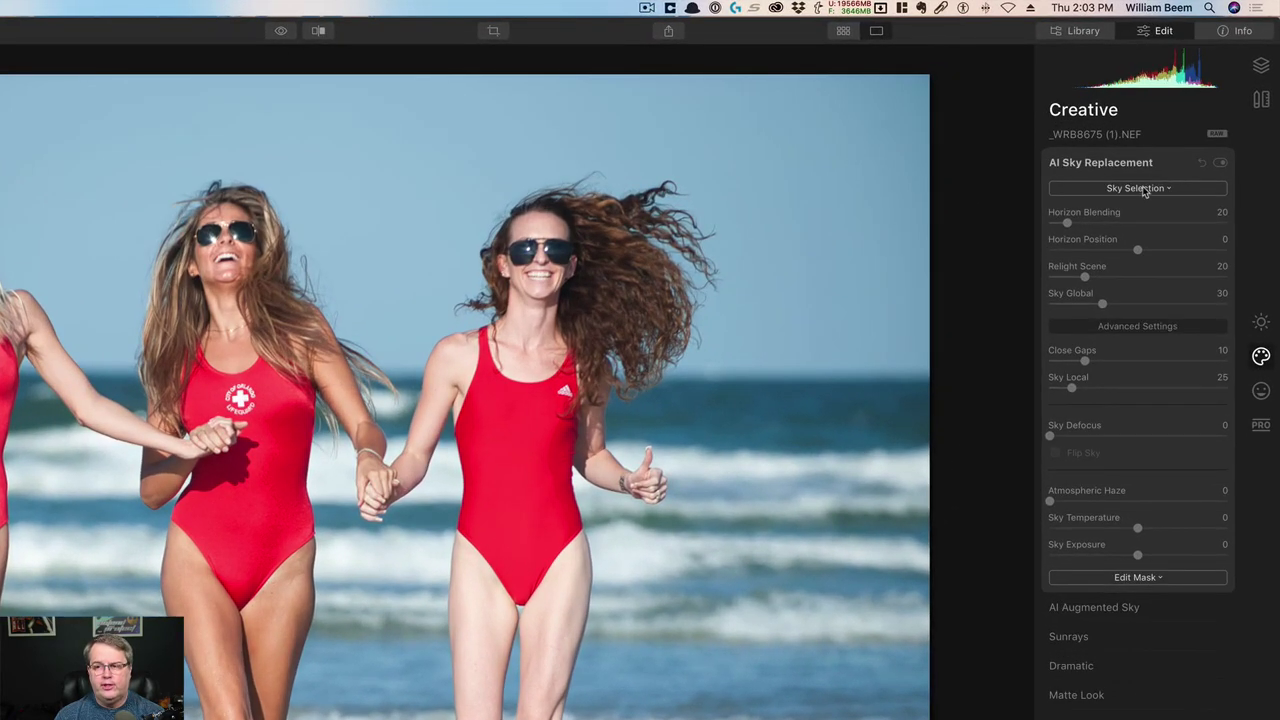
Step: Replace the beach photo's sky with Blue Sky 1 using AI Sky Replacement
click(1148, 190)
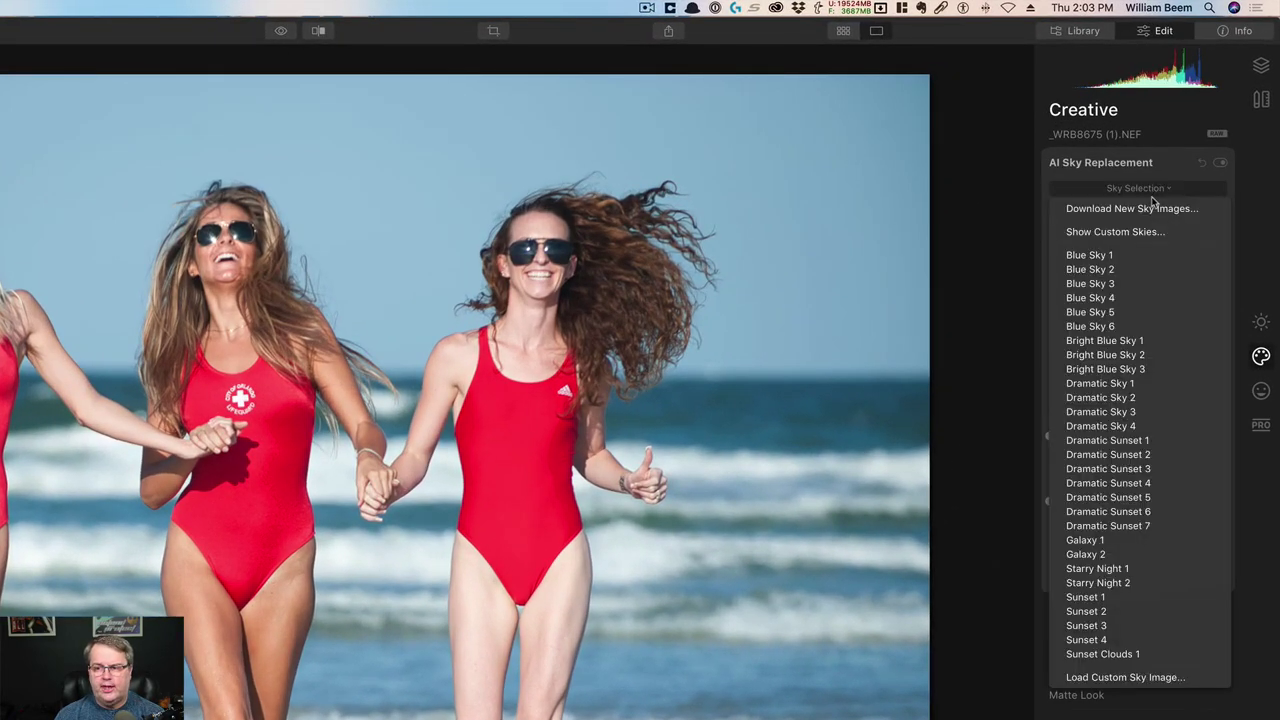
click(1114, 259)
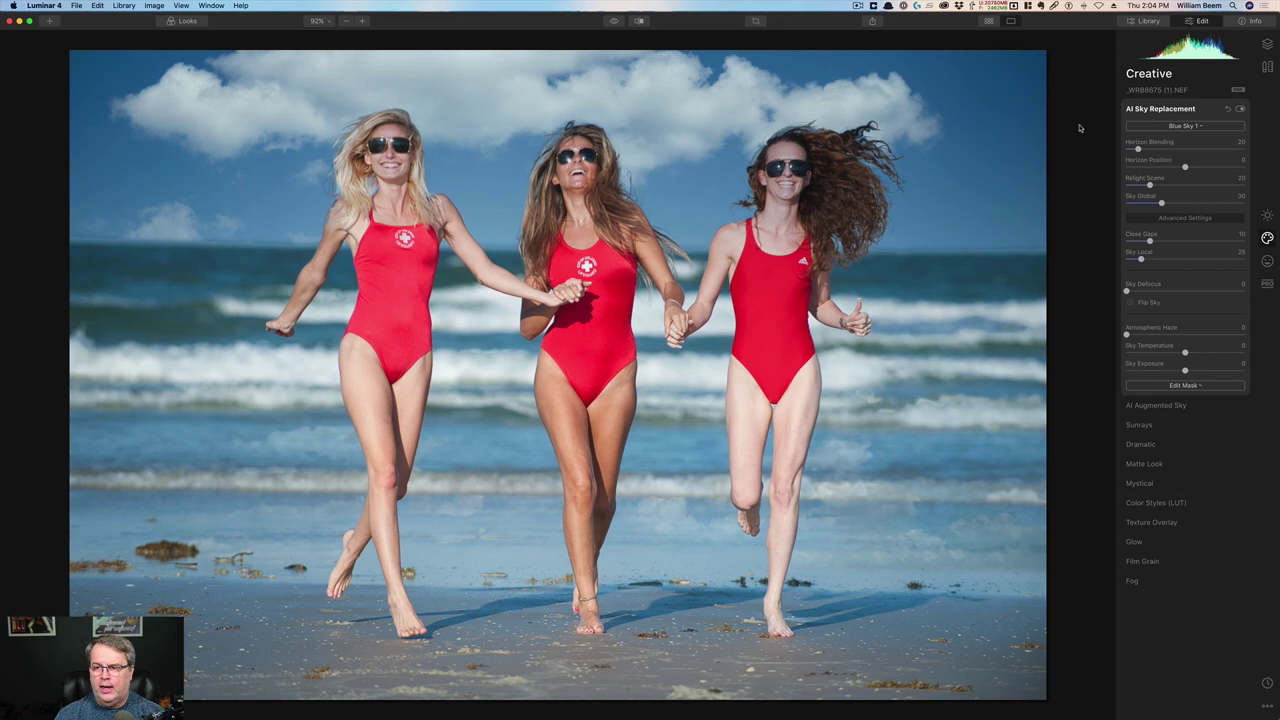
Step: Try the sky's Horizon Position at -58, 49 and 66, and reset it to 0
click(1151, 168)
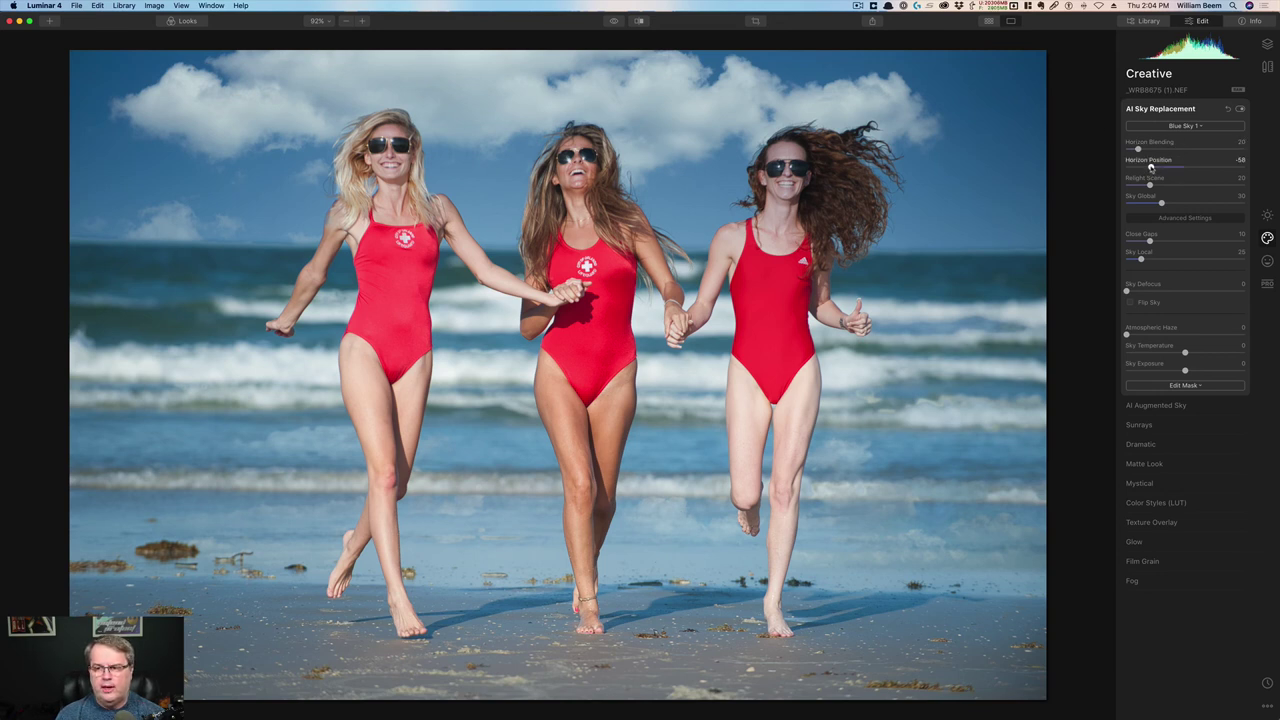
click(1216, 167)
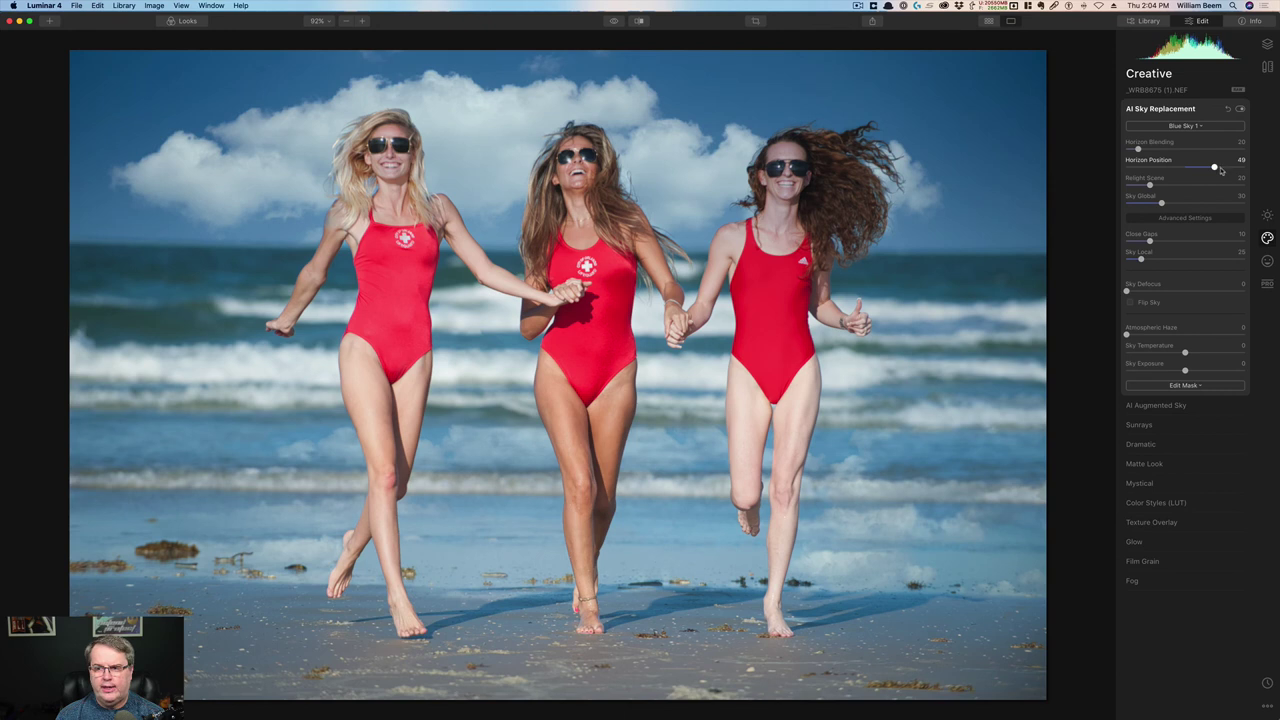
double_click(1226, 169)
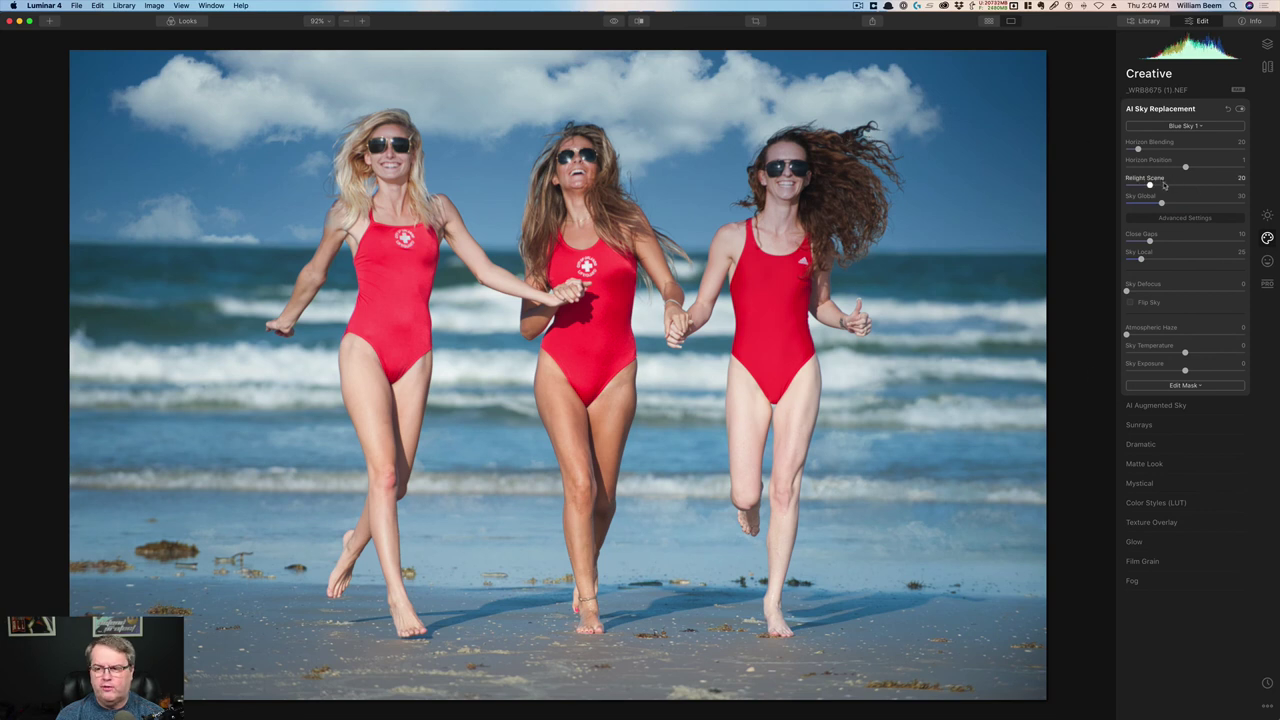
click(1227, 169)
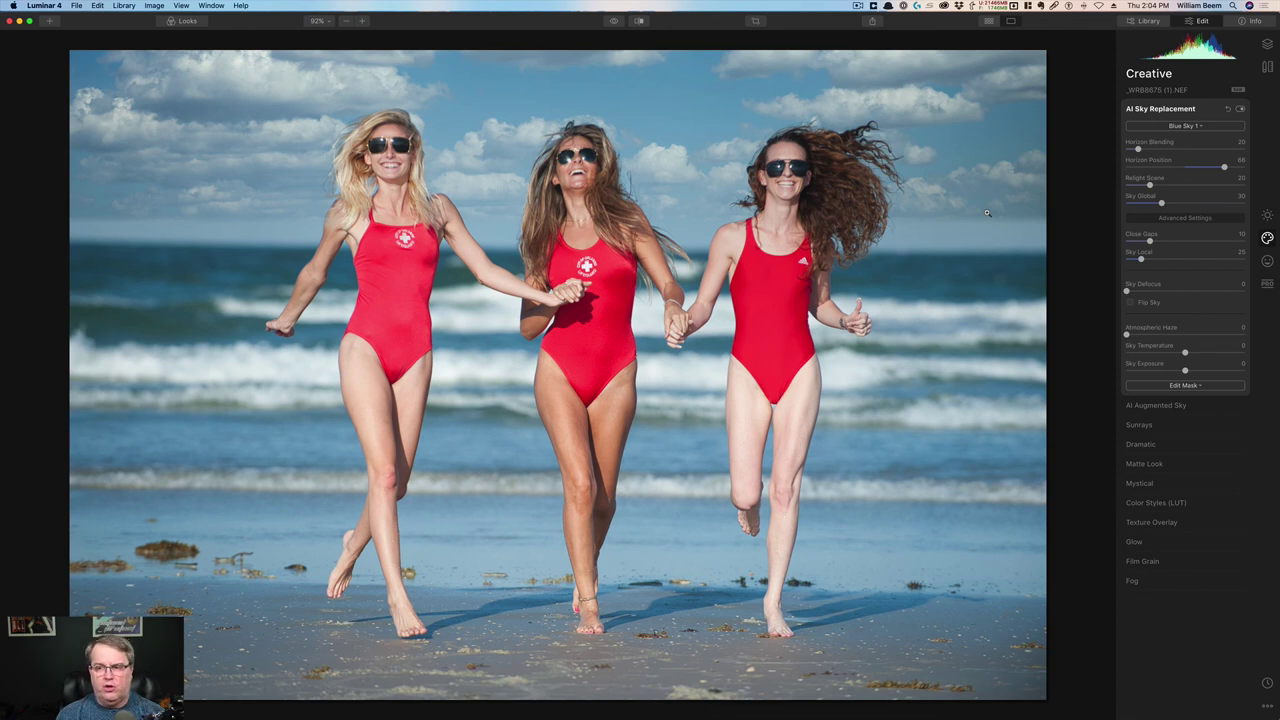
double_click(1155, 161)
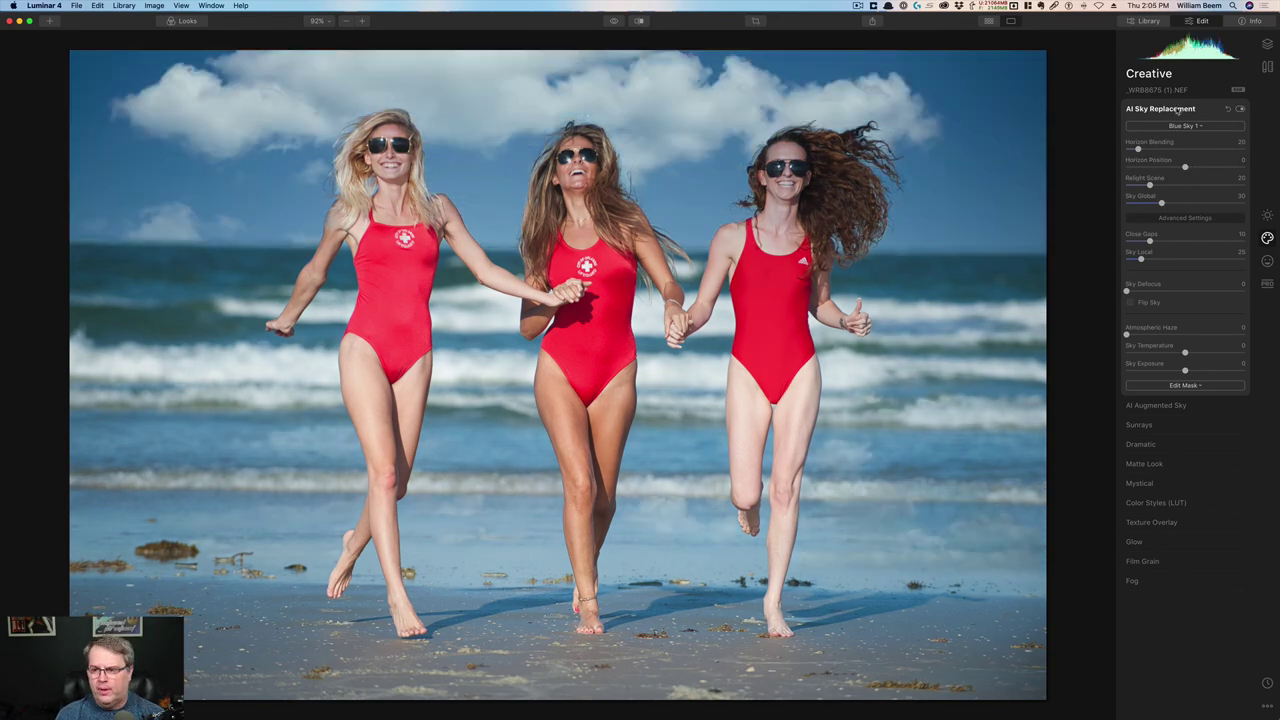
Step: Compare strong Relight Scene levels of 68 and 84, and reduce the setting to 0
click(1208, 186)
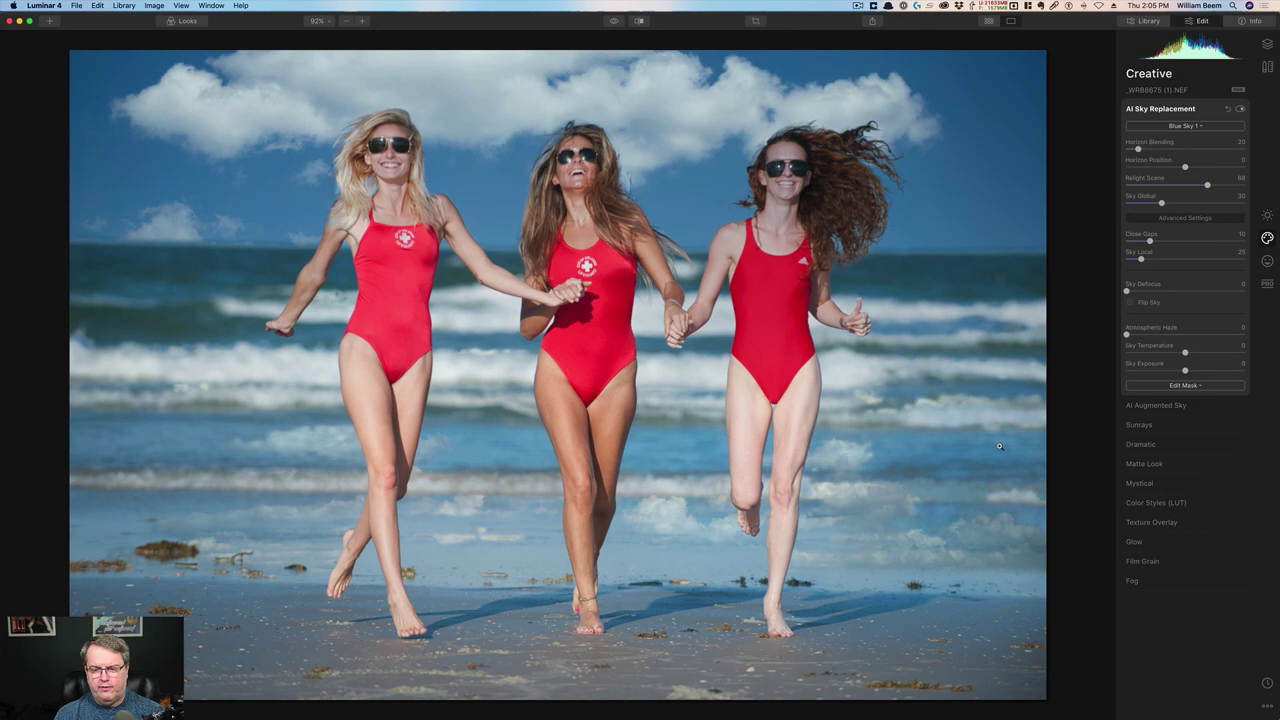
key(z)
click(1152, 186)
drag(1152, 186, 1232, 192)
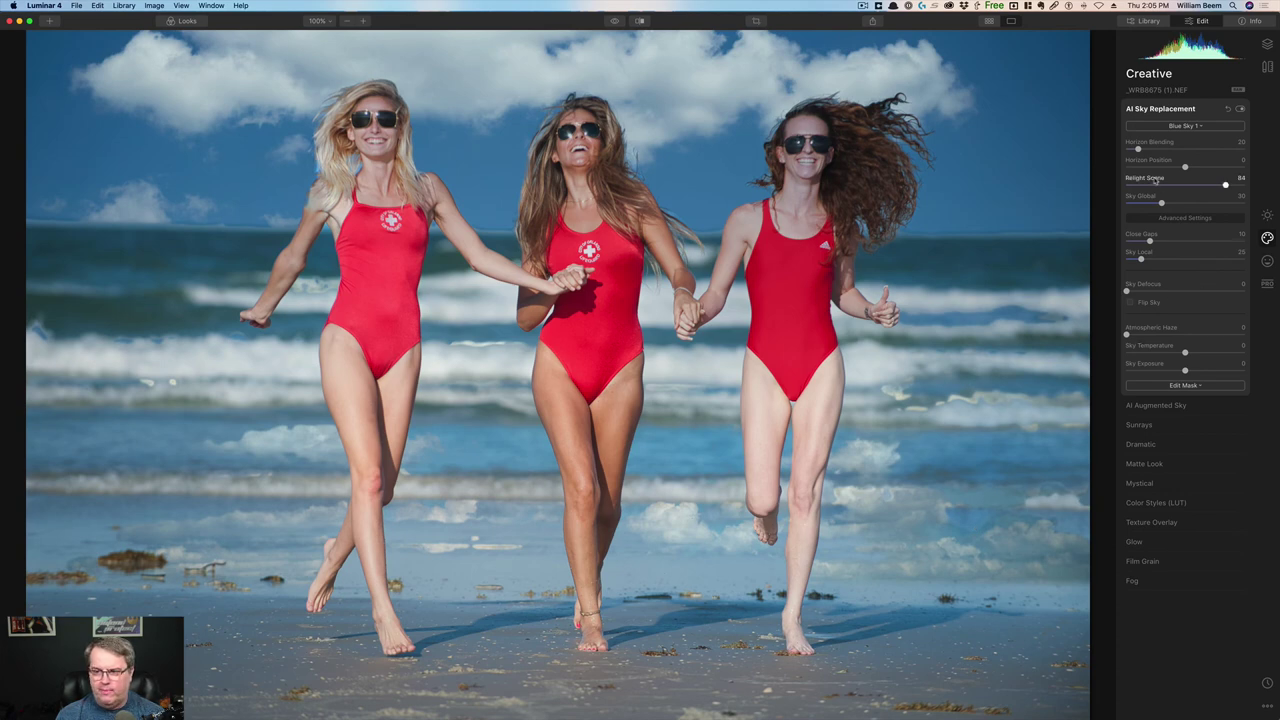
drag(1165, 185, 1132, 184)
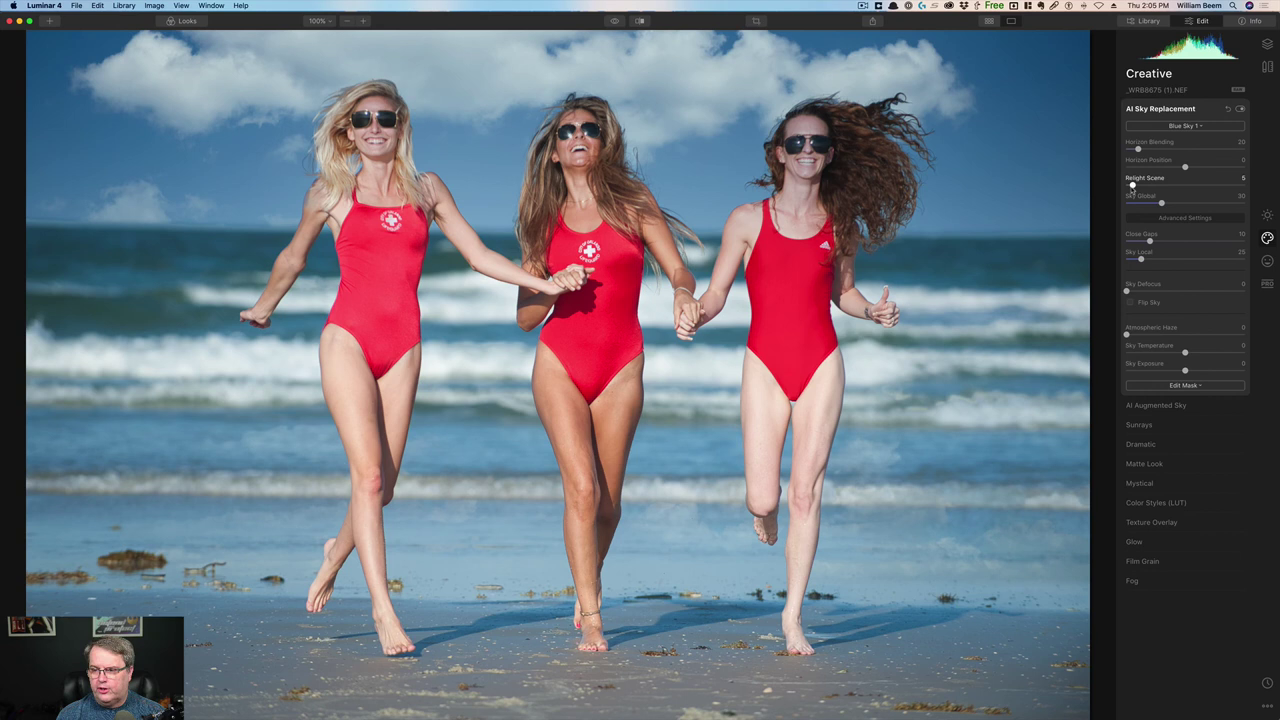
drag(1132, 186, 1125, 186)
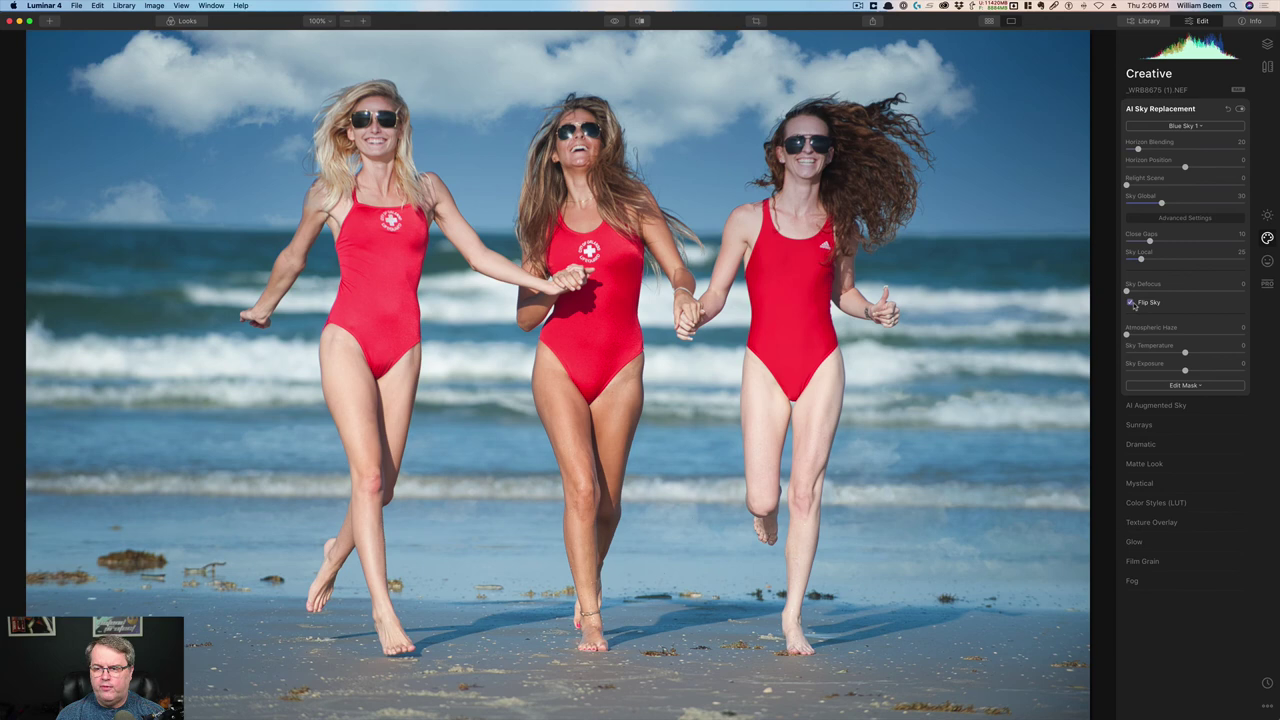
Step: Flip the replacement sky horizontally and soften it with Sky Defocus at 29
click(1135, 308)
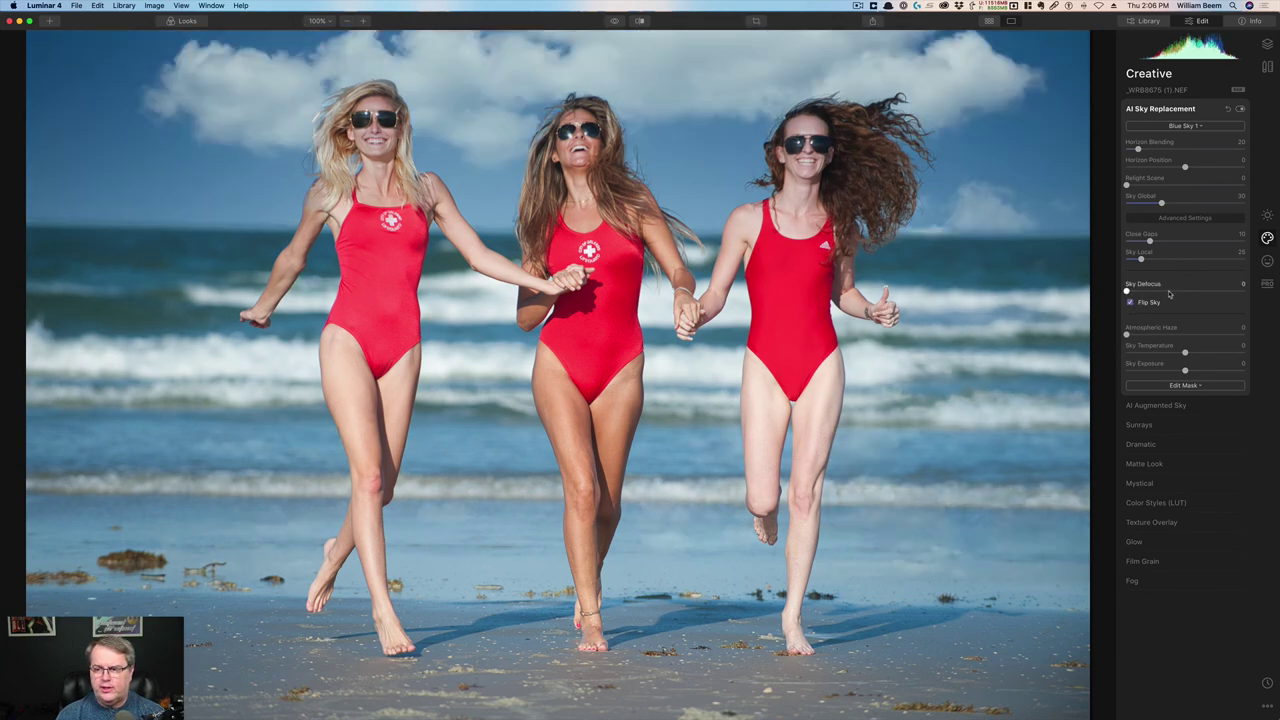
click(1170, 291)
click(1220, 291)
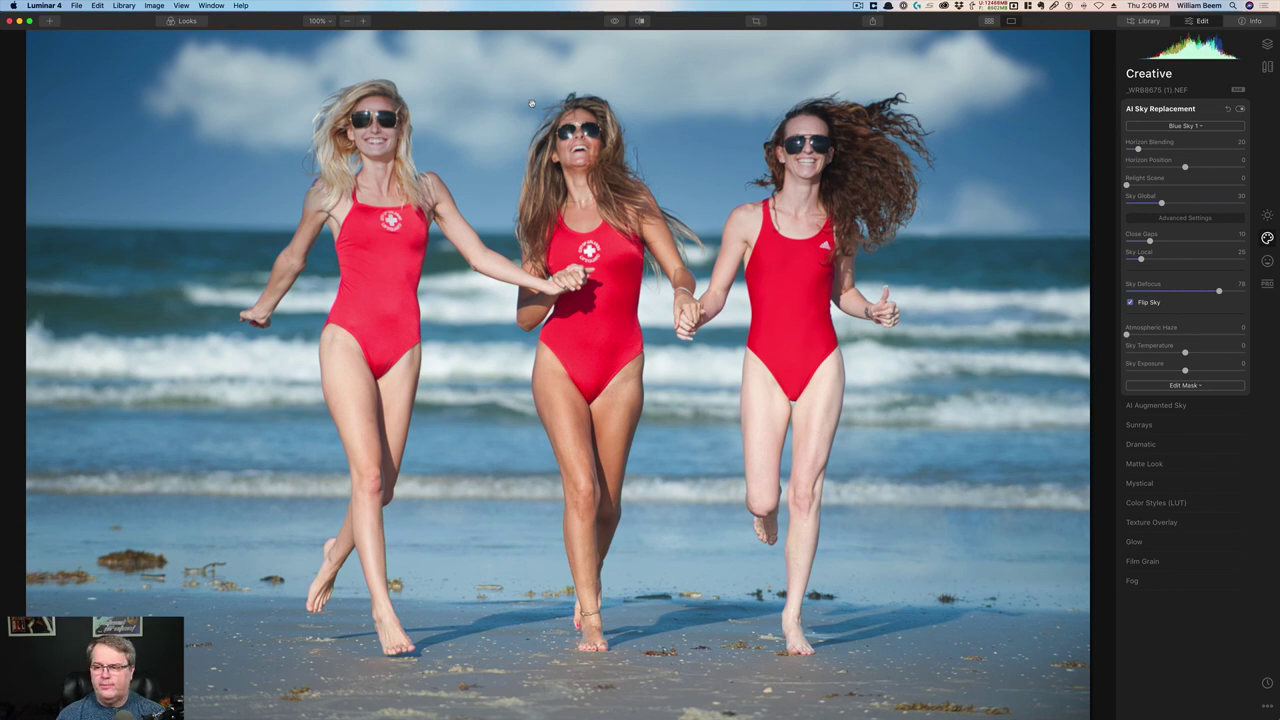
click(1161, 290)
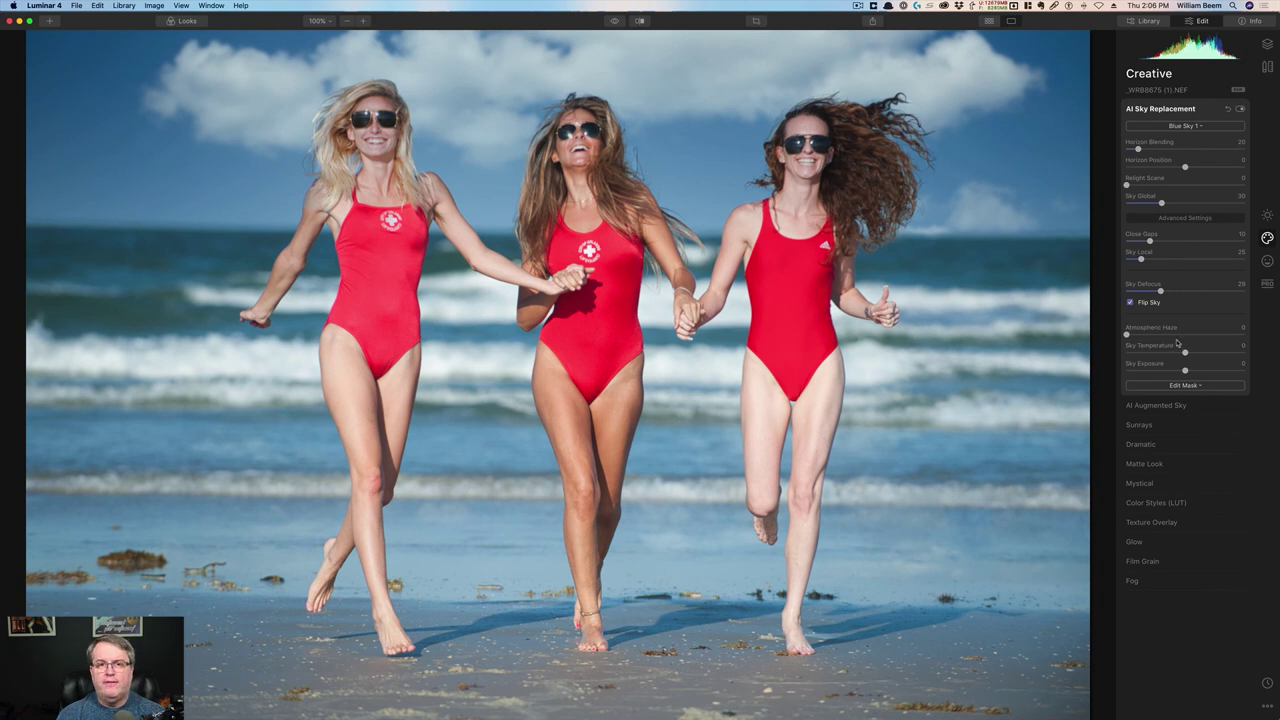
Step: Try Atmospheric Haze at 72 on the replacement sky and bring it back down to 0
click(1212, 335)
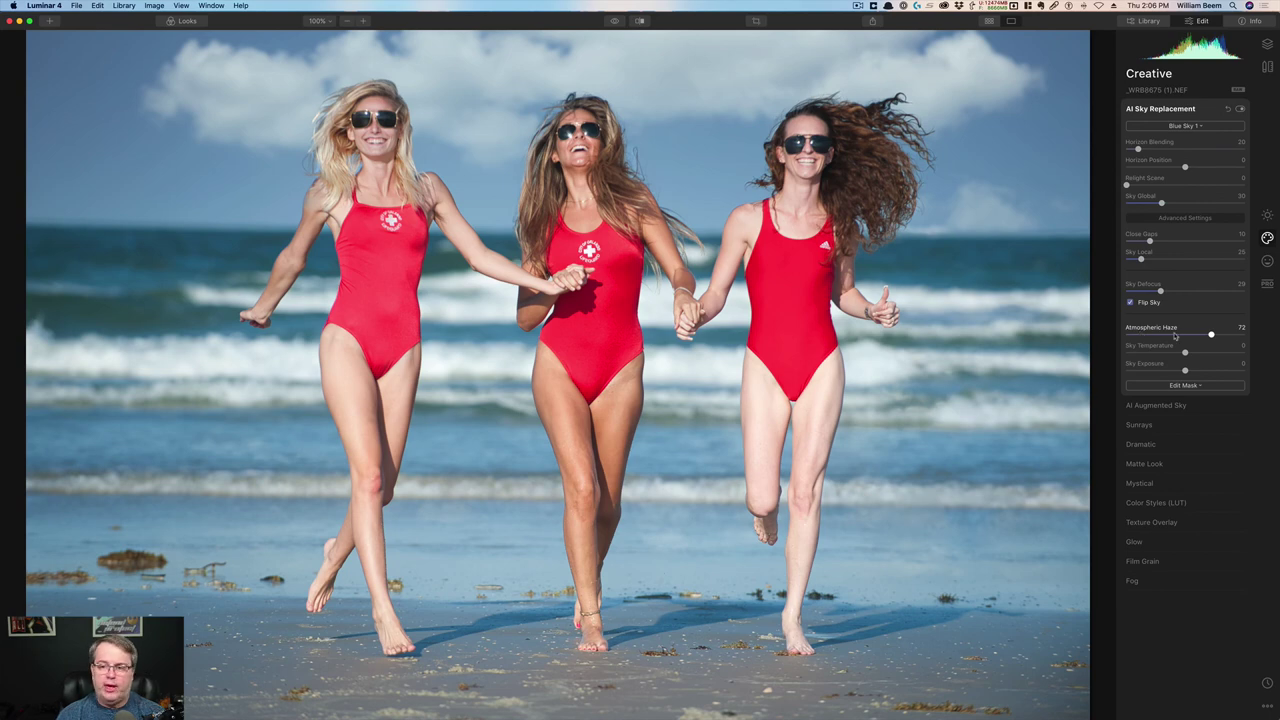
click(1131, 335)
Step: Cool the sky with Sky Temperature at -64 and darken it with a negative Sky Exposure, testing warmer and brighter values first
drag(1131, 336, 1209, 353)
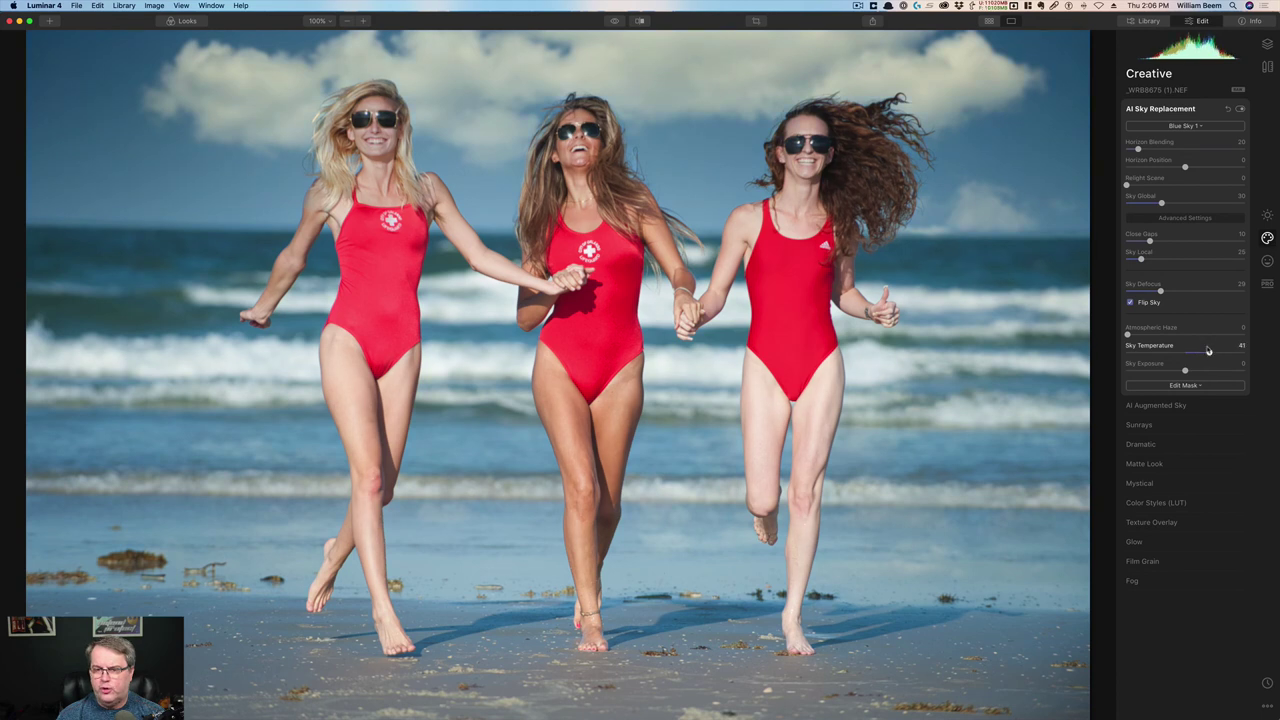
click(1139, 353)
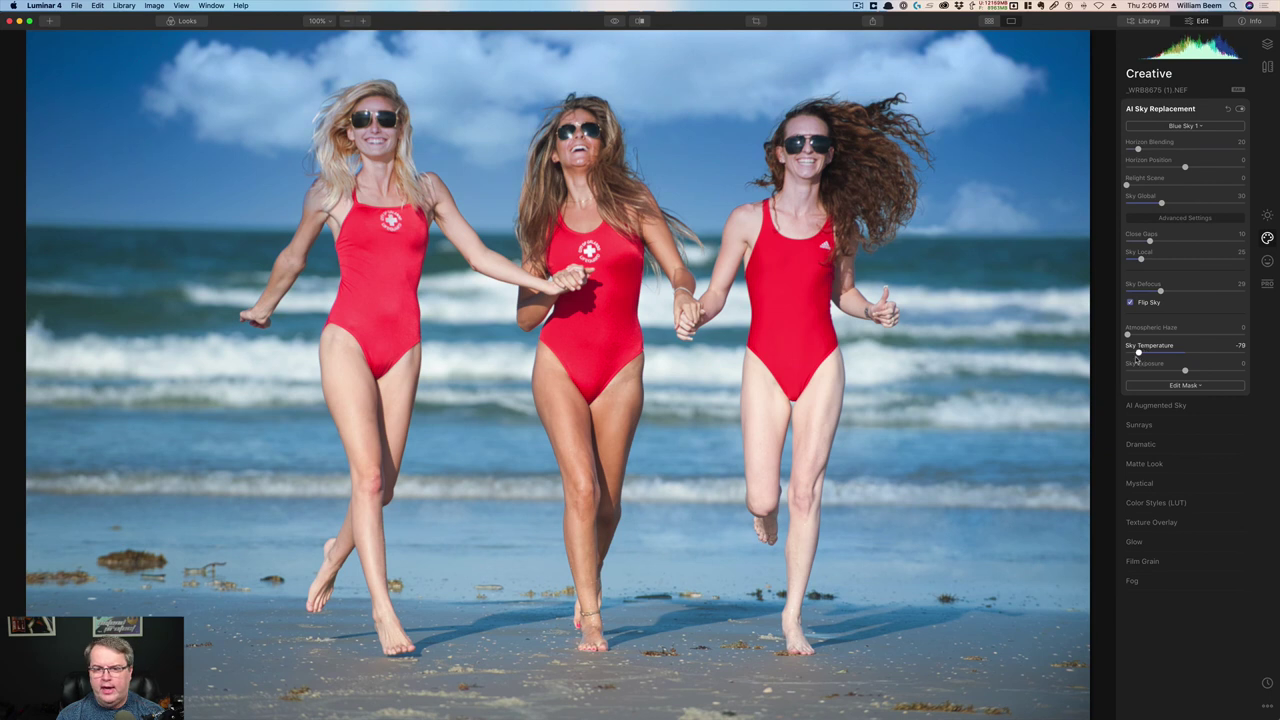
drag(1137, 358, 1147, 354)
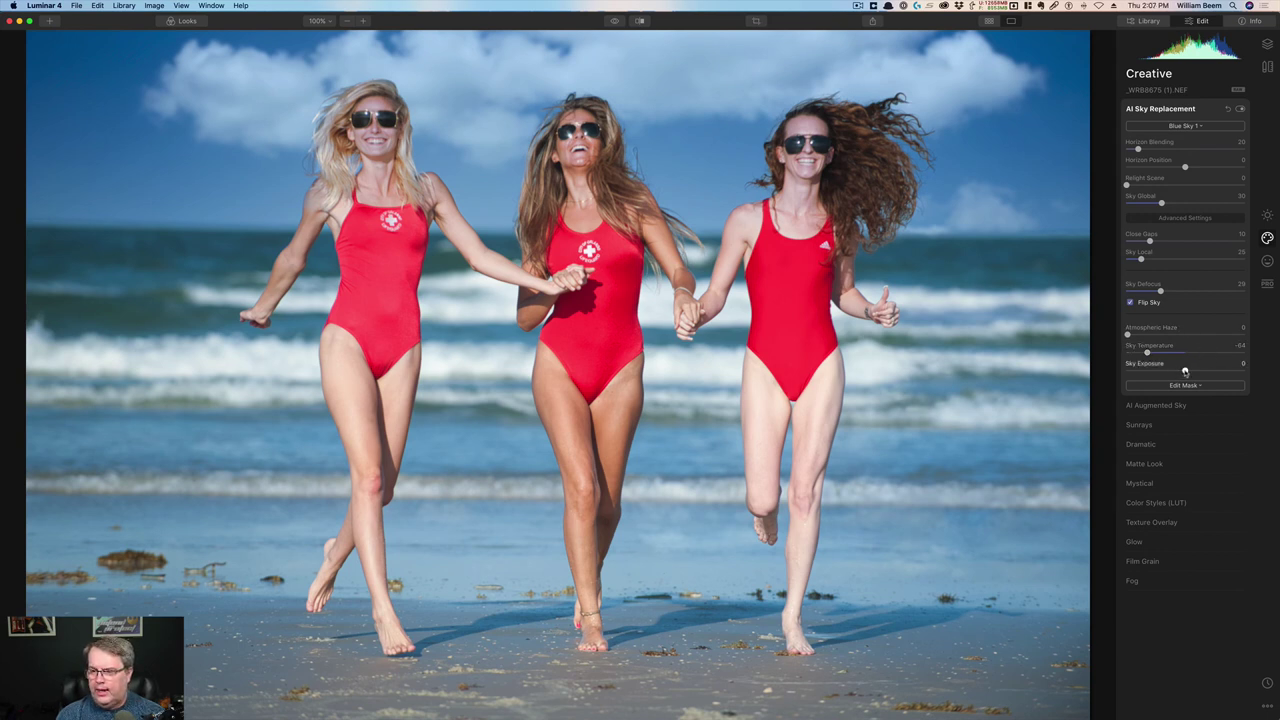
drag(1185, 370, 1212, 370)
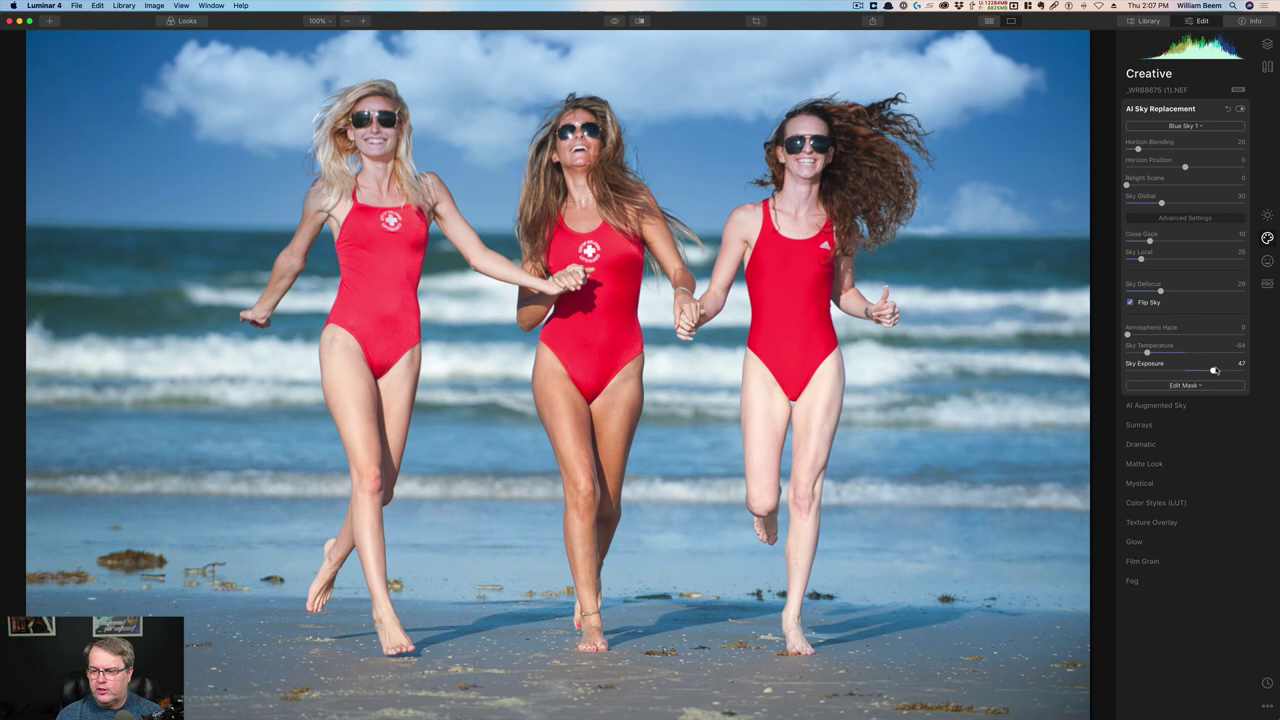
click(1145, 370)
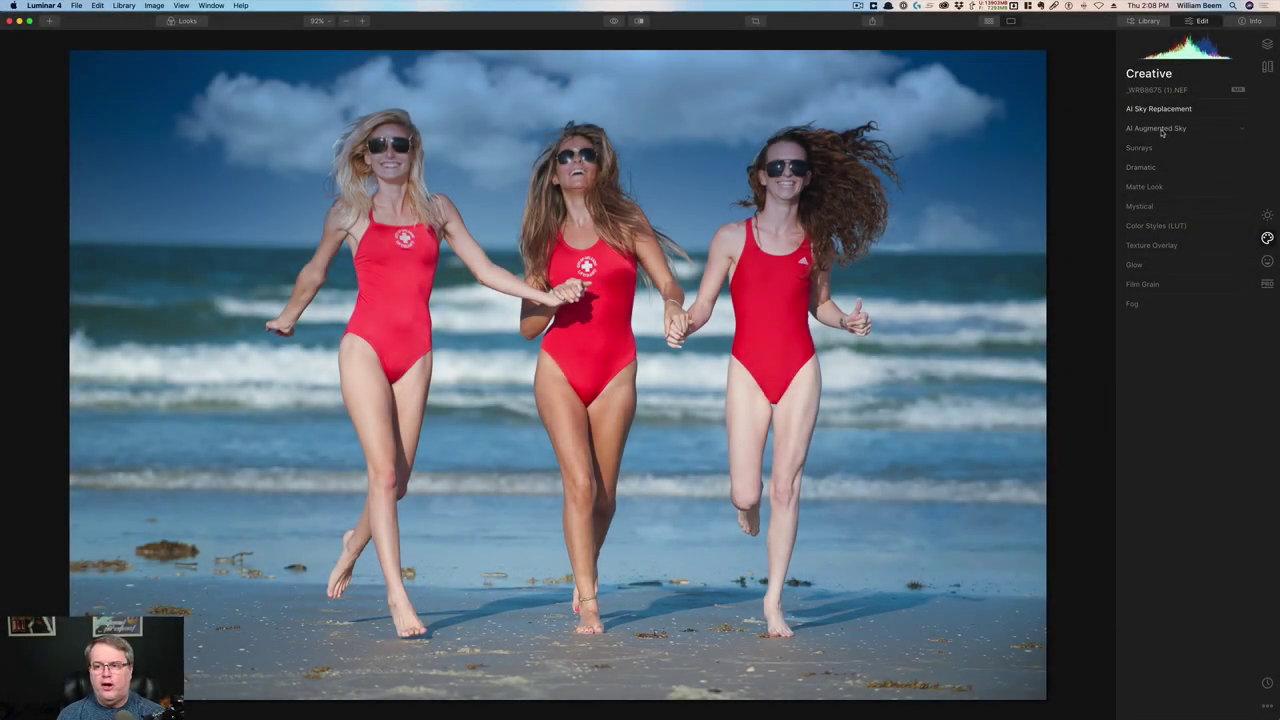
Step: Add the Balloon 1 object to the photo using AI Augmented Sky
click(1160, 129)
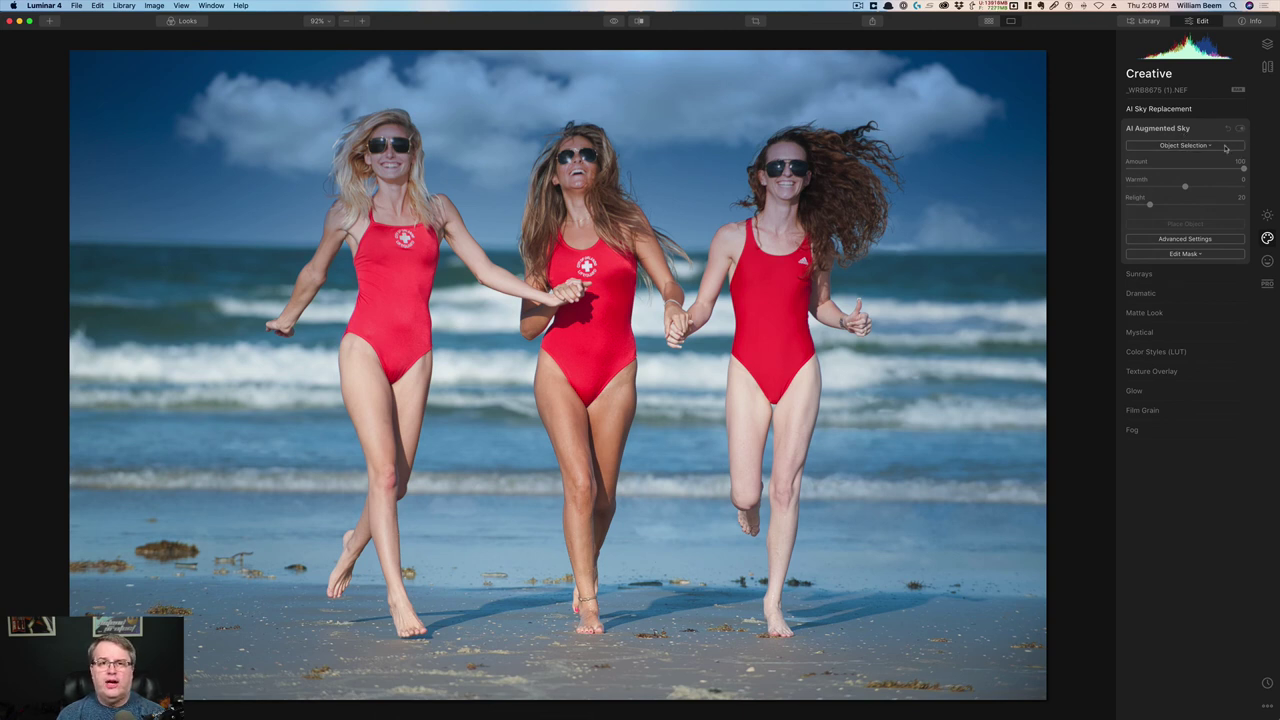
click(1183, 146)
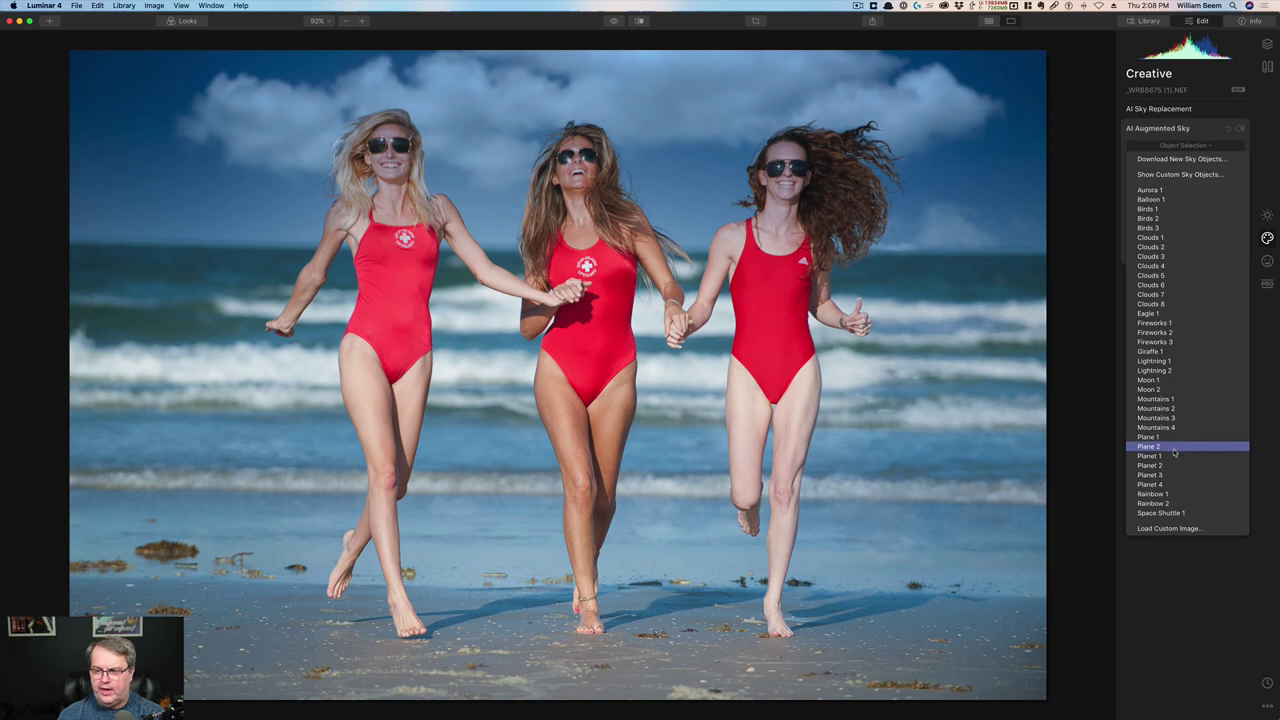
click(1175, 201)
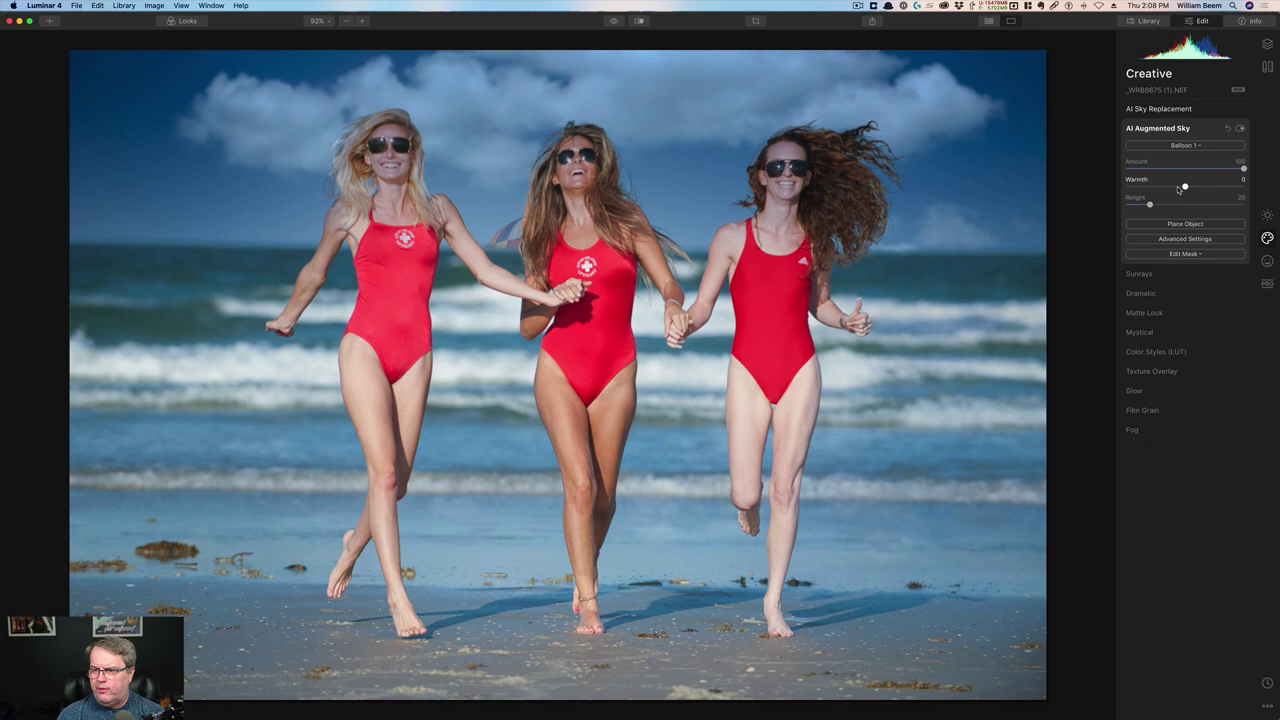
Step: Place the balloon in the upper-left part of the sky and scale it down to a small, distant size
click(1186, 225)
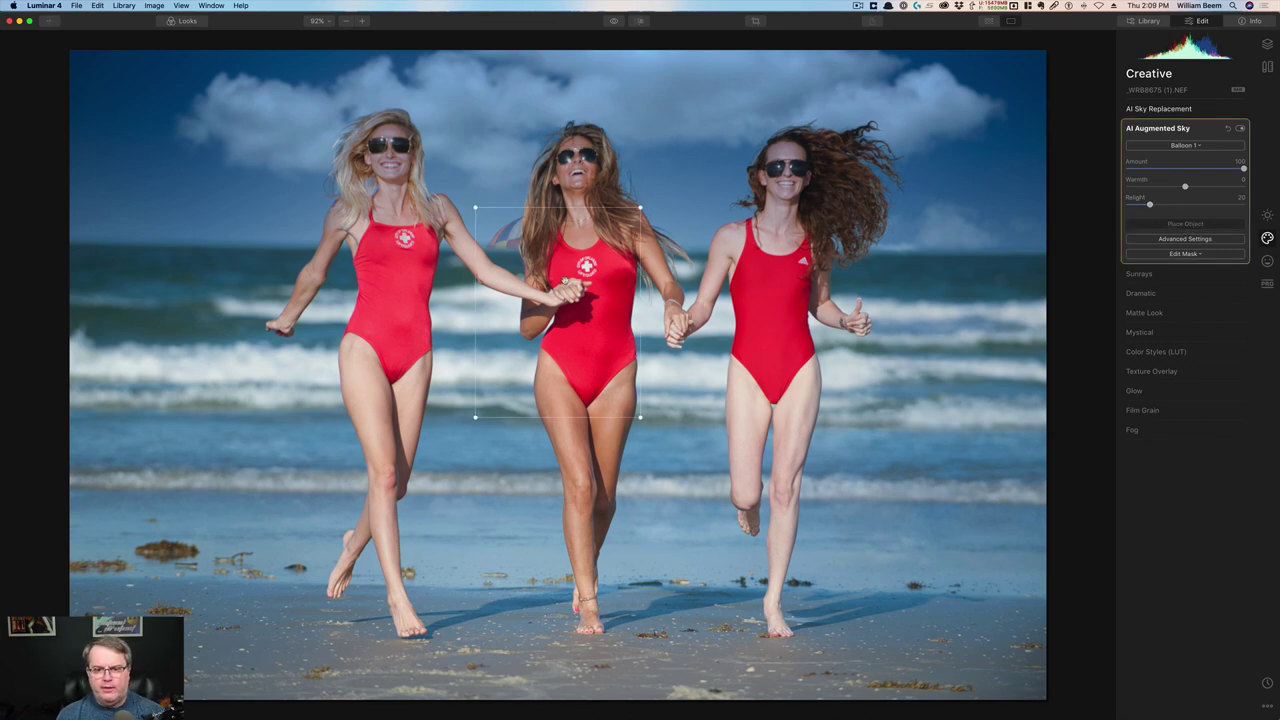
drag(565, 319, 181, 125)
drag(102, 53, 193, 170)
drag(251, 232, 204, 160)
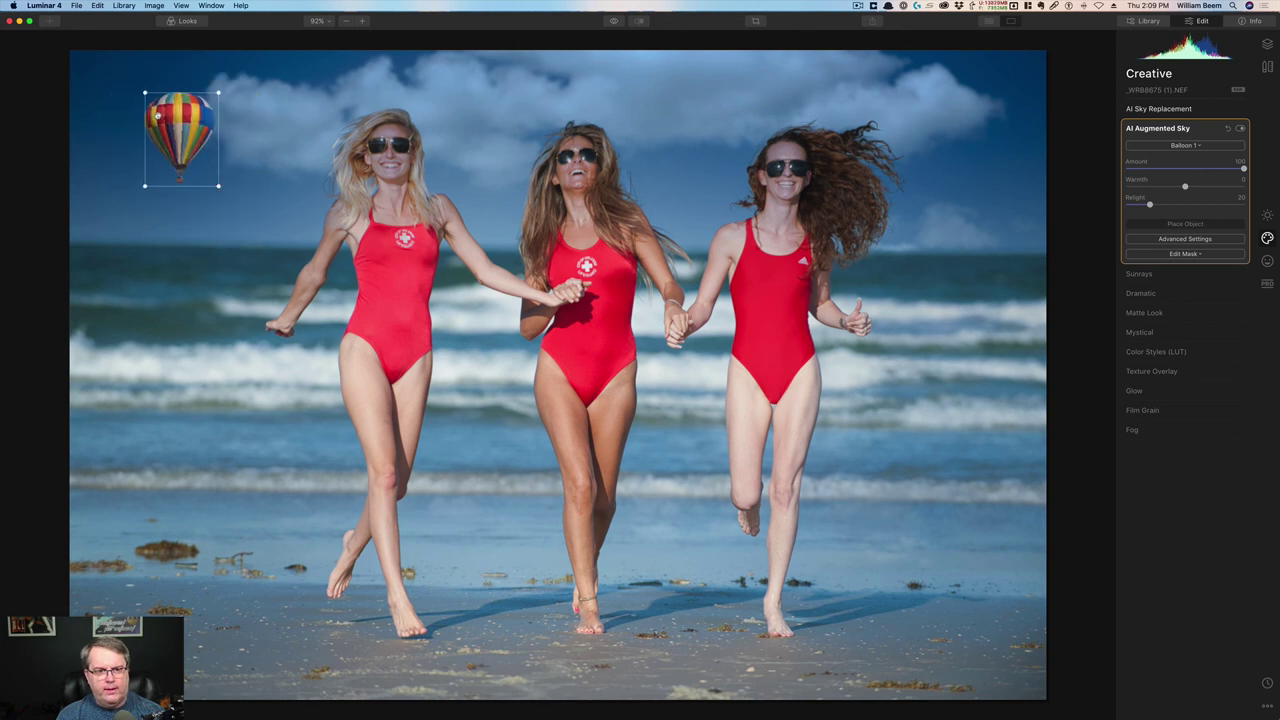
drag(145, 93, 175, 129)
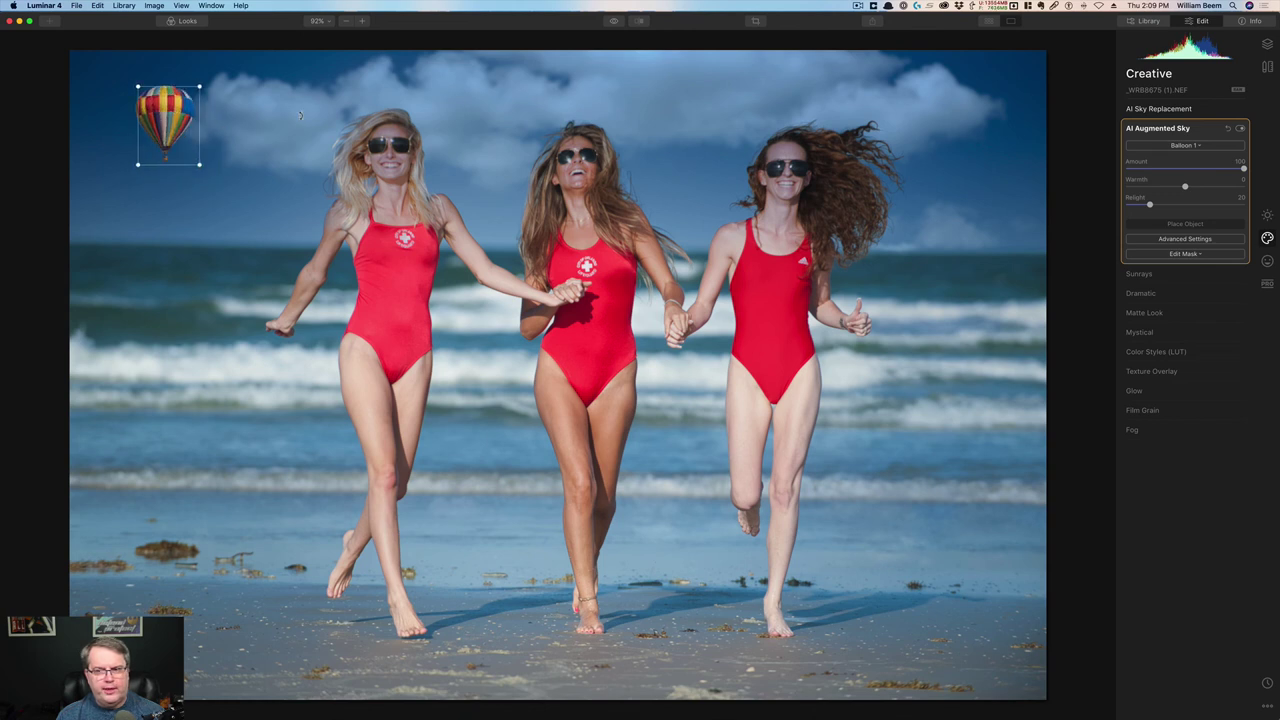
Step: Compare the balloon at Amount 48 and 100, and set its Warmth to about 35 and Relight to 24
drag(1242, 166, 1182, 178)
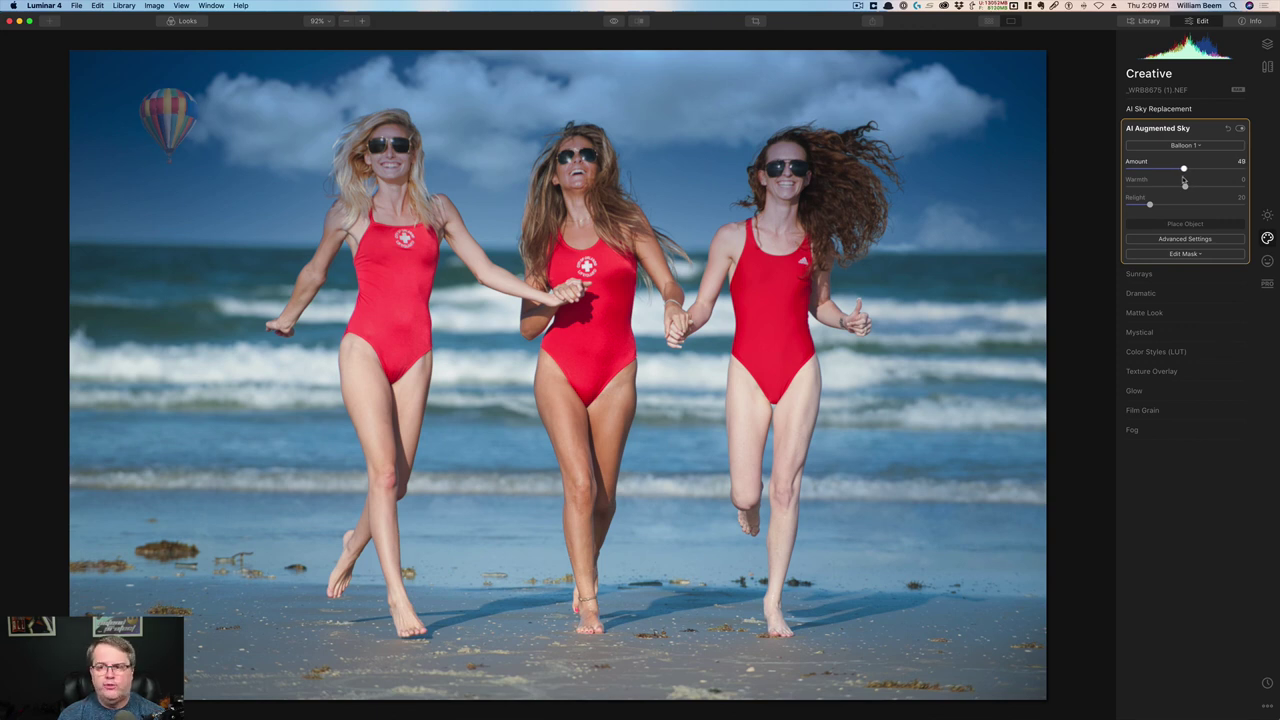
drag(1184, 181, 1250, 176)
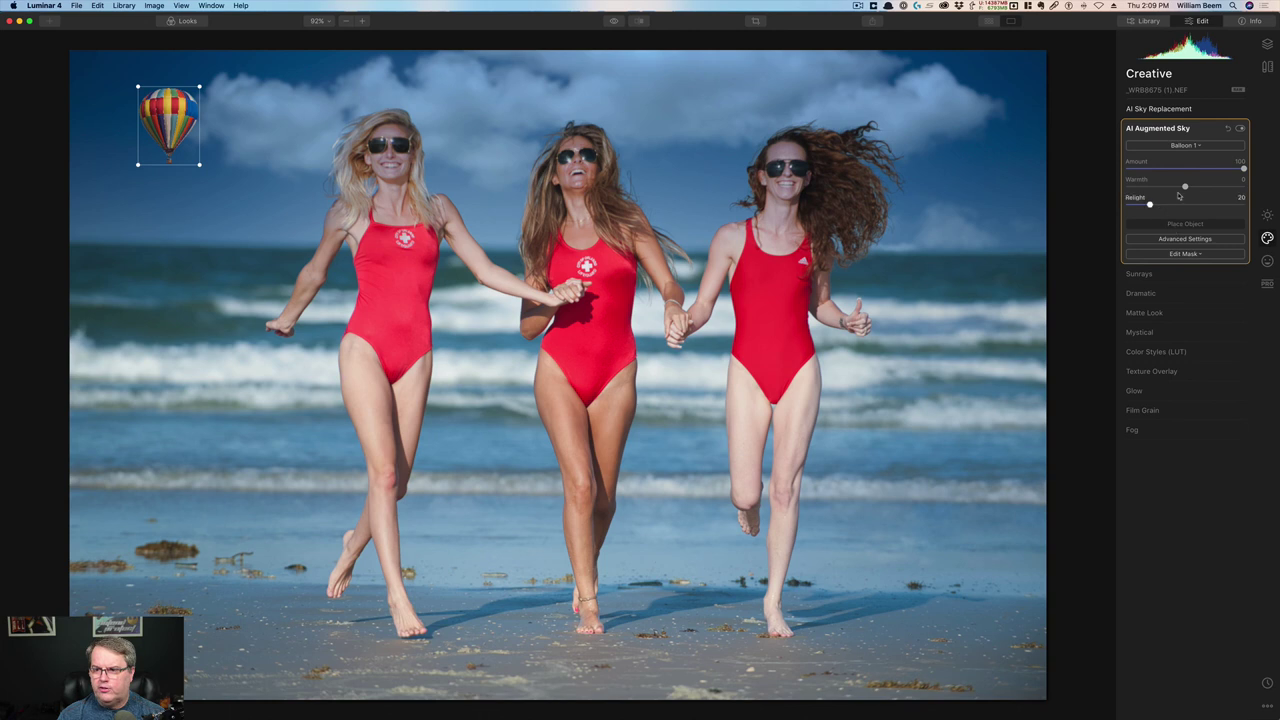
drag(1185, 187, 1156, 226)
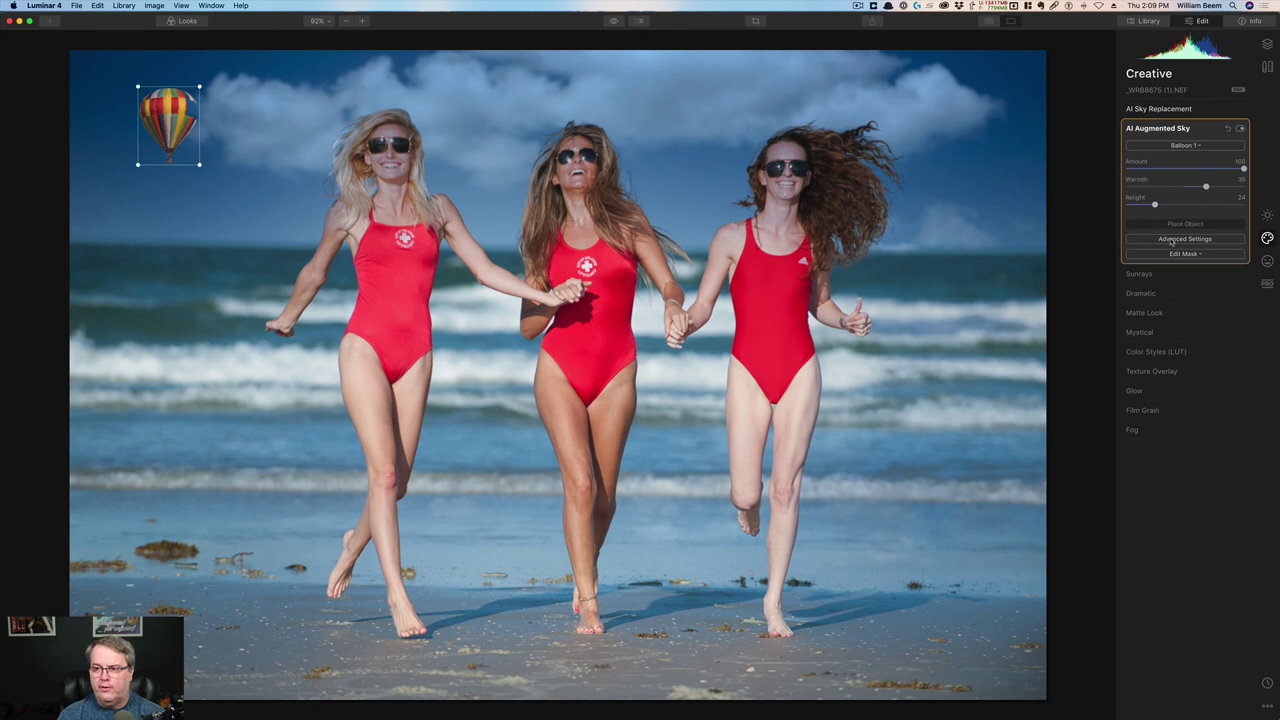
Step: Show the balloon's advanced settings and try Flip Object, restoring the original orientation
click(1185, 240)
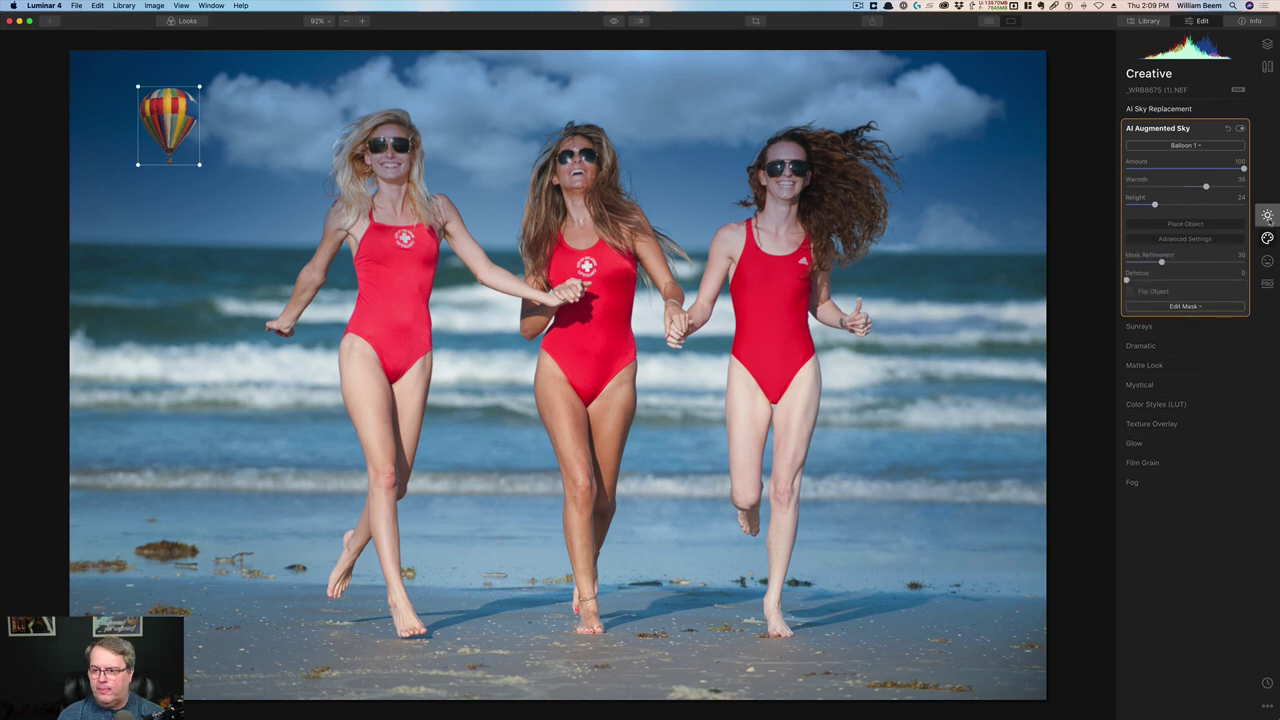
click(1130, 292)
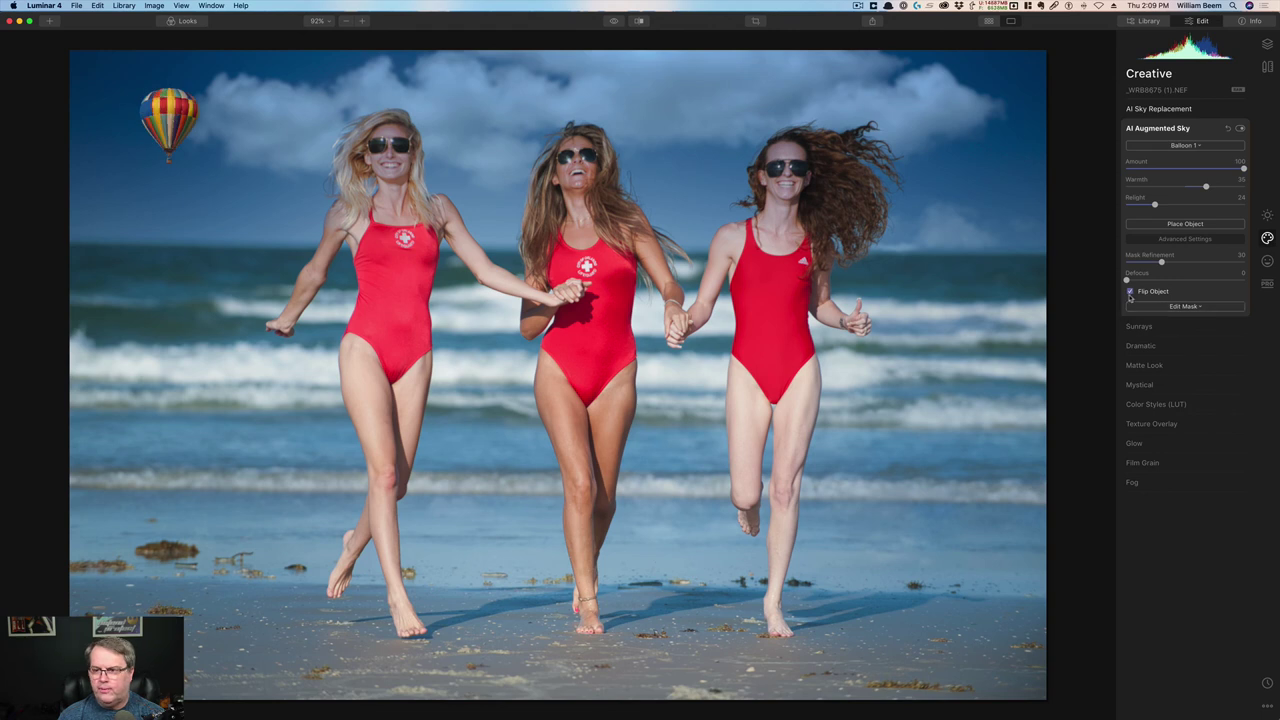
click(1130, 291)
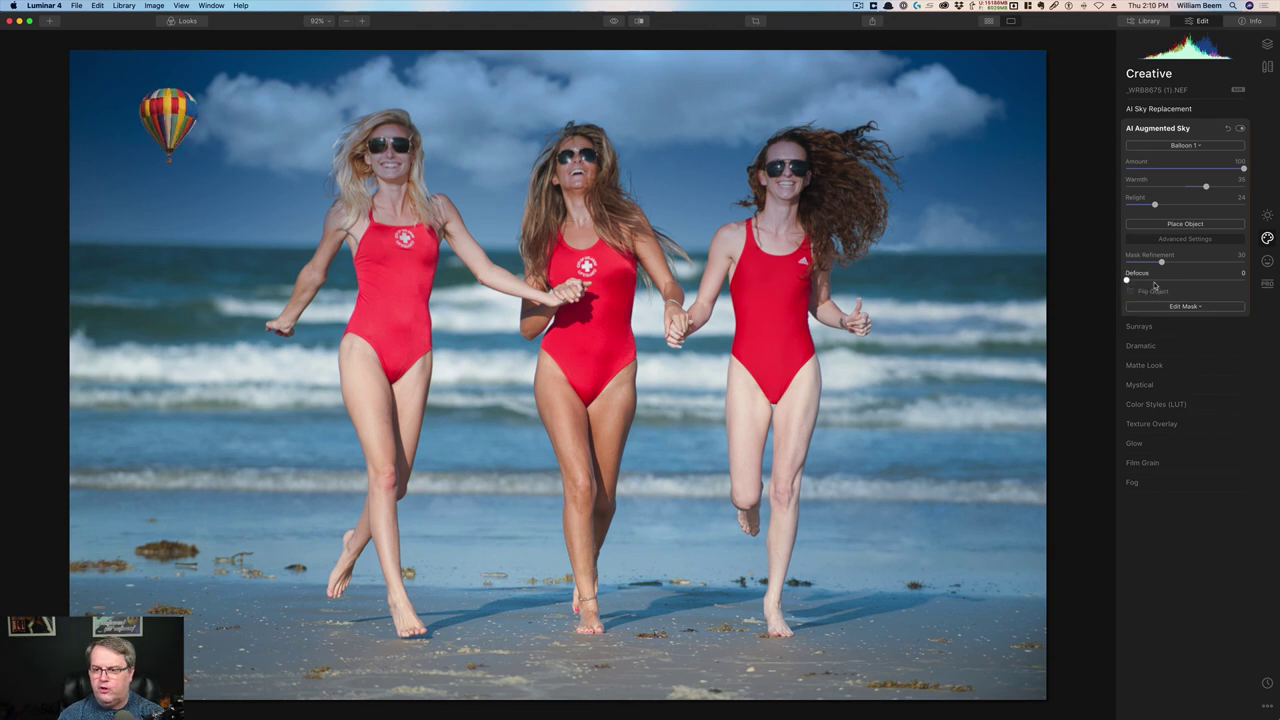
Step: Blur the balloon slightly with Defocus at about 31
drag(1127, 280, 1161, 282)
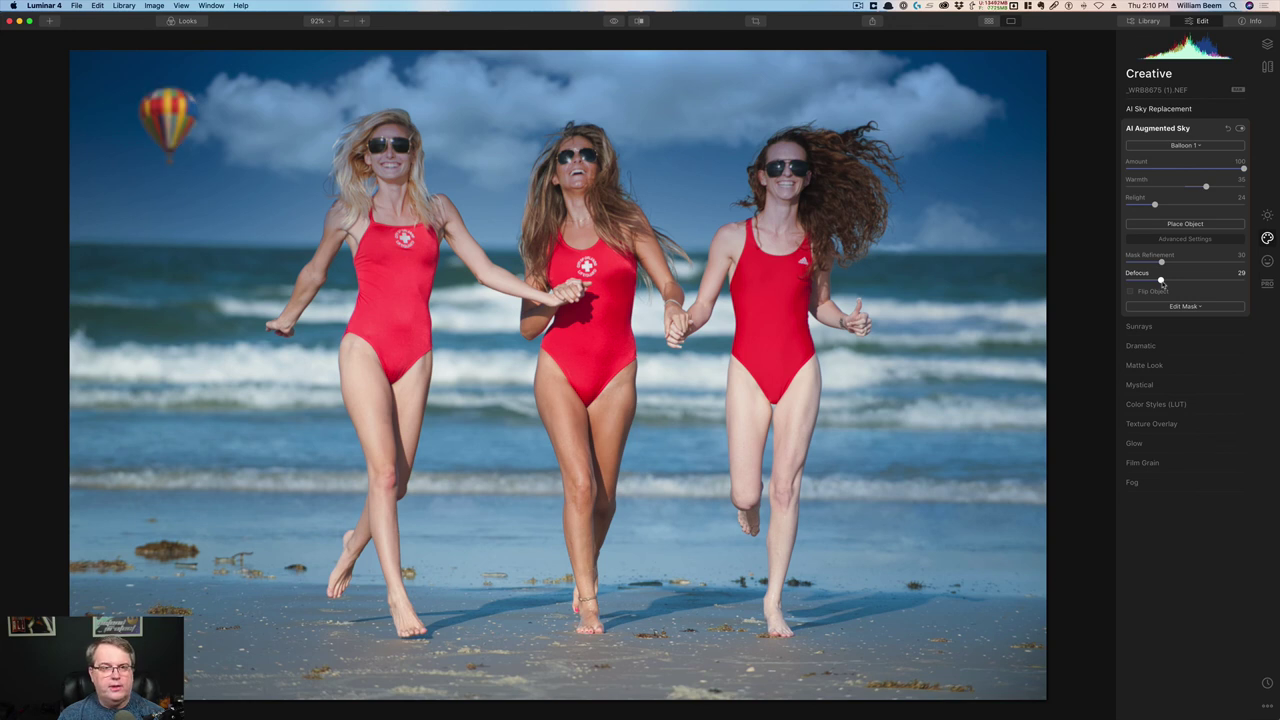
drag(1161, 284, 1164, 283)
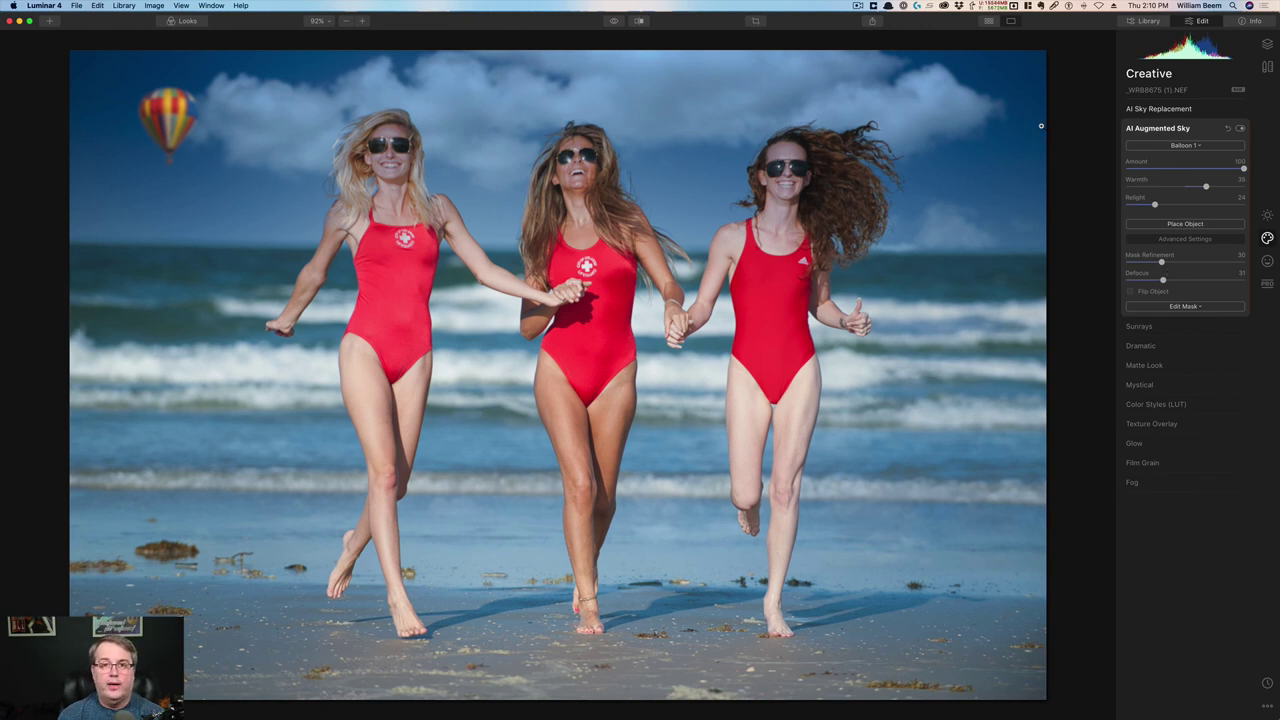
drag(1163, 280, 1158, 281)
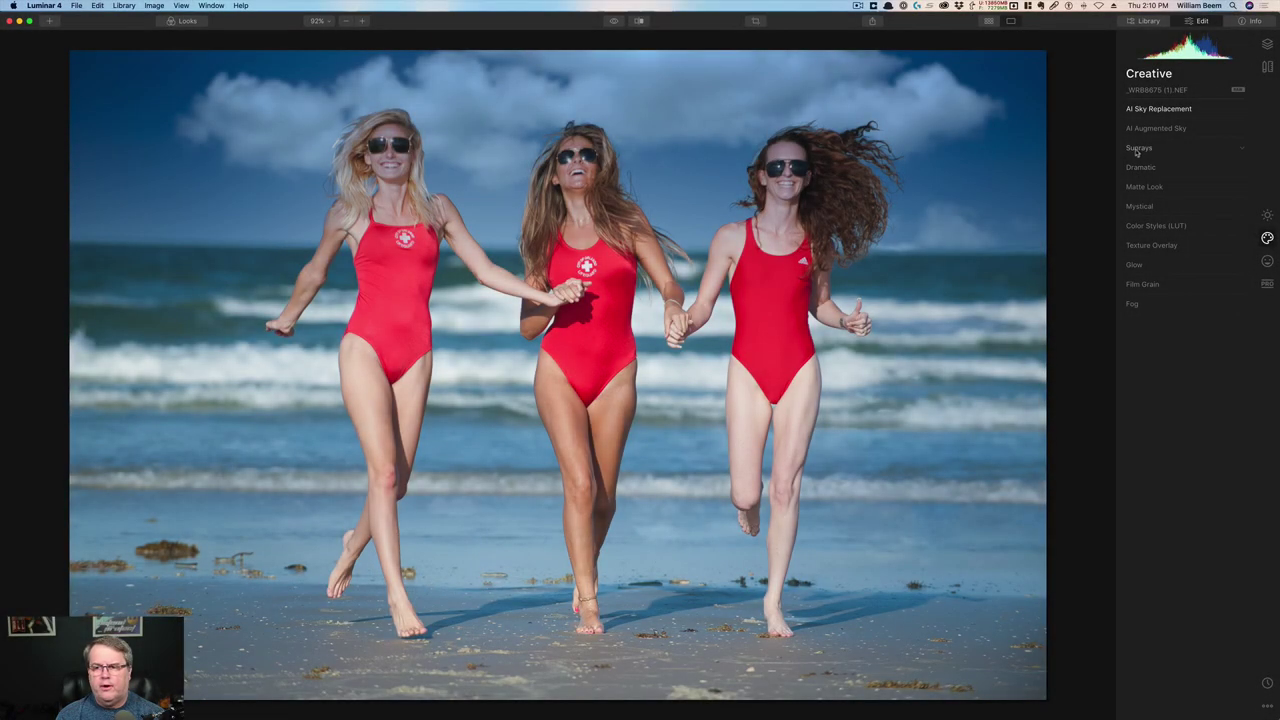
Step: Place a Sunrays sun center in the sky beside the blonde woman's head and set the Sunrays Amount to 44
click(1138, 148)
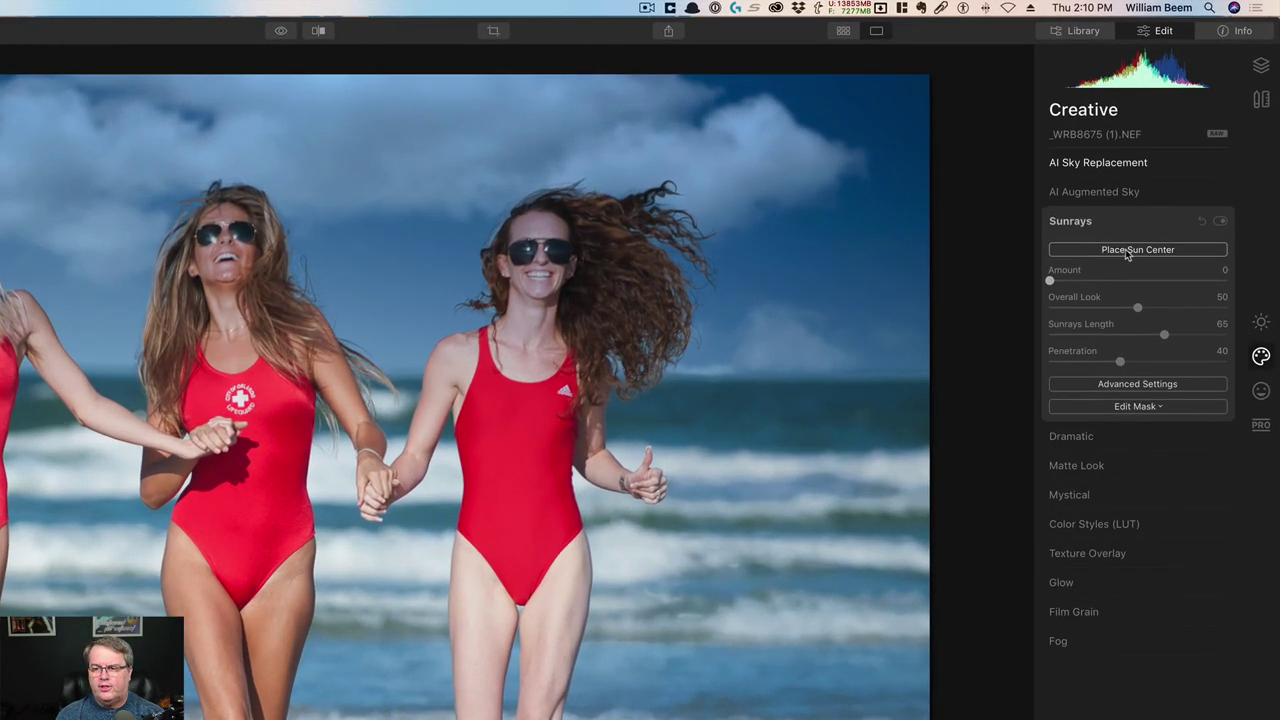
click(1179, 168)
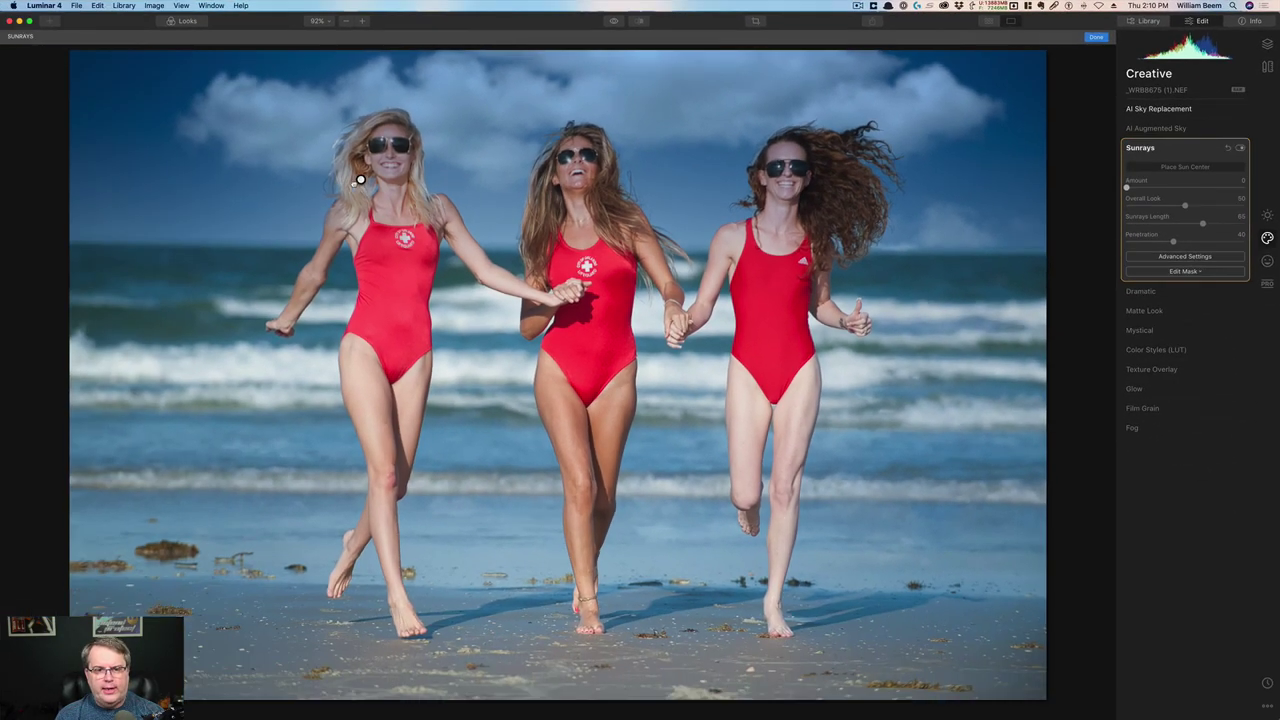
click(154, 175)
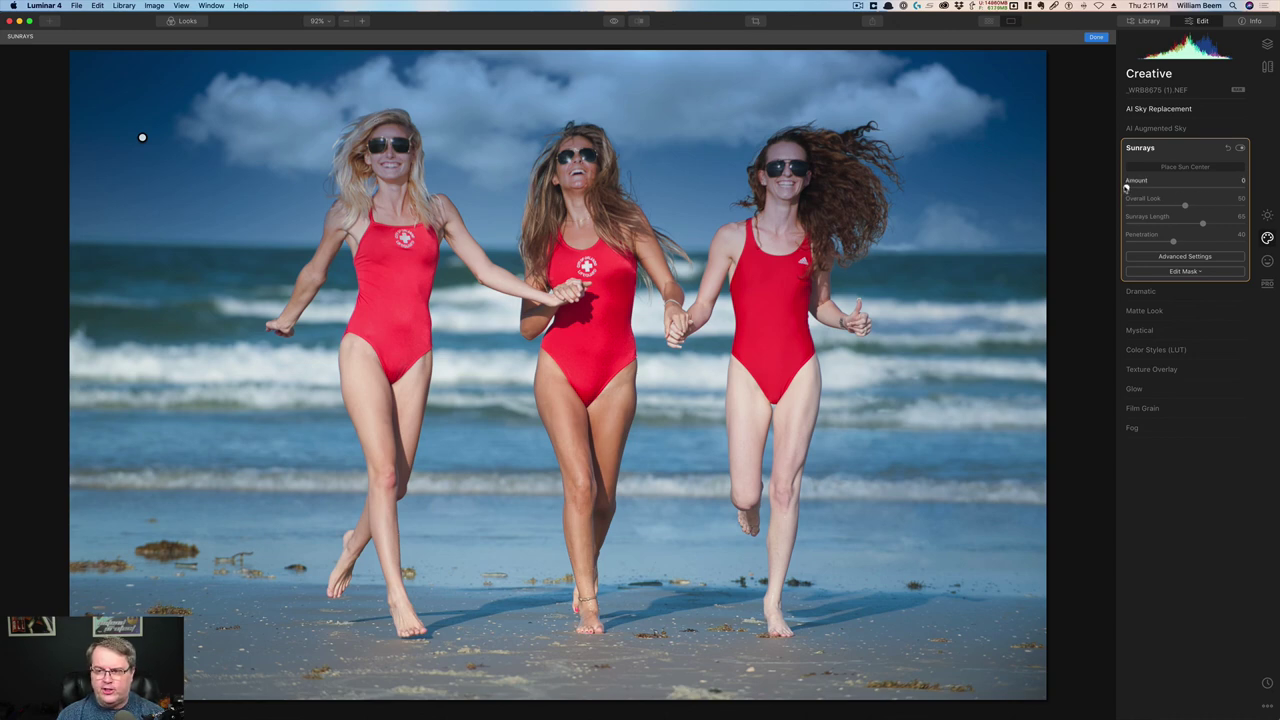
drag(1127, 188, 1179, 194)
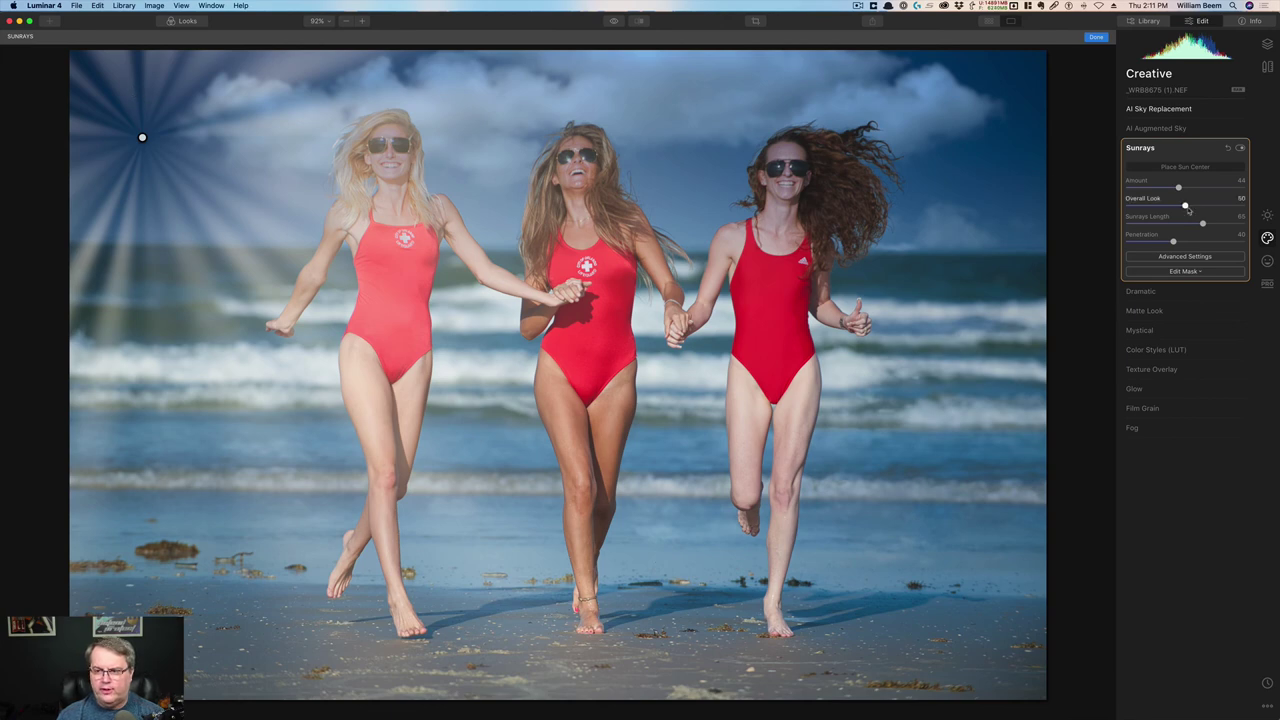
Step: Set Overall Look to 19 and Sunrays Length to 28, move the sun center to the photo's upper-left corner, and reduce Penetration
drag(1185, 206, 1158, 224)
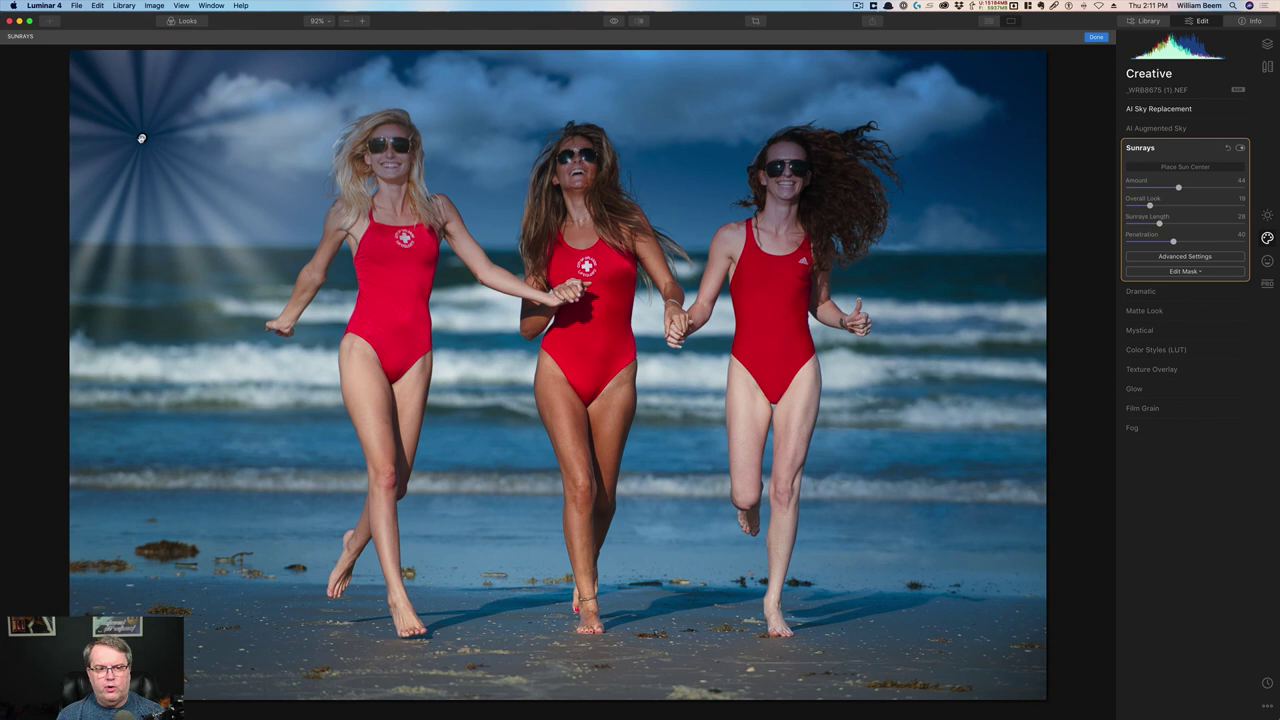
drag(141, 139, 76, 61)
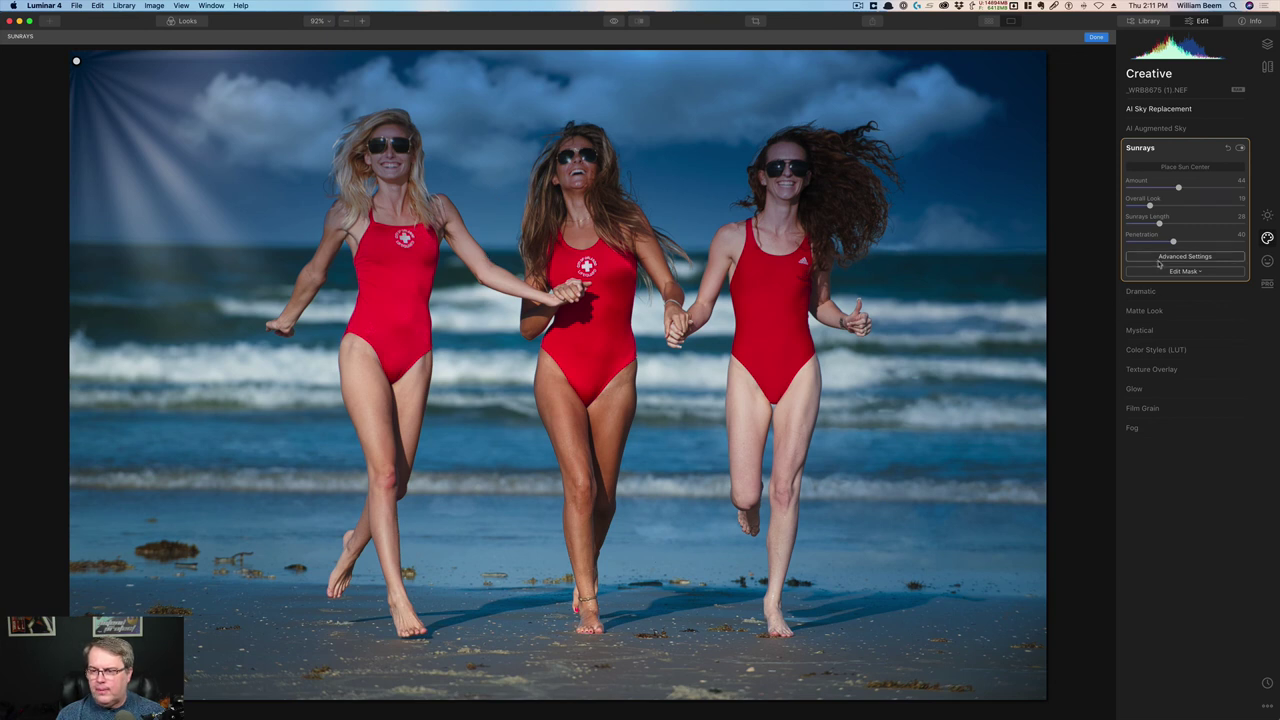
drag(1172, 242, 1152, 243)
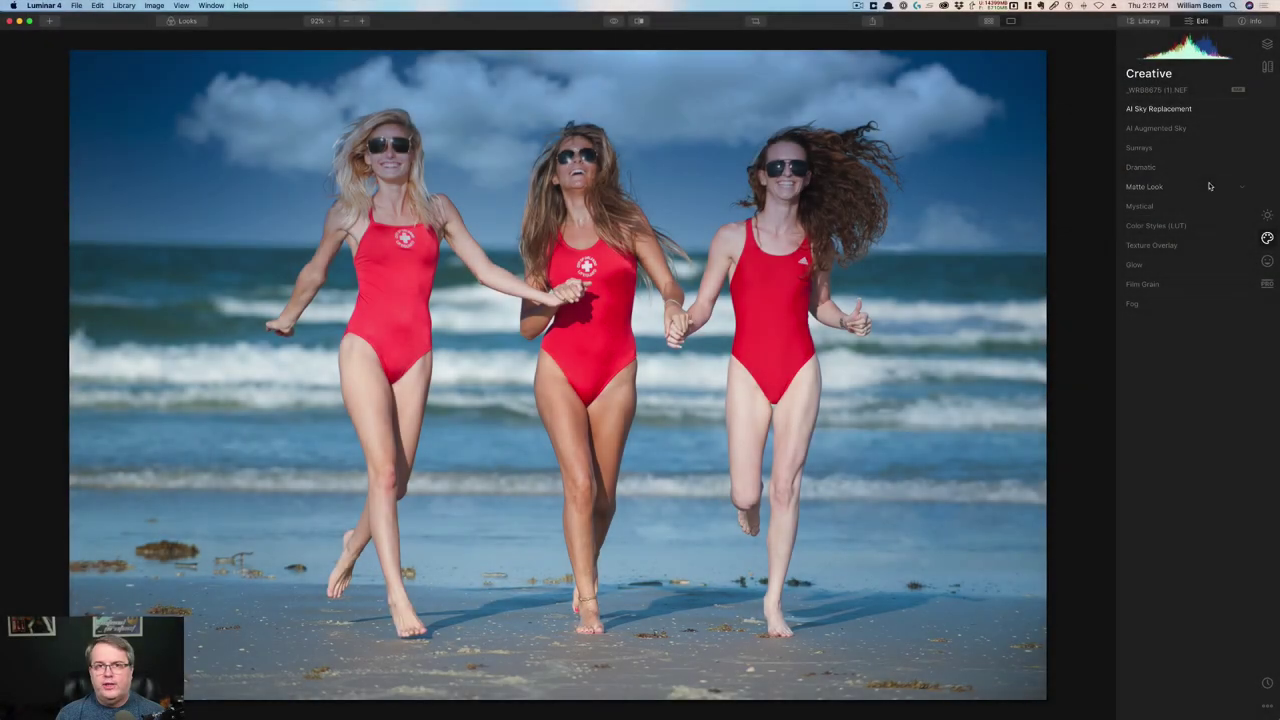
Step: Try the Dramatic effect at increasing Amounts up to 100, and settle on an Amount of 40
click(1140, 170)
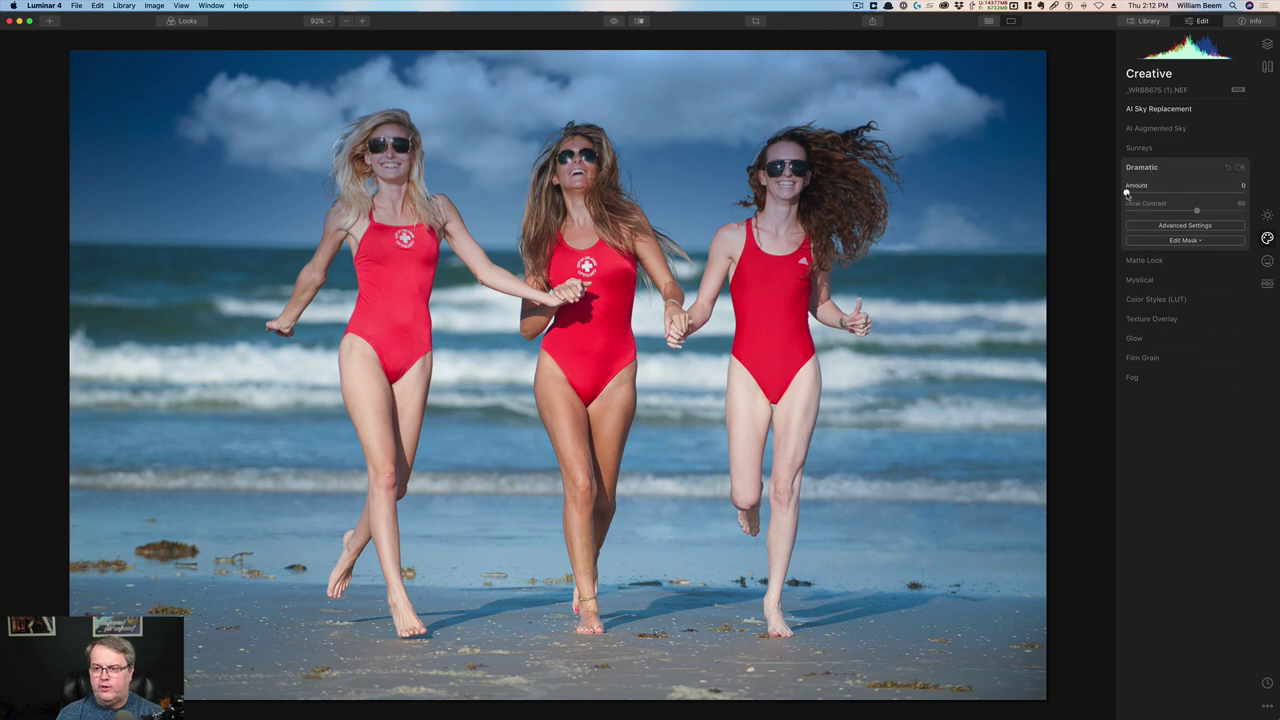
drag(1128, 193, 1189, 200)
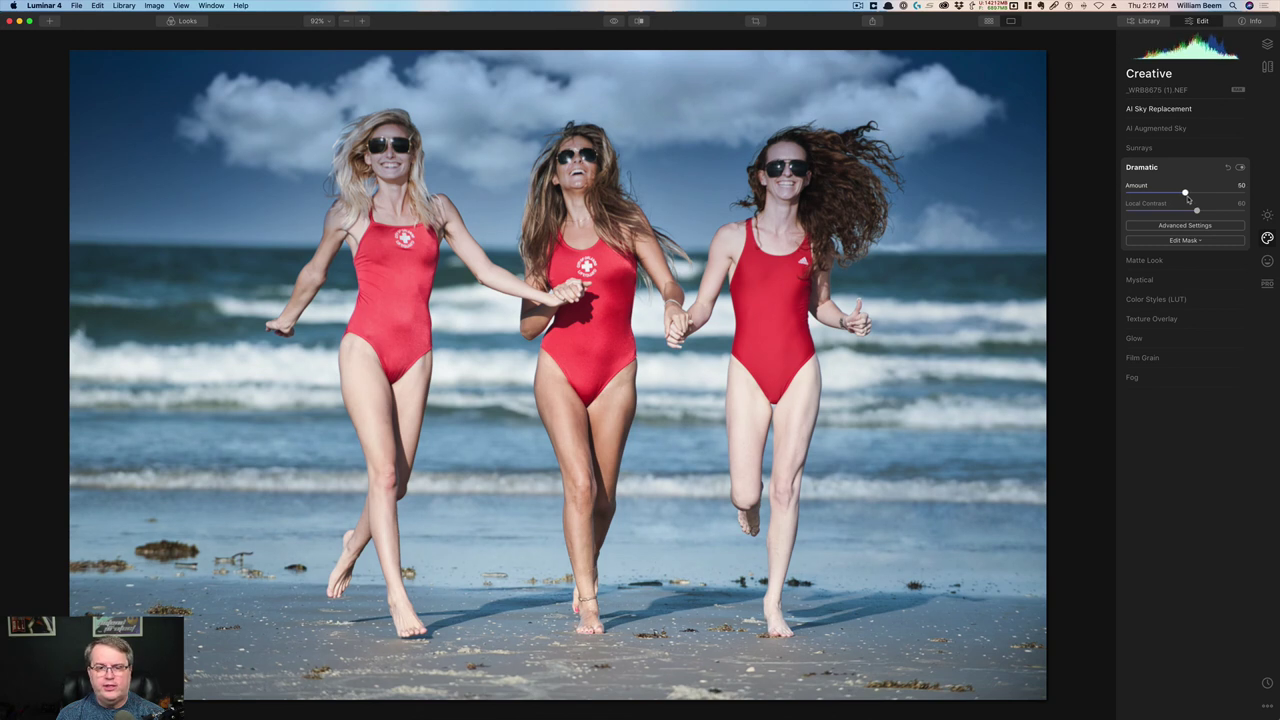
drag(1189, 200, 1191, 200)
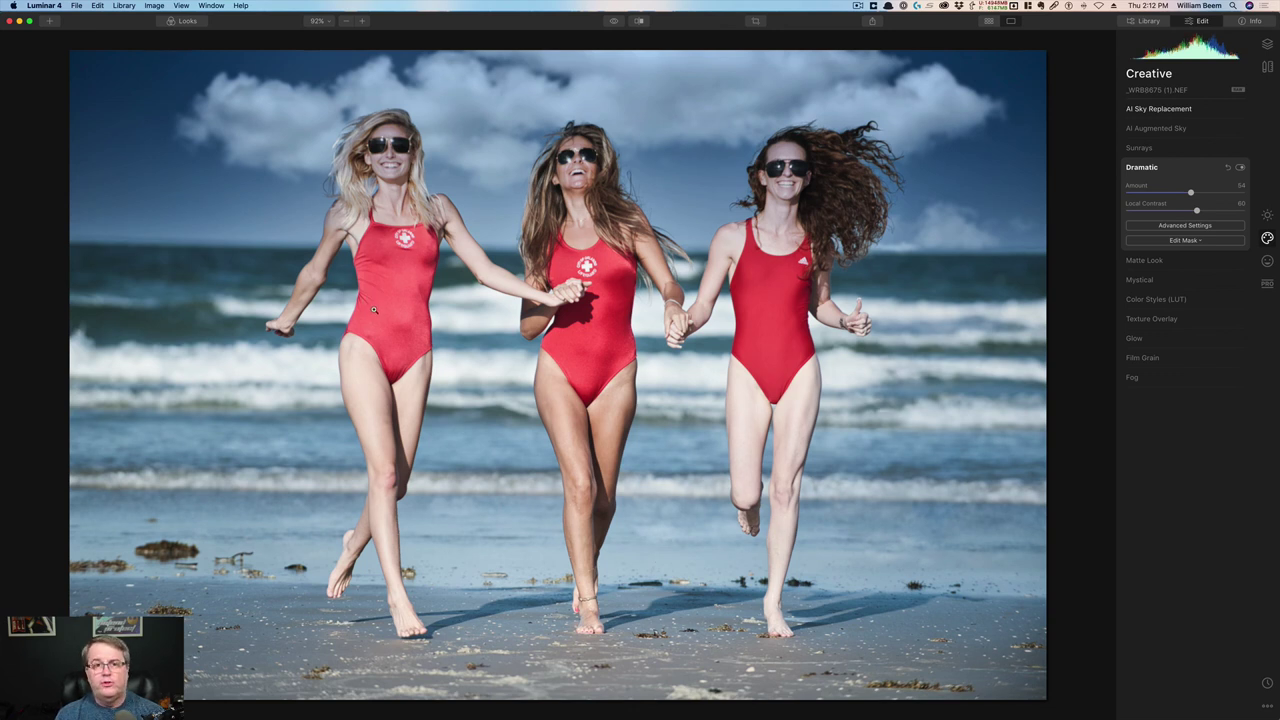
drag(1191, 192, 1245, 194)
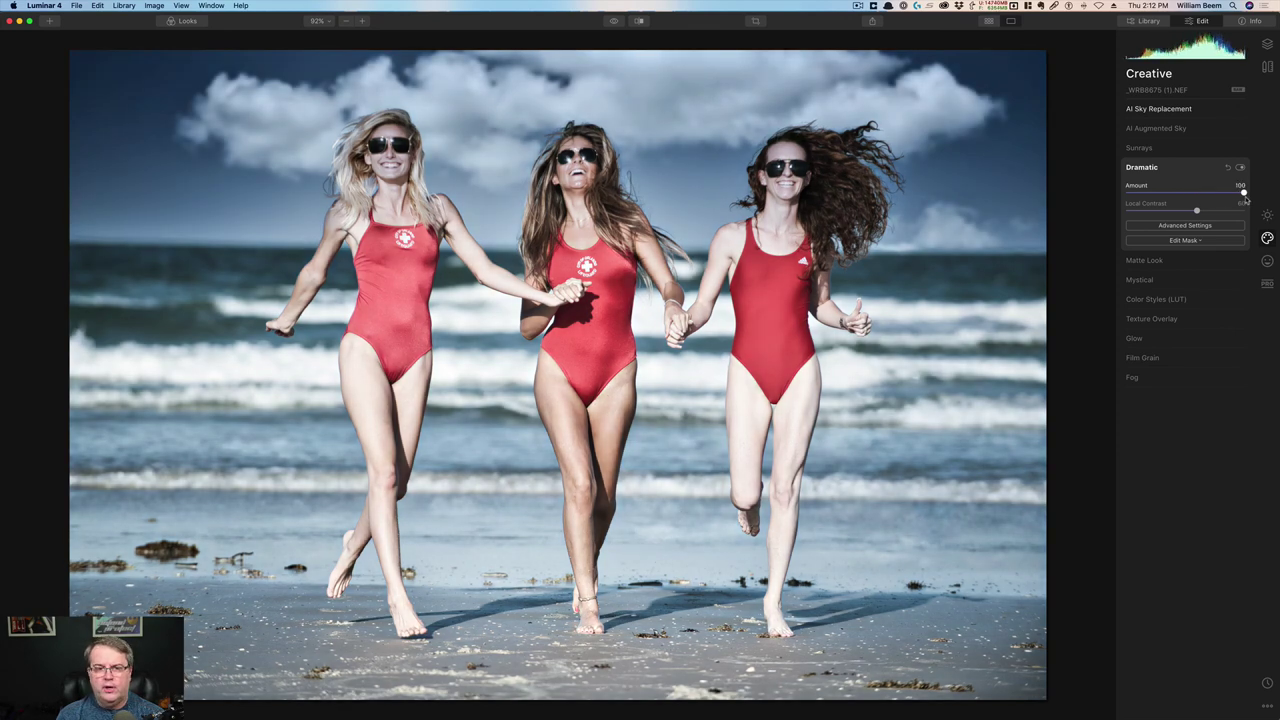
drag(1246, 199, 1174, 193)
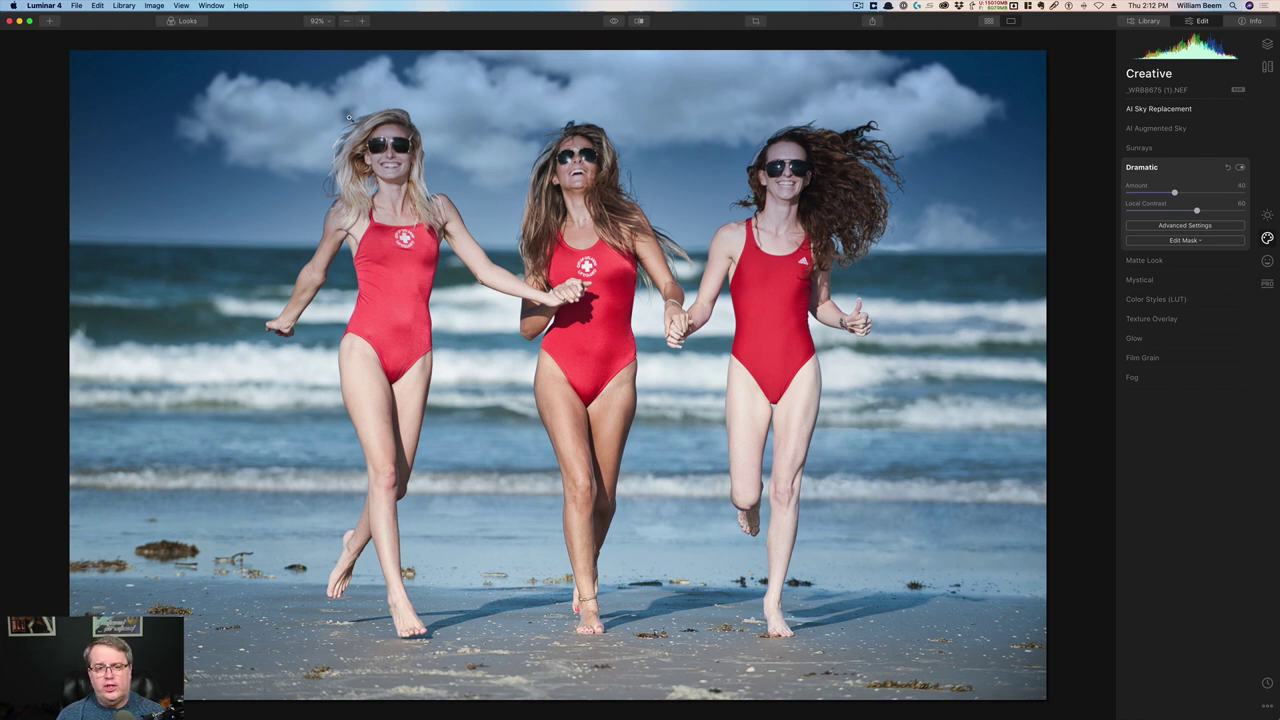
Step: Apply a Luminosity mask to the Dramatic effect and open that mask for brush editing
click(1186, 241)
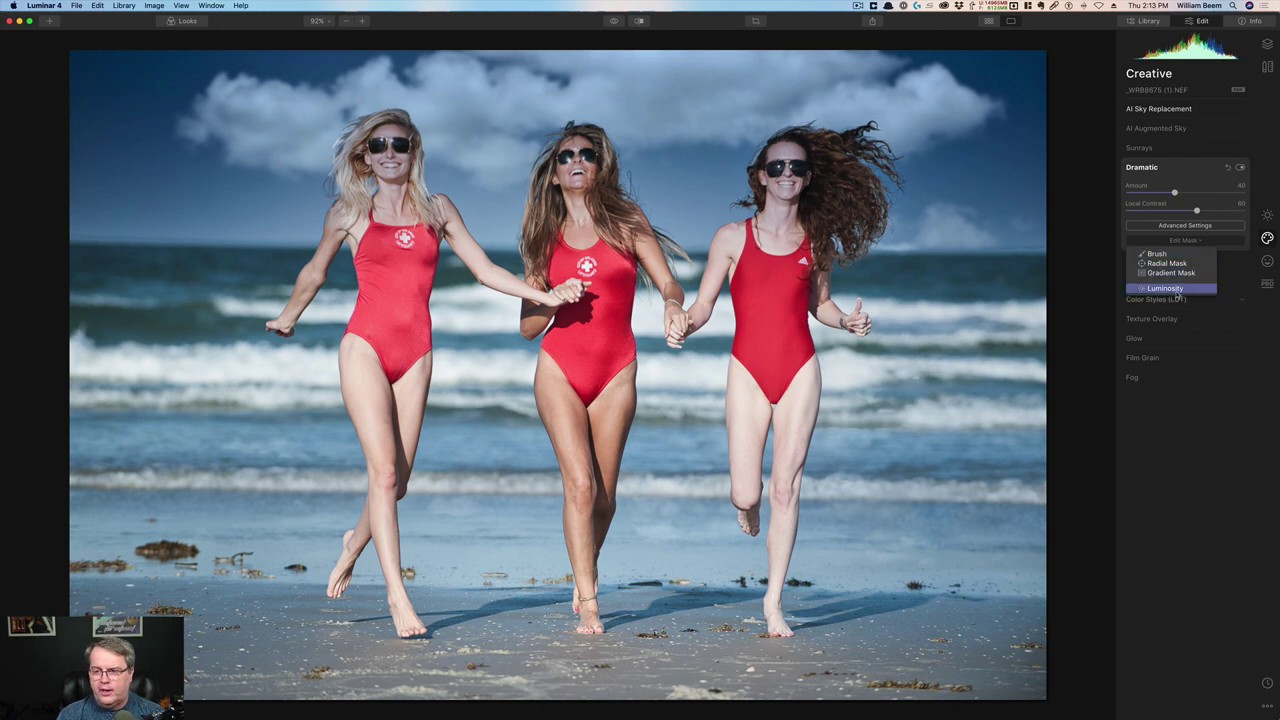
click(1176, 289)
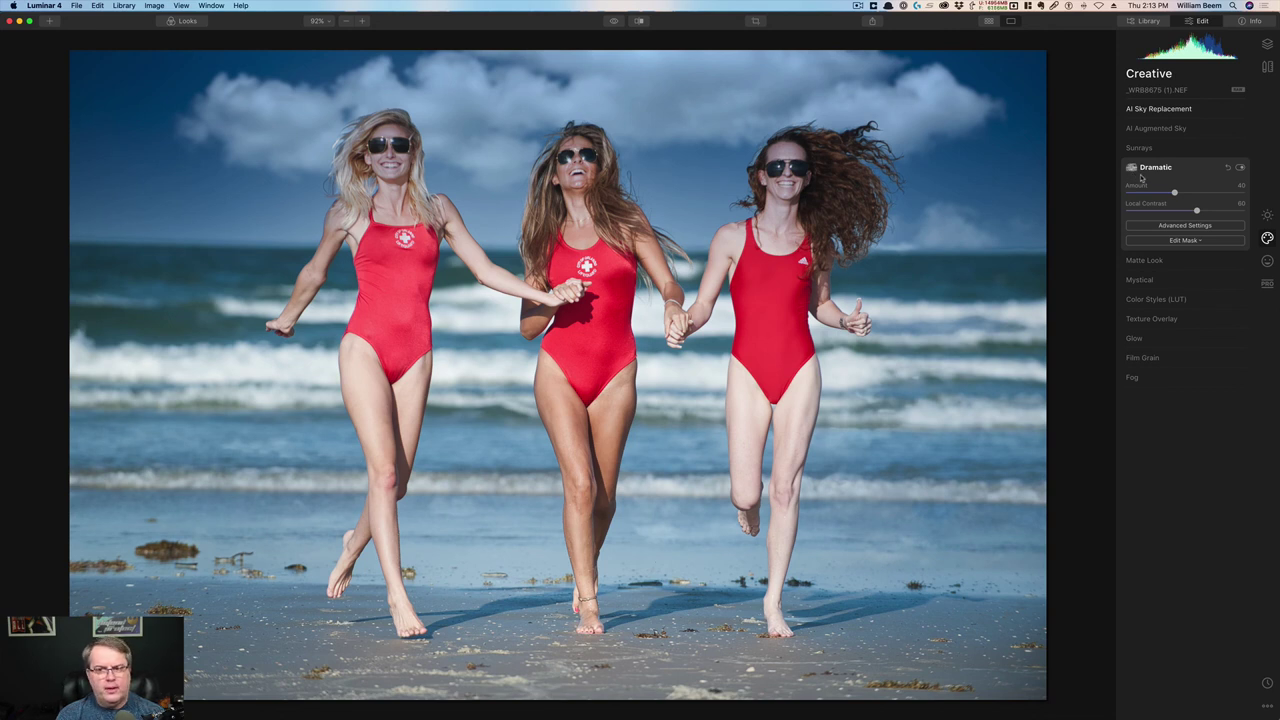
click(1170, 242)
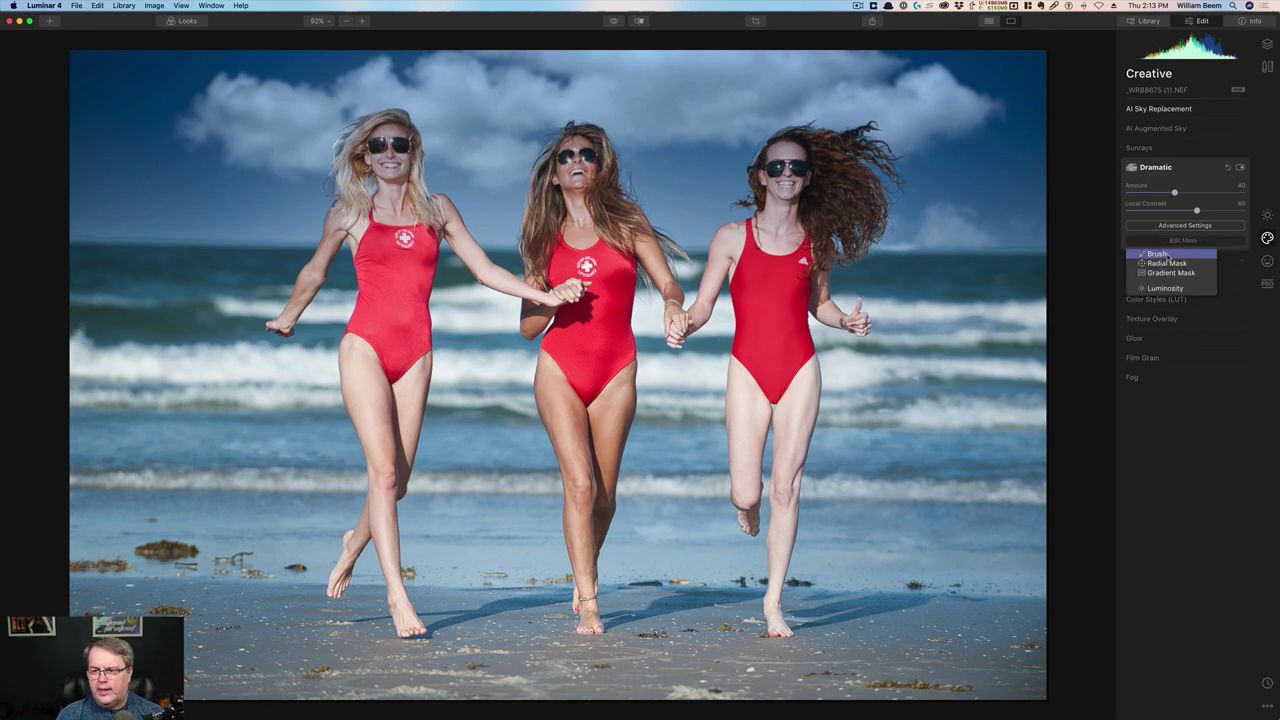
click(1169, 253)
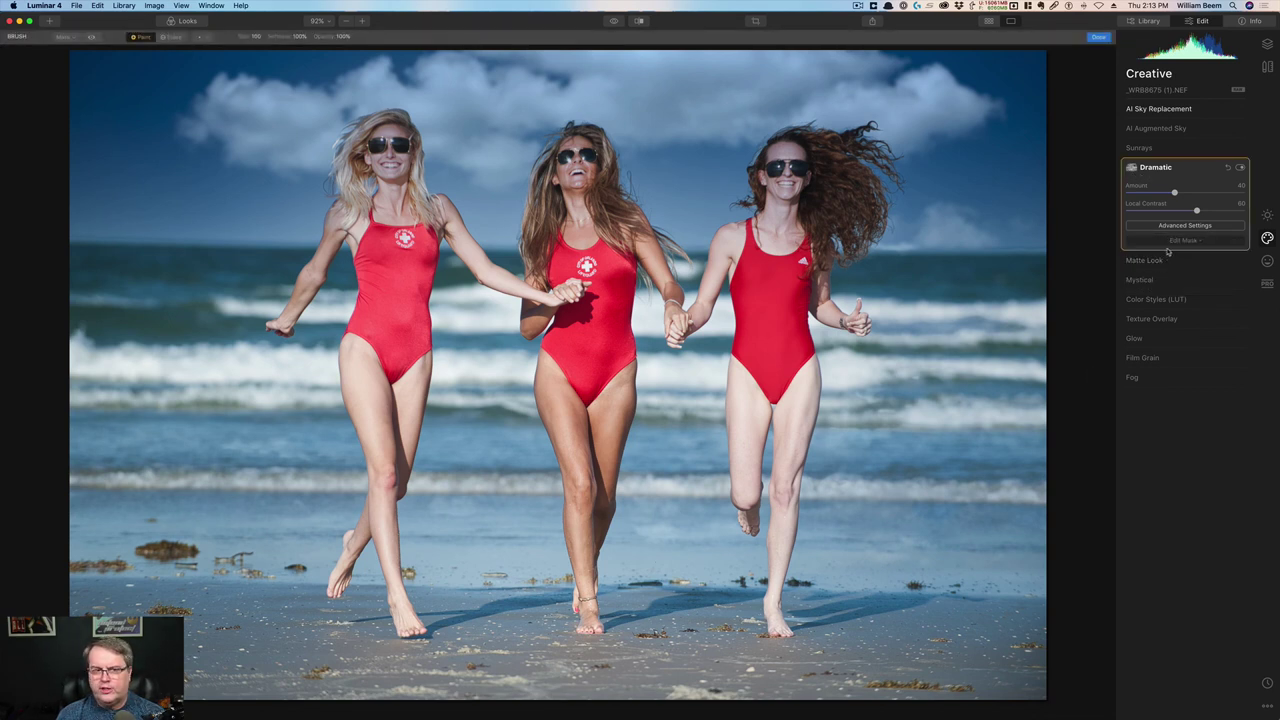
Step: Show the Dramatic mask as a red overlay, modify it with a whole-mask command, and hide the overlay
click(91, 38)
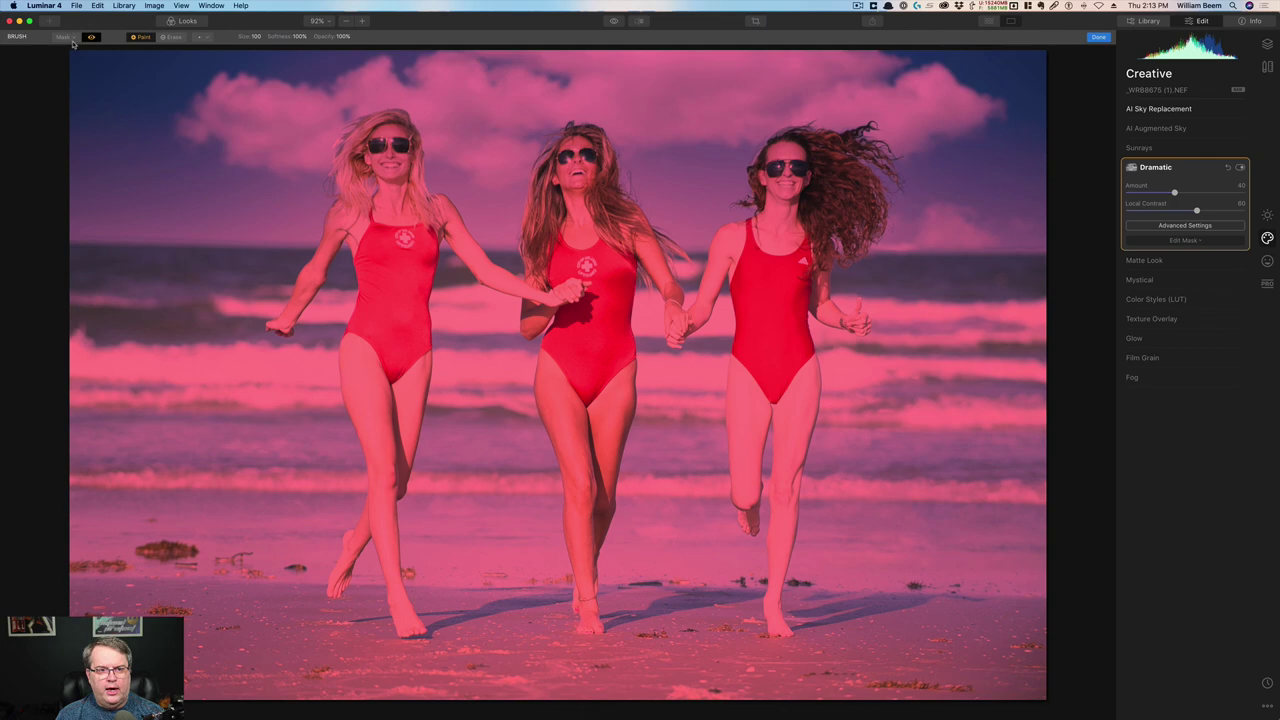
click(70, 38)
click(78, 60)
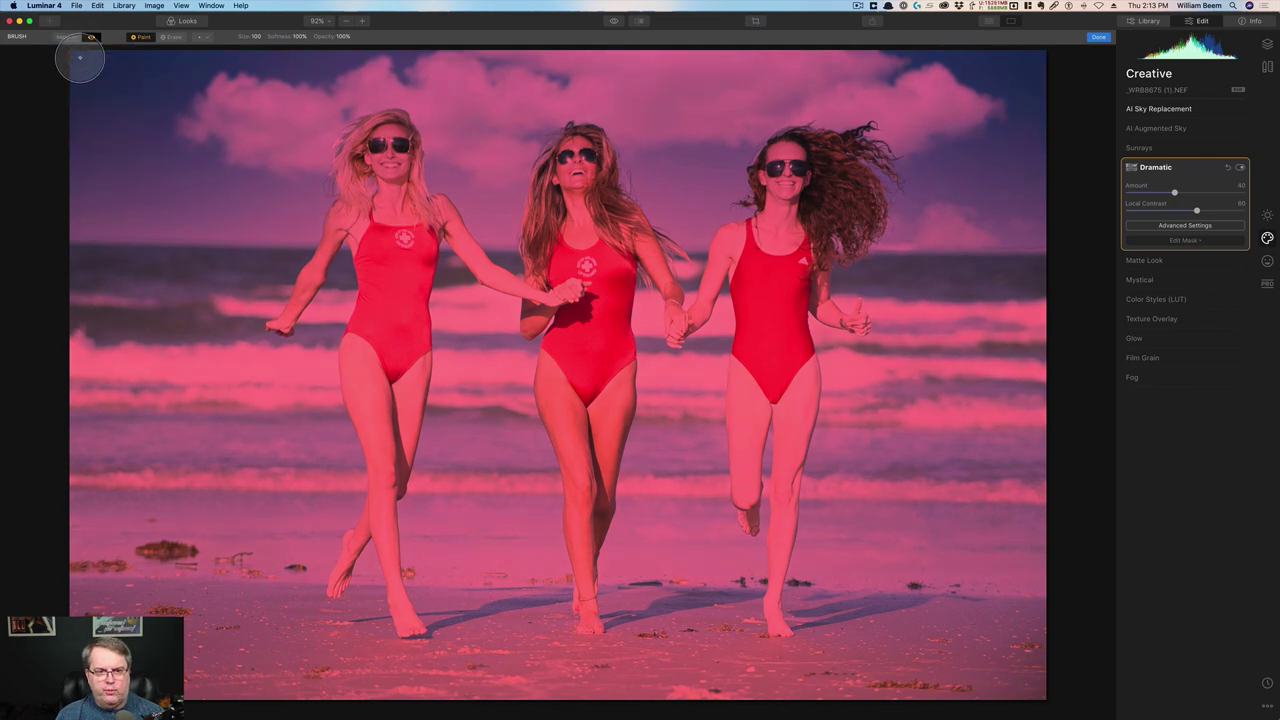
click(91, 38)
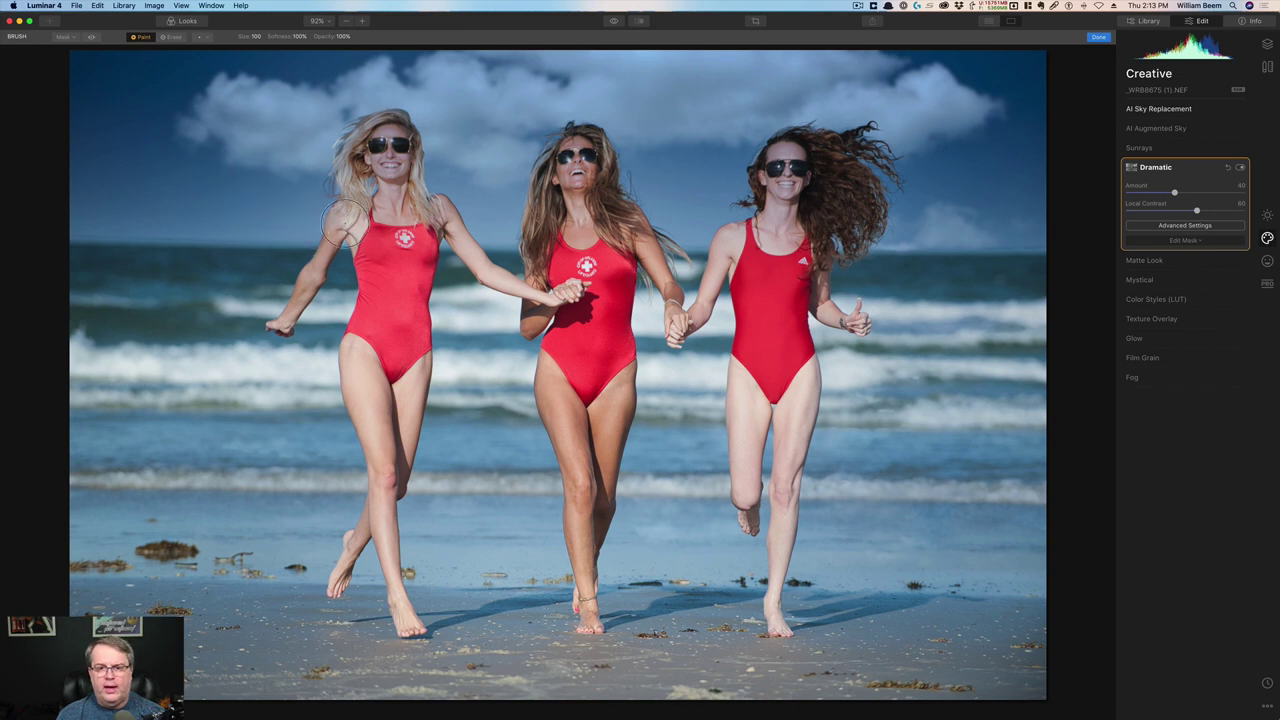
Step: Try the masked Dramatic effect at Amount 85, reduce the Amount to 33, and set Local Contrast to 27
mouse_move(1175, 193)
mouse_down()
mouse_move(1140, 194)
mouse_move(1229, 196)
mouse_up()
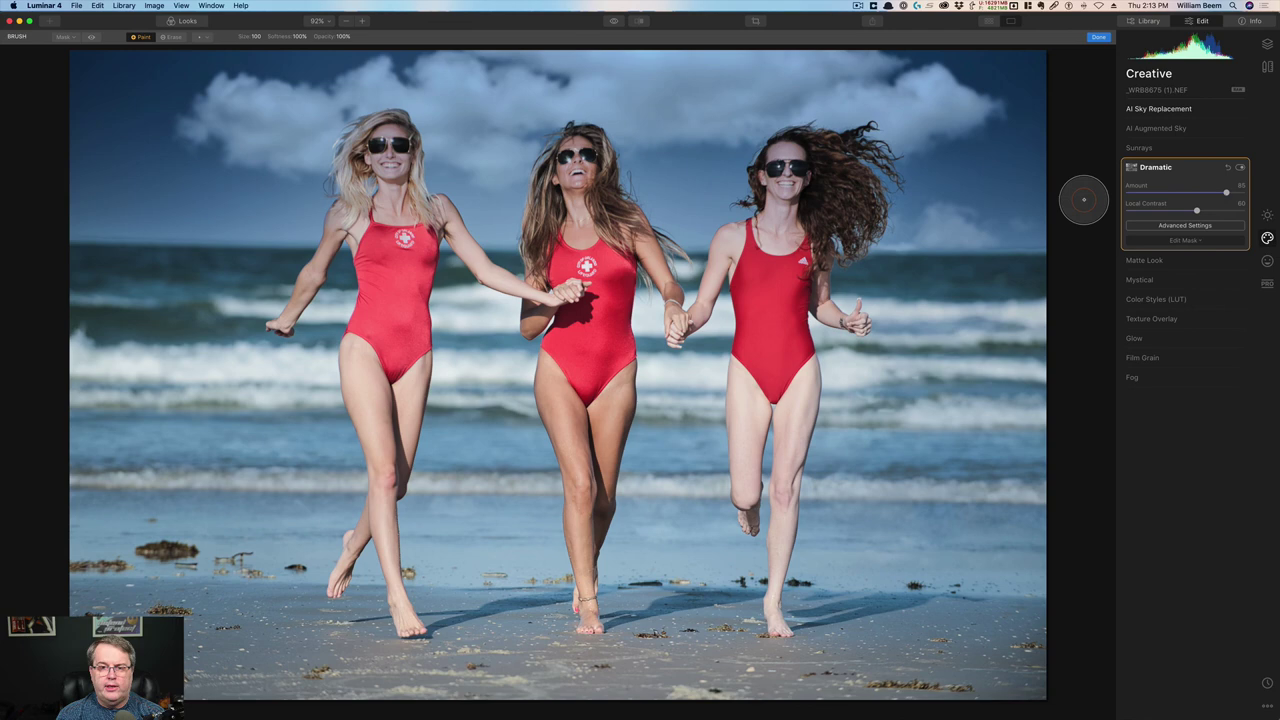
drag(1180, 194, 1165, 196)
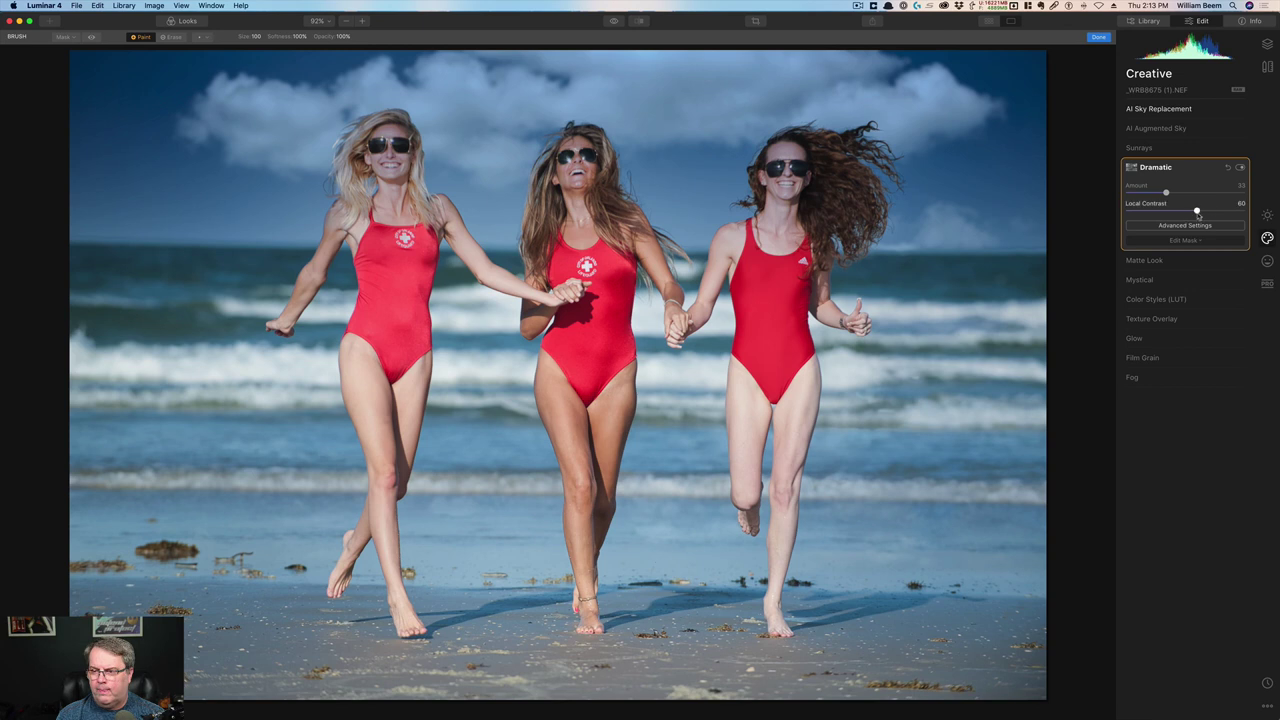
drag(1197, 211, 1158, 212)
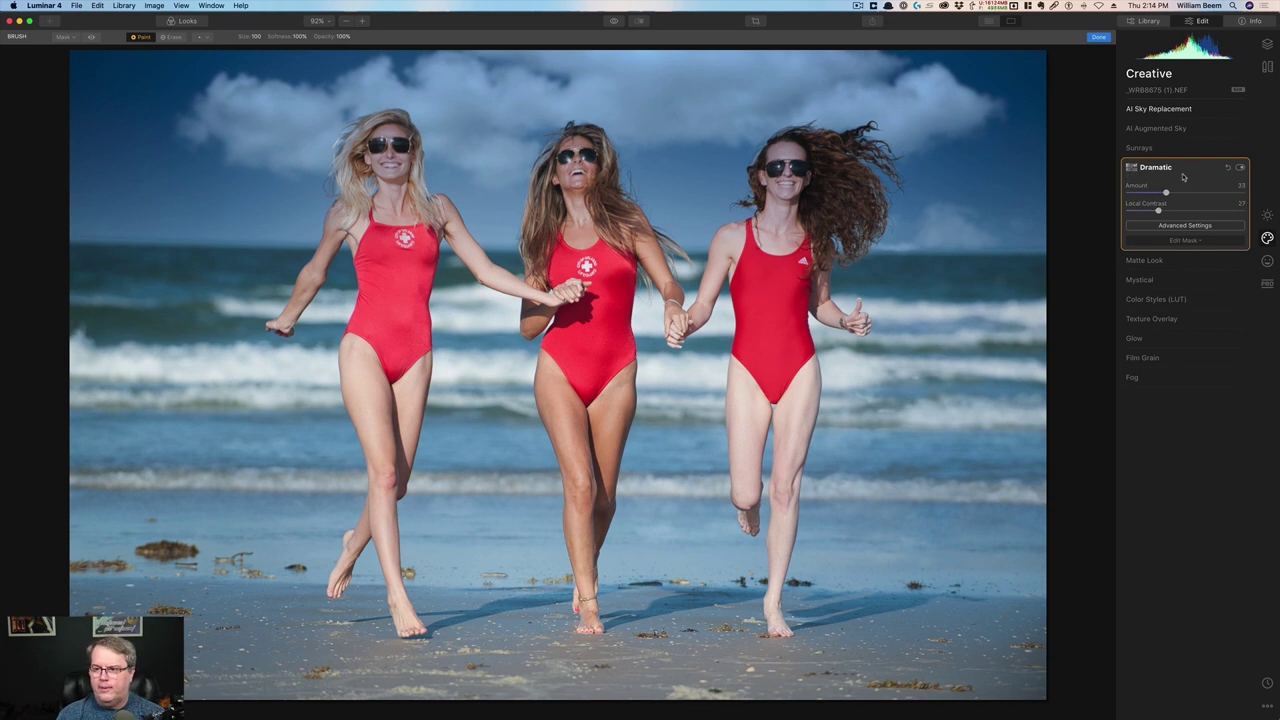
Step: In Dramatic's advanced settings, set Saturation to 12 and try Brightness at -38 before raising it strongly
click(1194, 227)
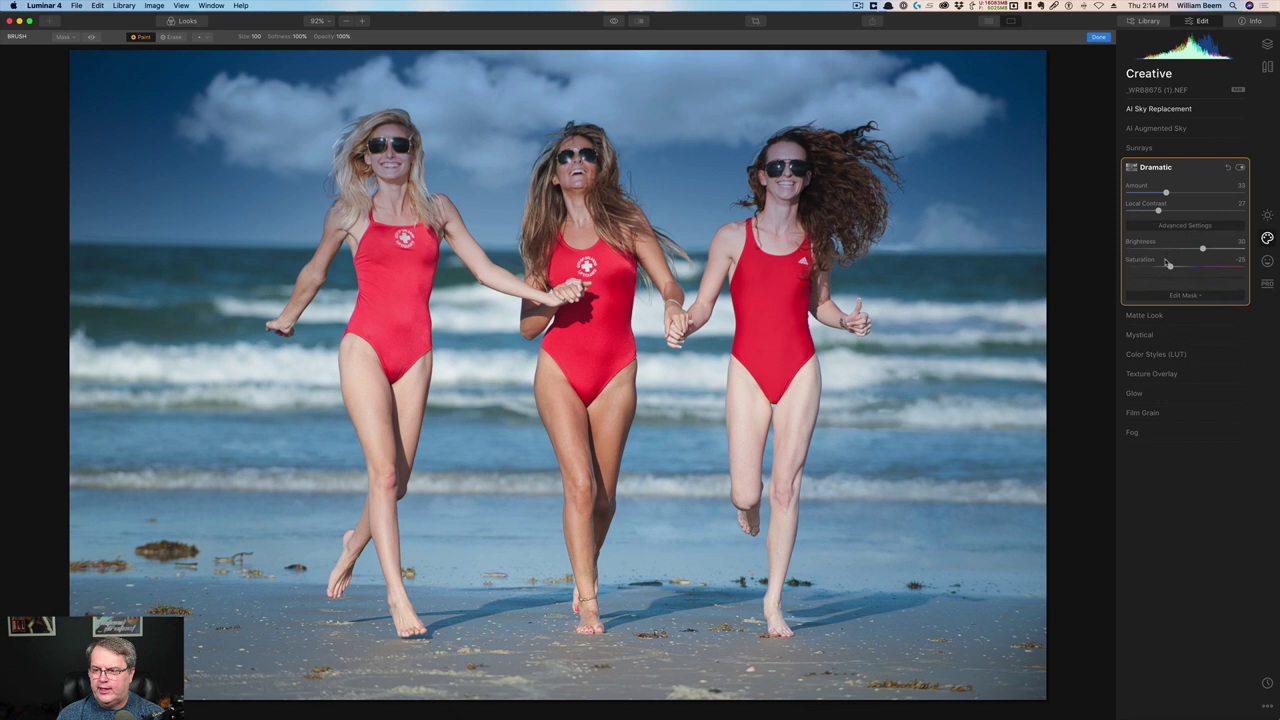
mouse_move(1170, 268)
mouse_down()
mouse_move(1192, 270)
mouse_move(1159, 247)
mouse_up()
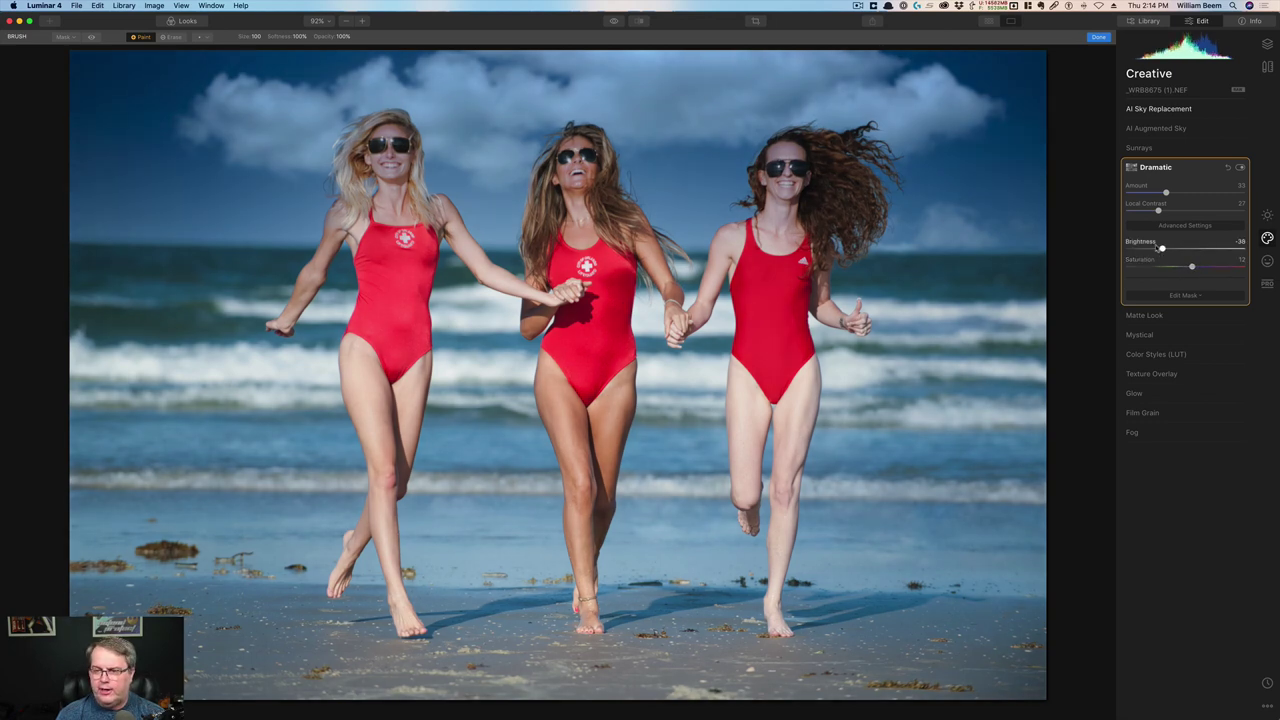
click(1220, 249)
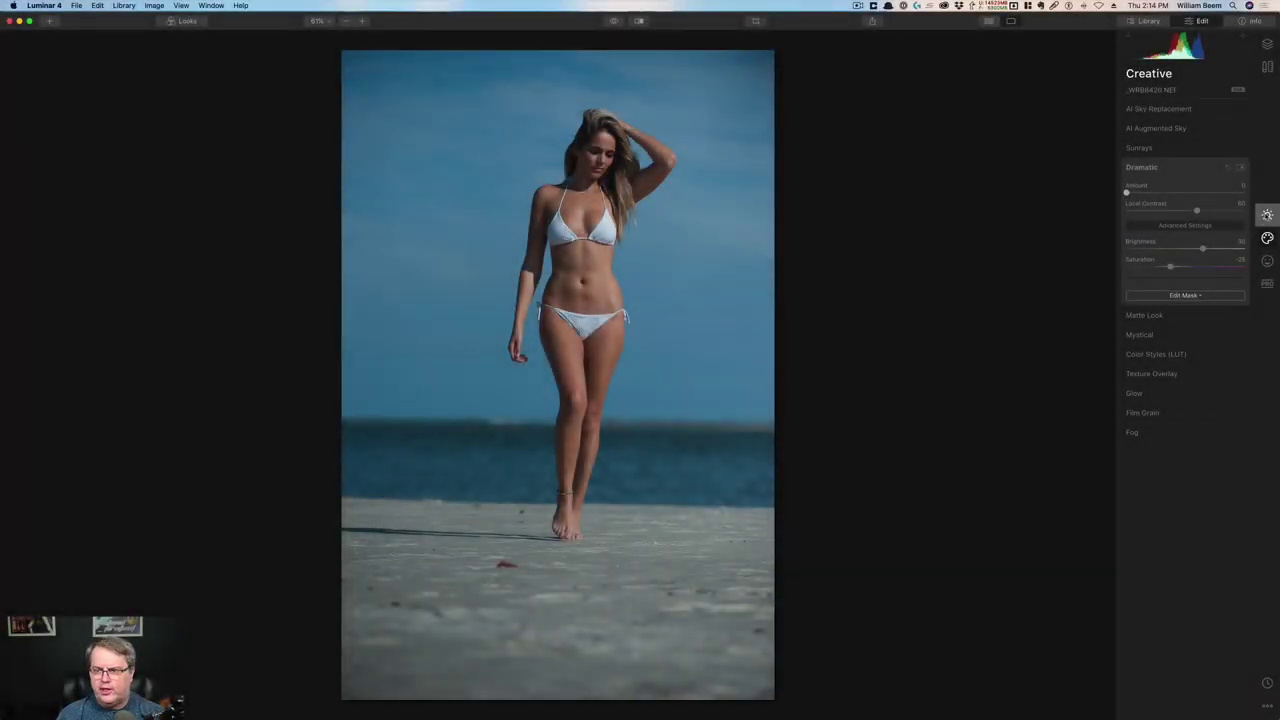
Step: In the Essentials Light tool, warm the single-model beach photo to a Temperature of about 5300 and raise Exposure to 0.67
click(1267, 215)
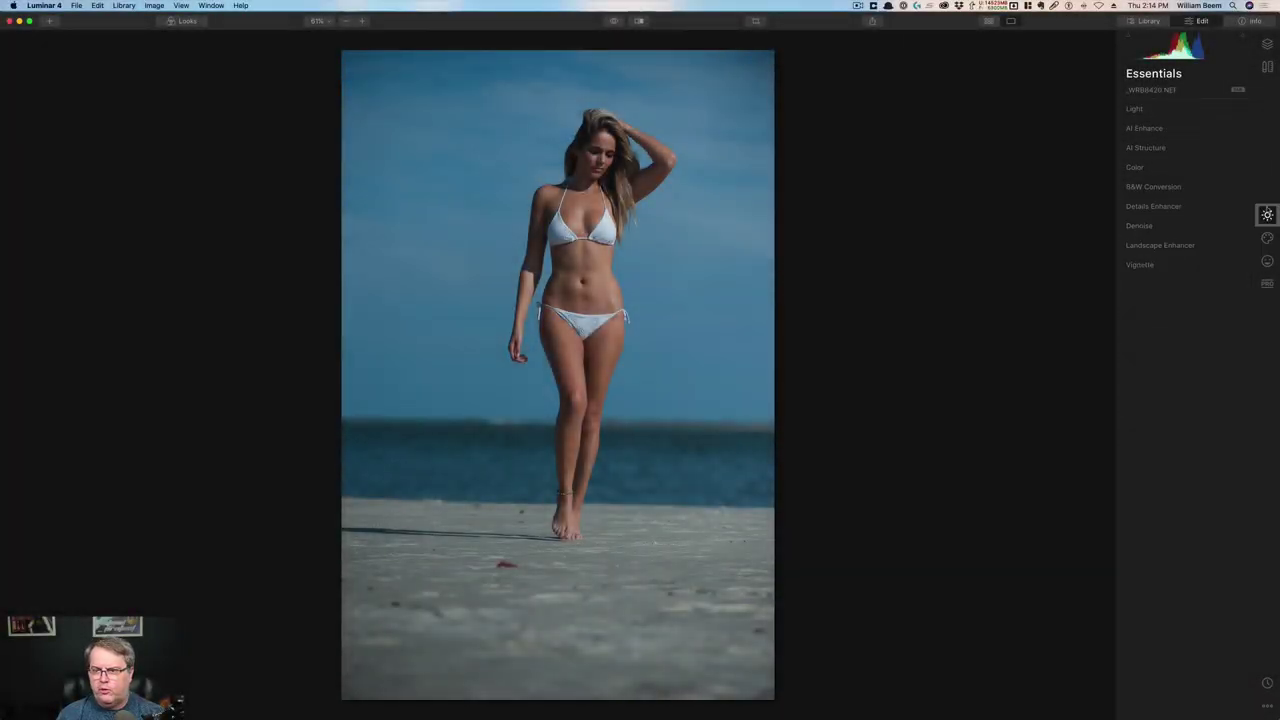
click(1136, 110)
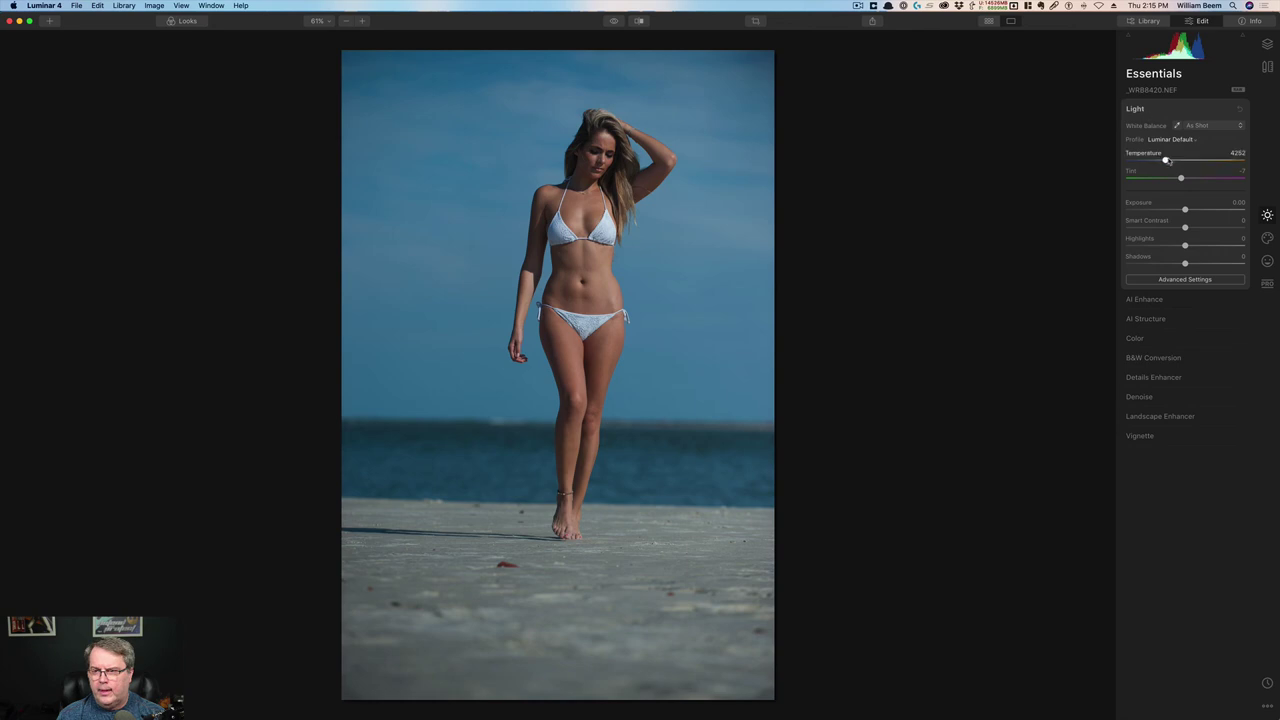
drag(1165, 164, 1176, 162)
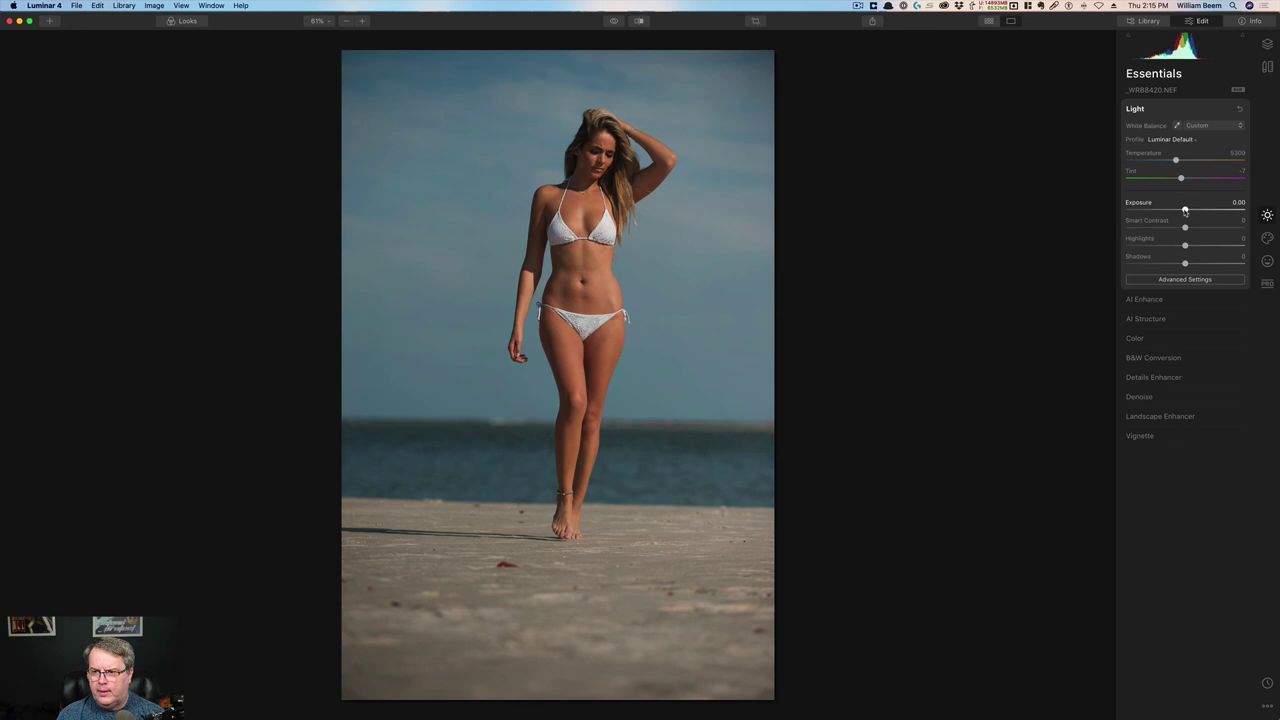
drag(1187, 210, 1193, 211)
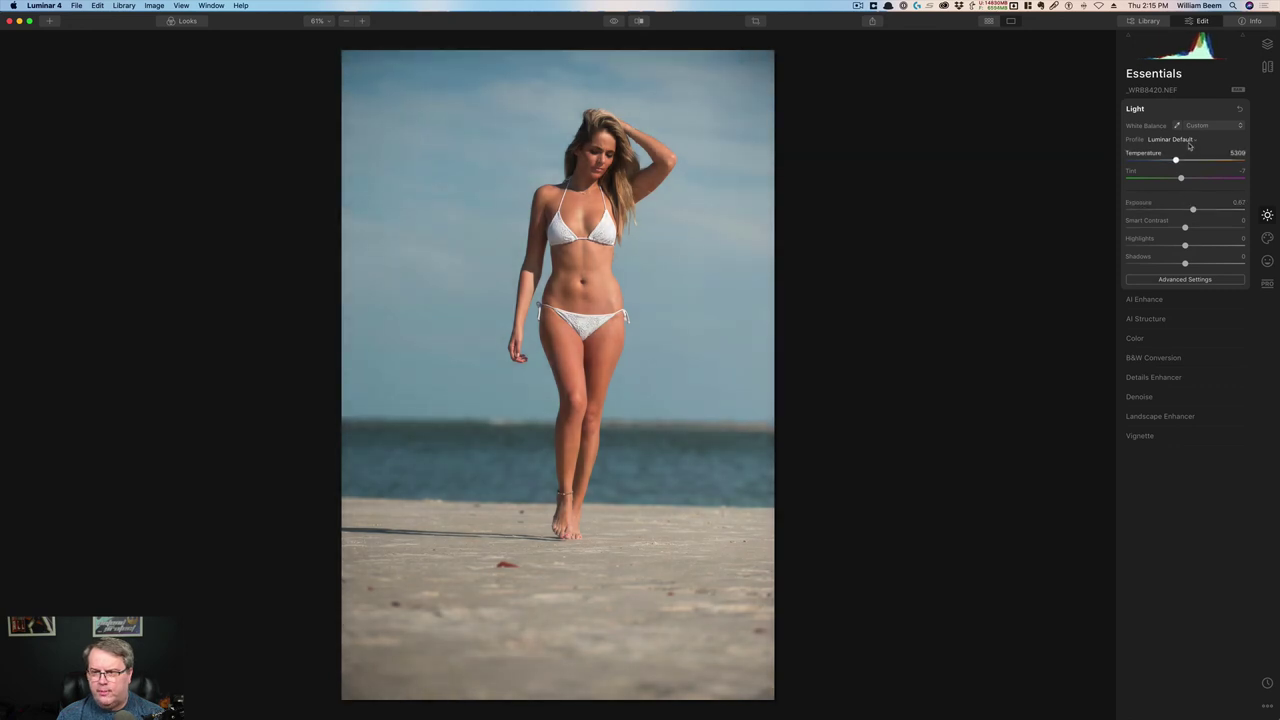
Step: Replace the photo's sky with Blue Sky 5 using AI Sky Replacement, then collapse the tool
click(1267, 238)
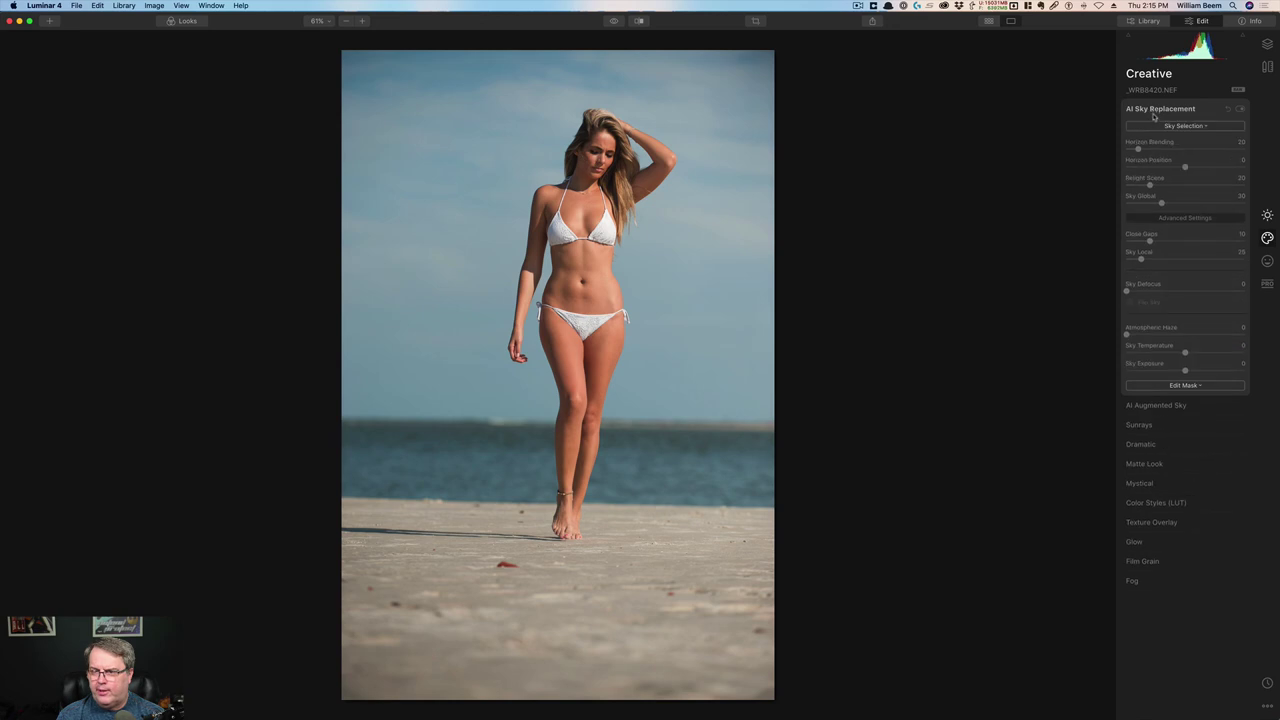
click(1160, 127)
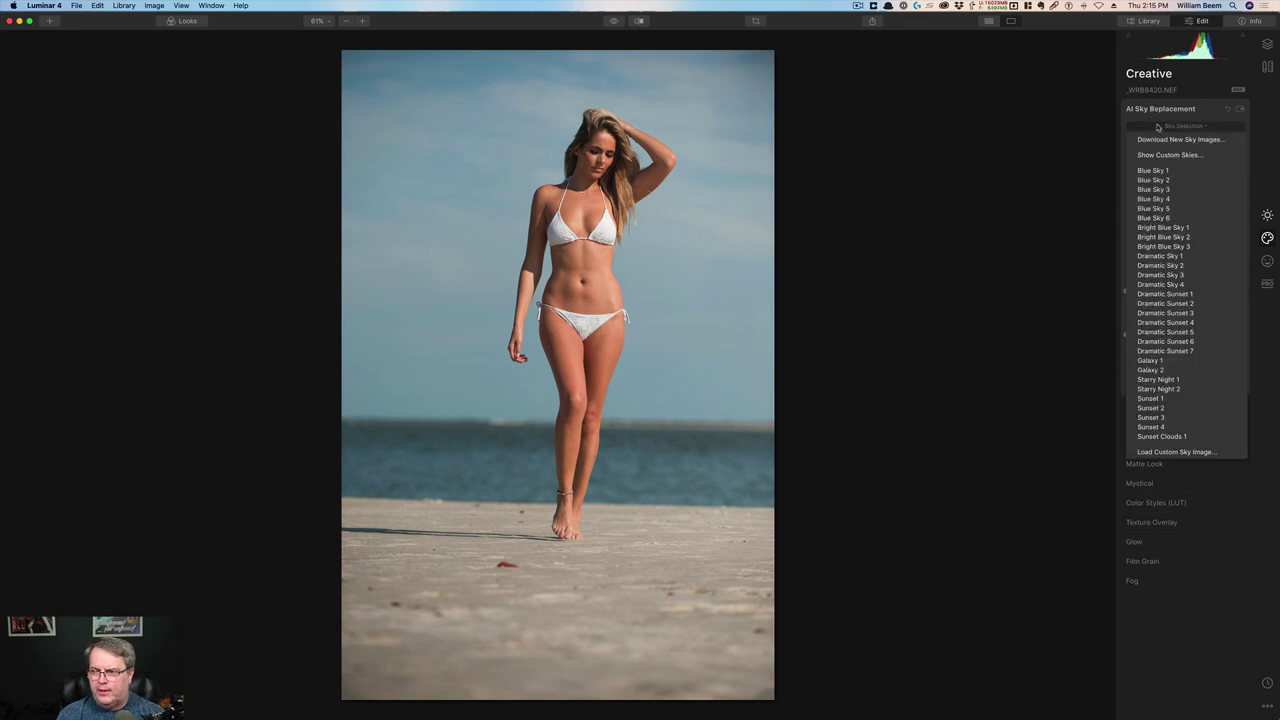
click(1155, 208)
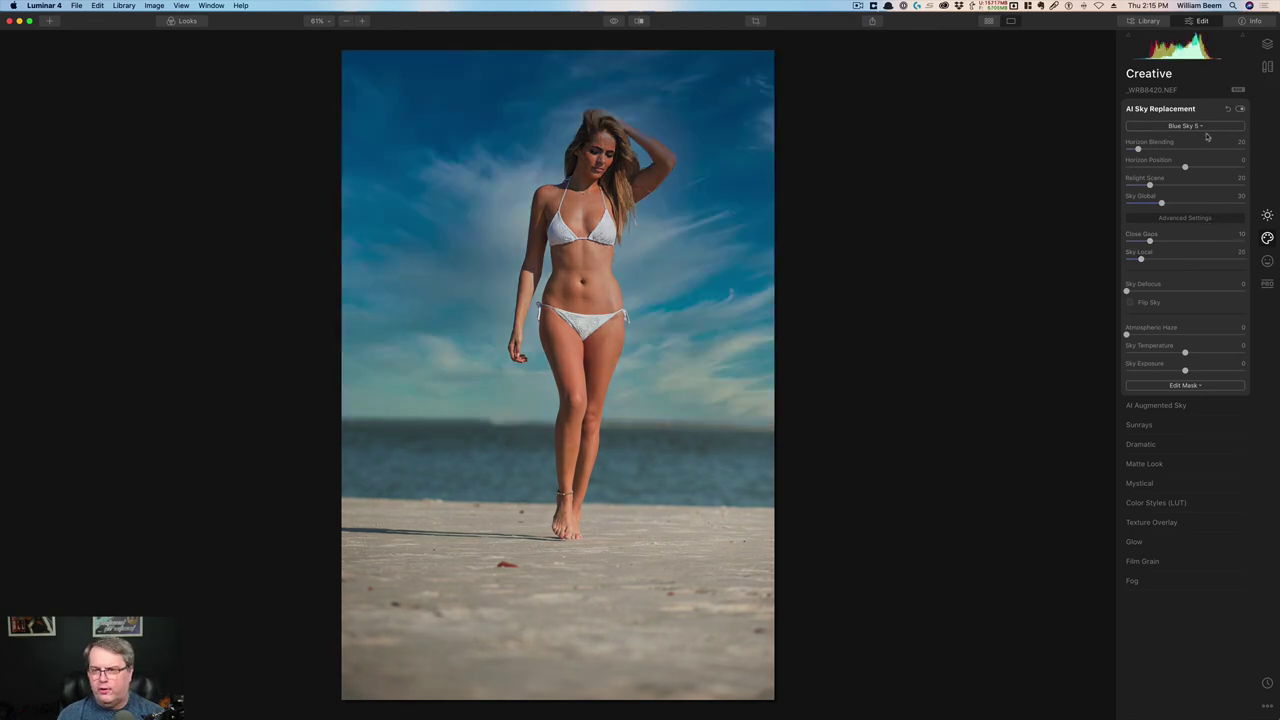
click(1162, 110)
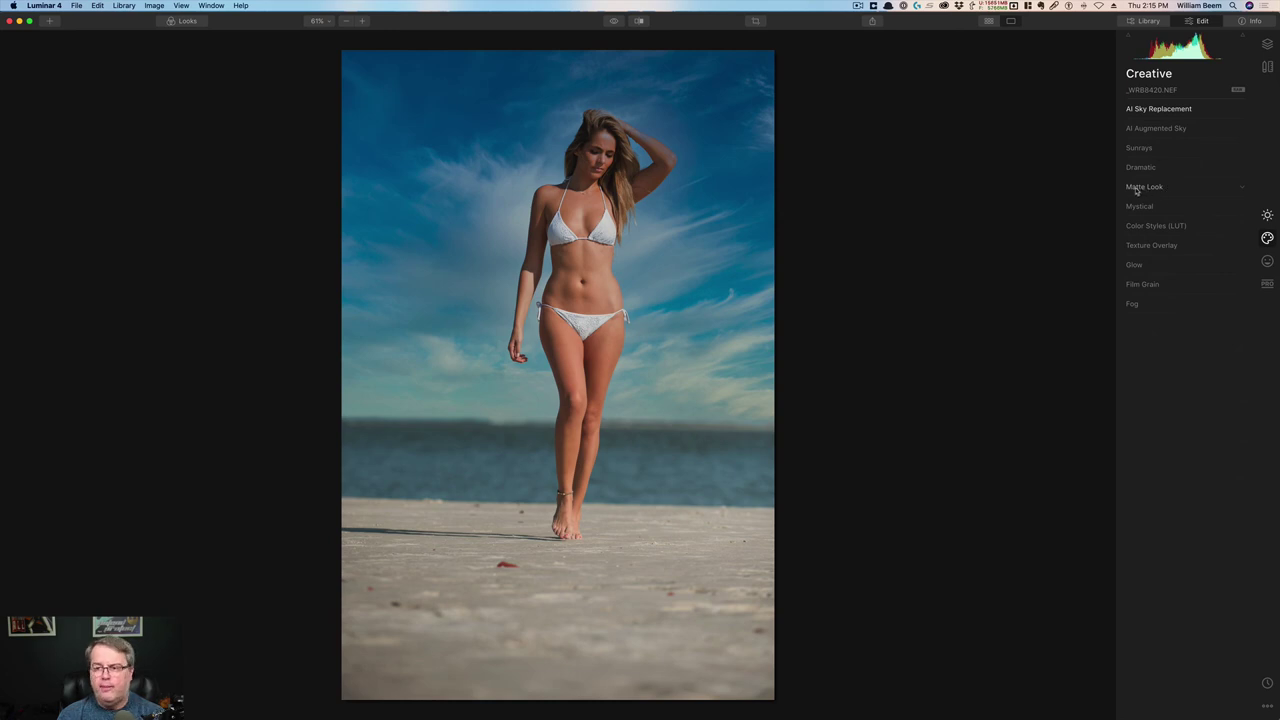
Step: Apply the Matte Look effect to the photo with an Amount of 50
click(1156, 190)
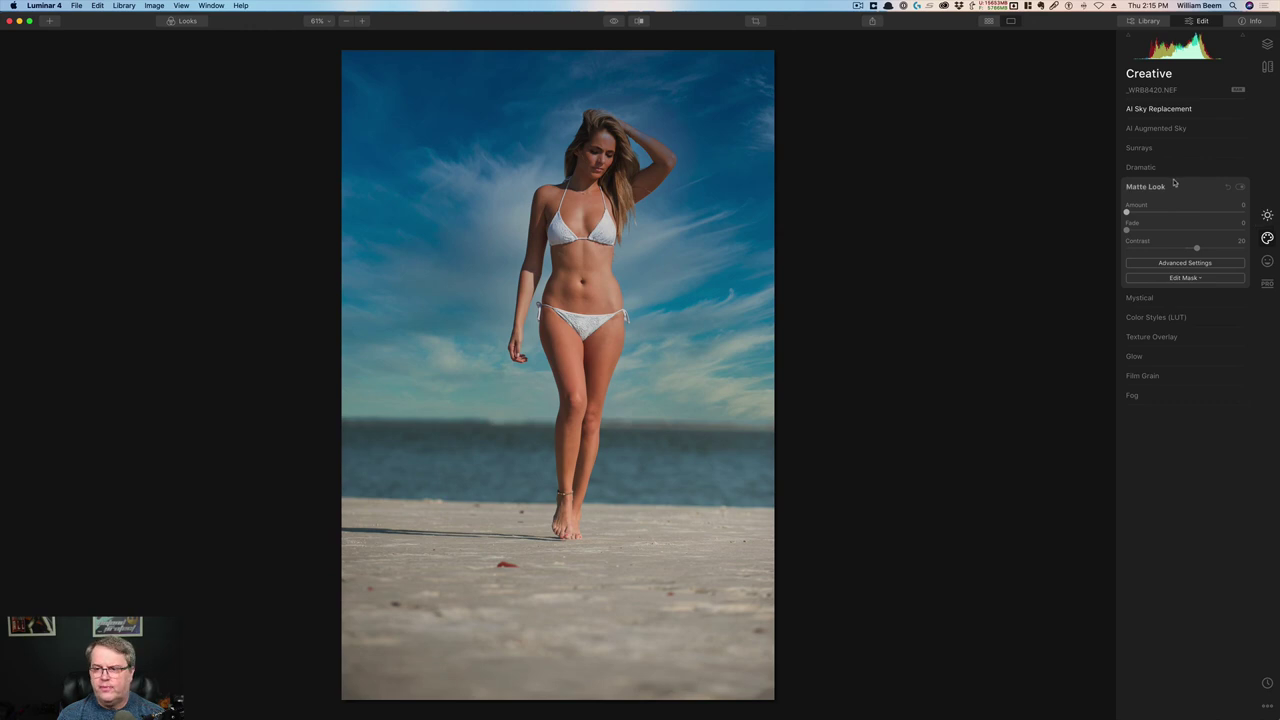
drag(1126, 212, 1185, 212)
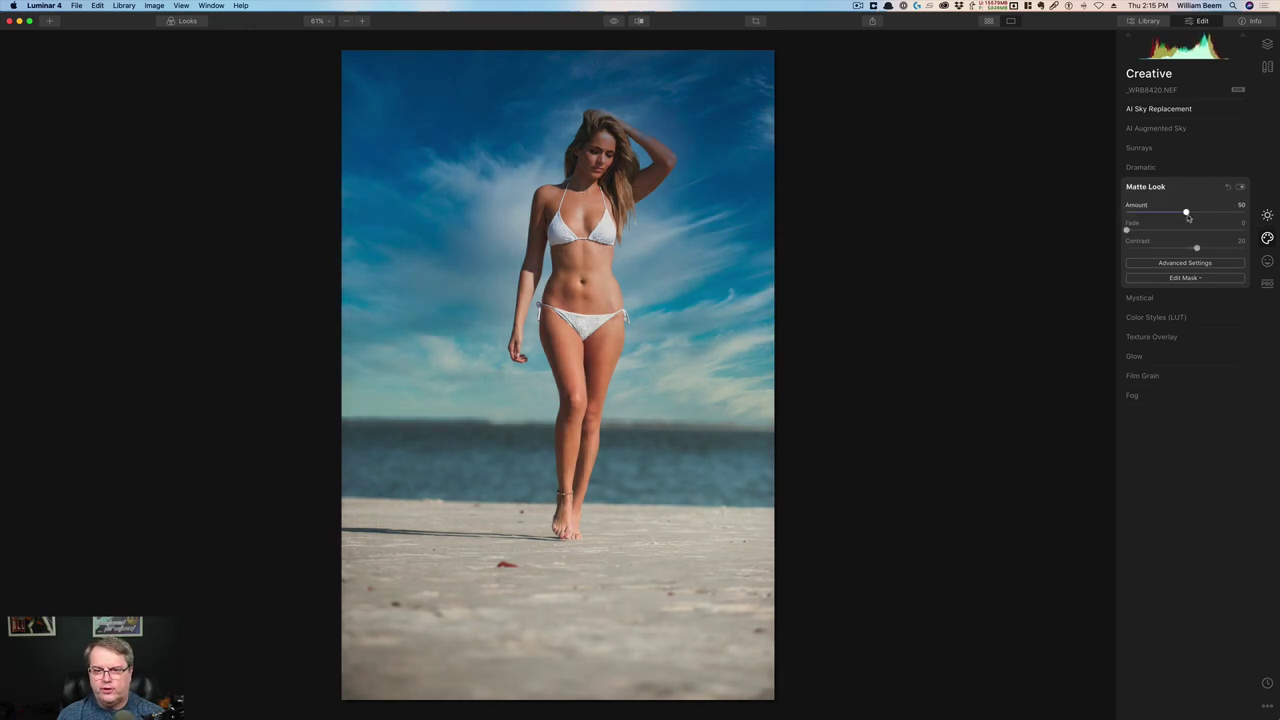
Step: Compare the photo with its original, and switch the Matte Look effect off and on to check its contribution
click(615, 22)
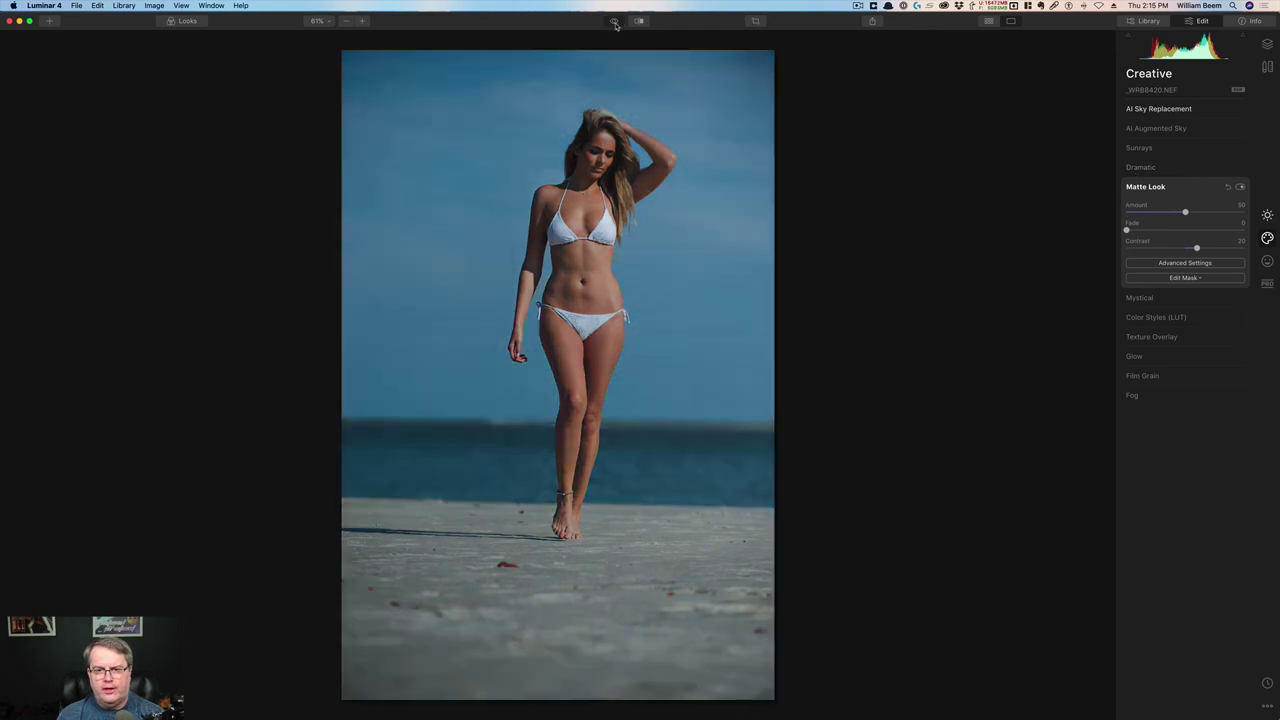
click(617, 26)
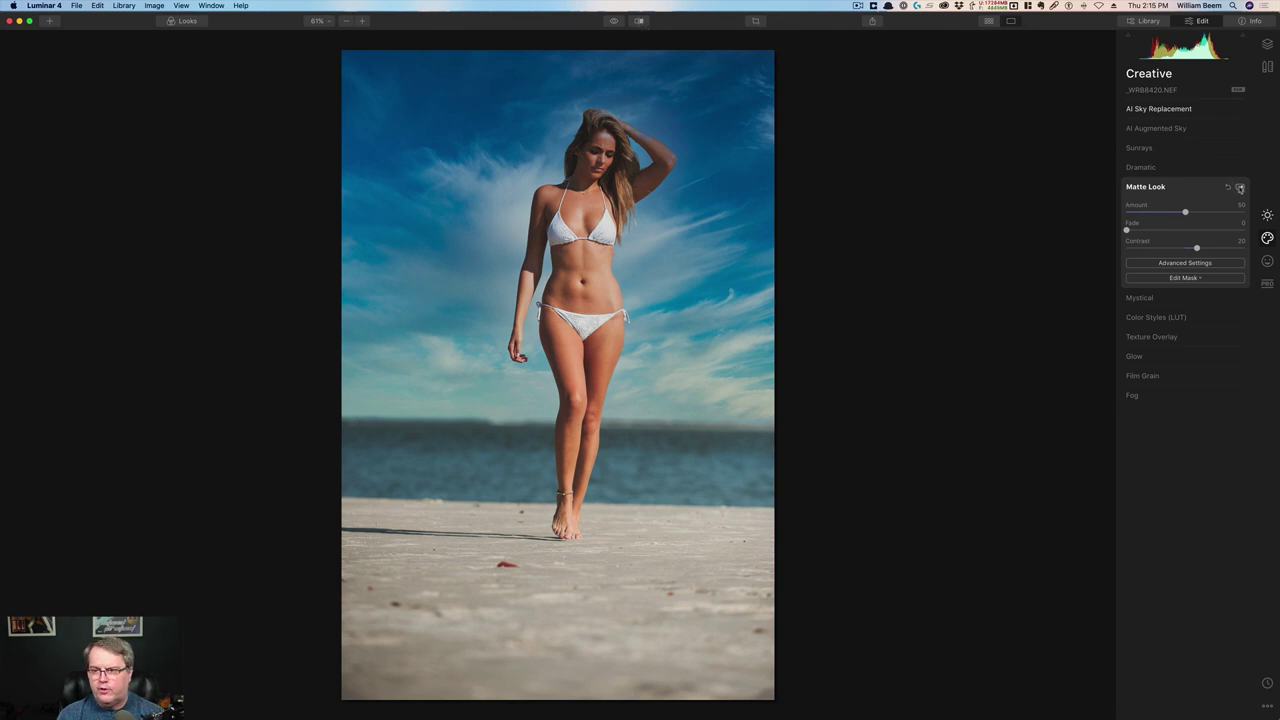
click(1240, 188)
click(1240, 187)
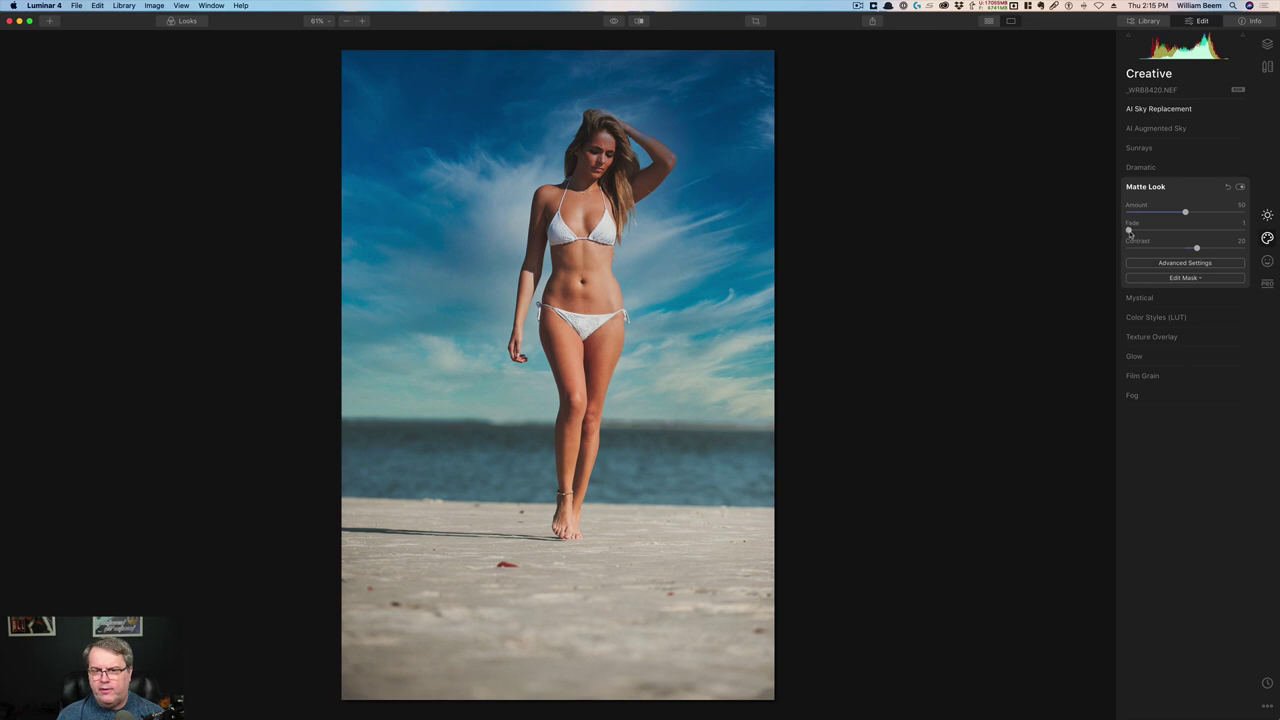
Step: Try Matte Look with Fade raised to about 41 and Amount raised to 70
drag(1129, 230, 1175, 237)
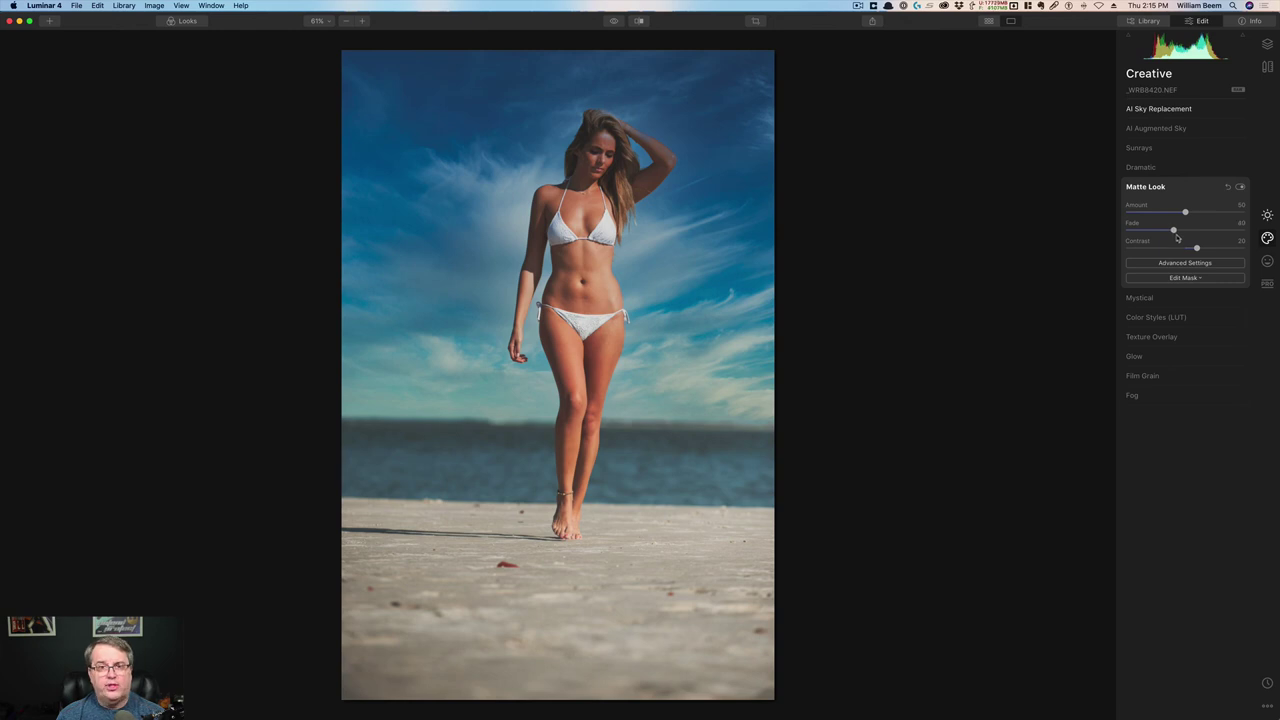
drag(1178, 238, 1180, 240)
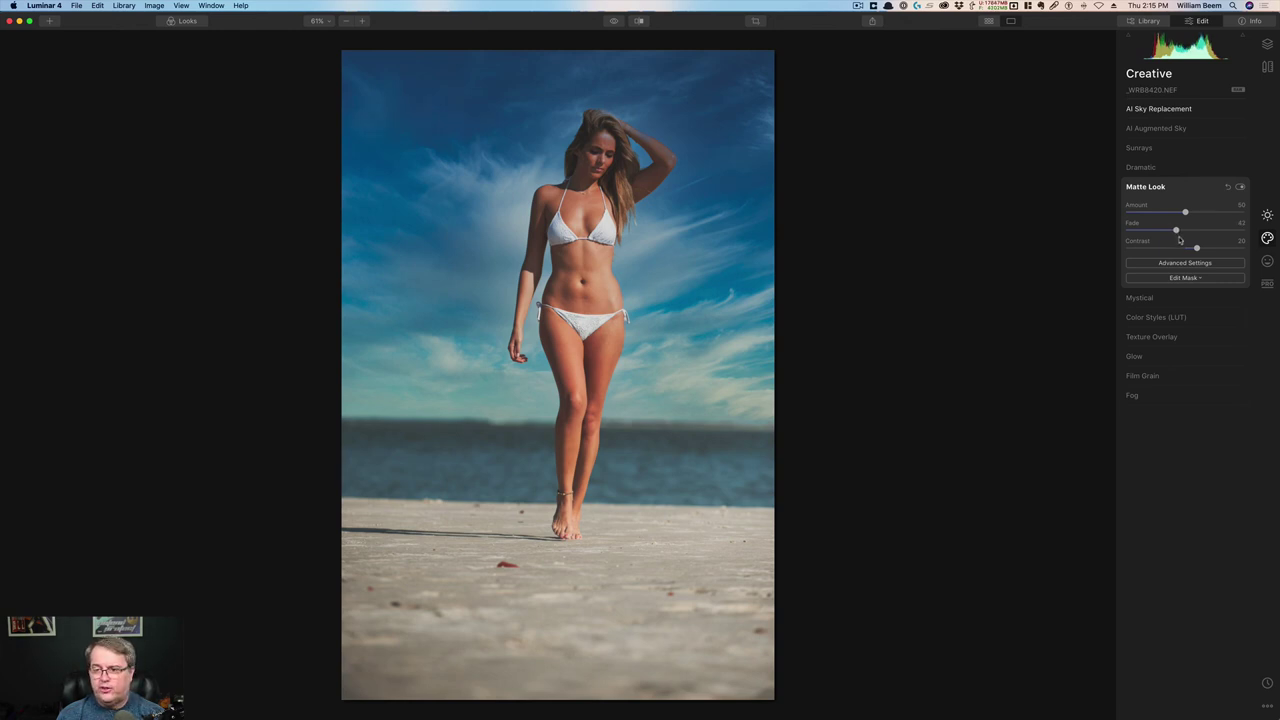
drag(1161, 214, 1211, 208)
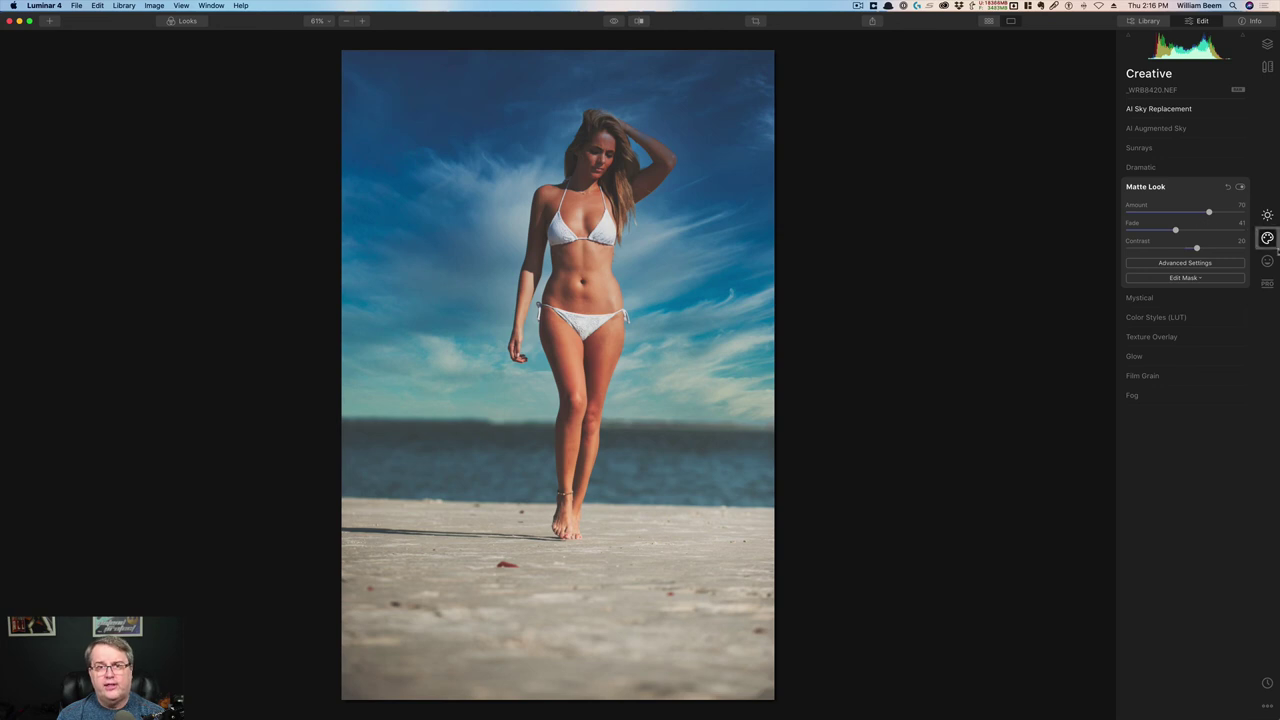
Step: Refine Matte Look by setting Fade to 26, Amount to 20 and Contrast to 12, trying low and high Contrast on the way
drag(1176, 231, 1151, 249)
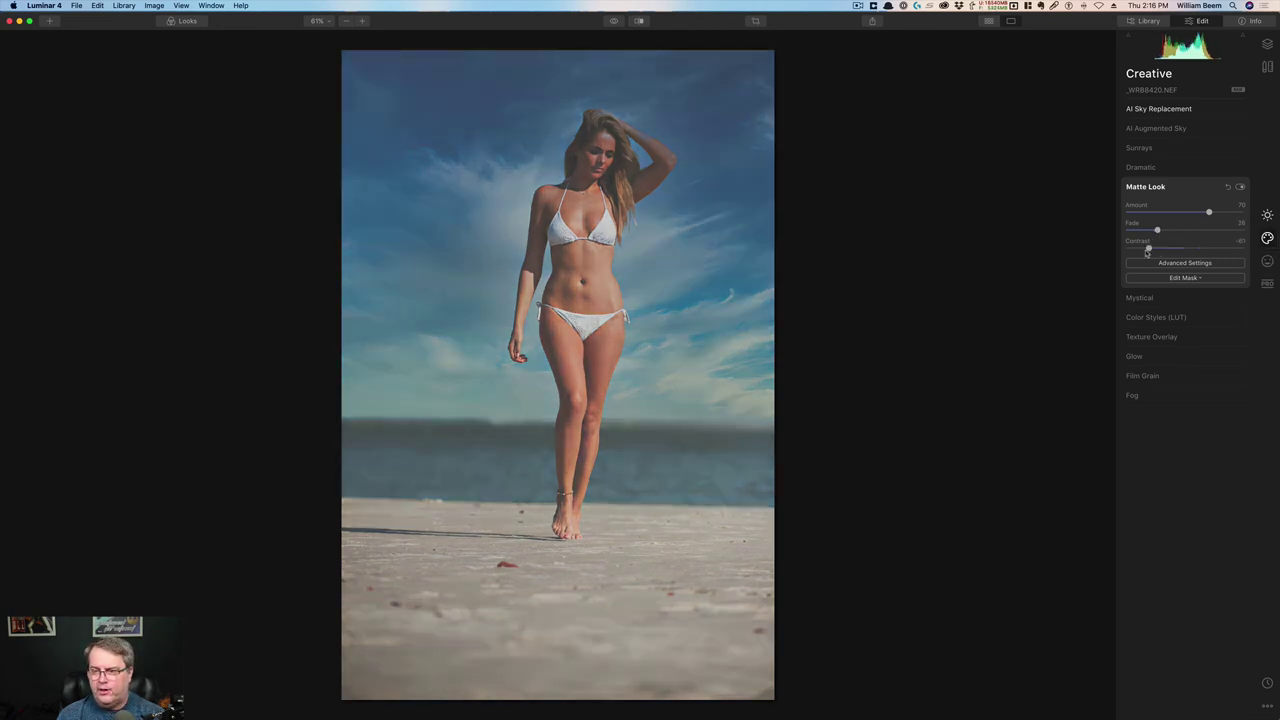
click(1216, 249)
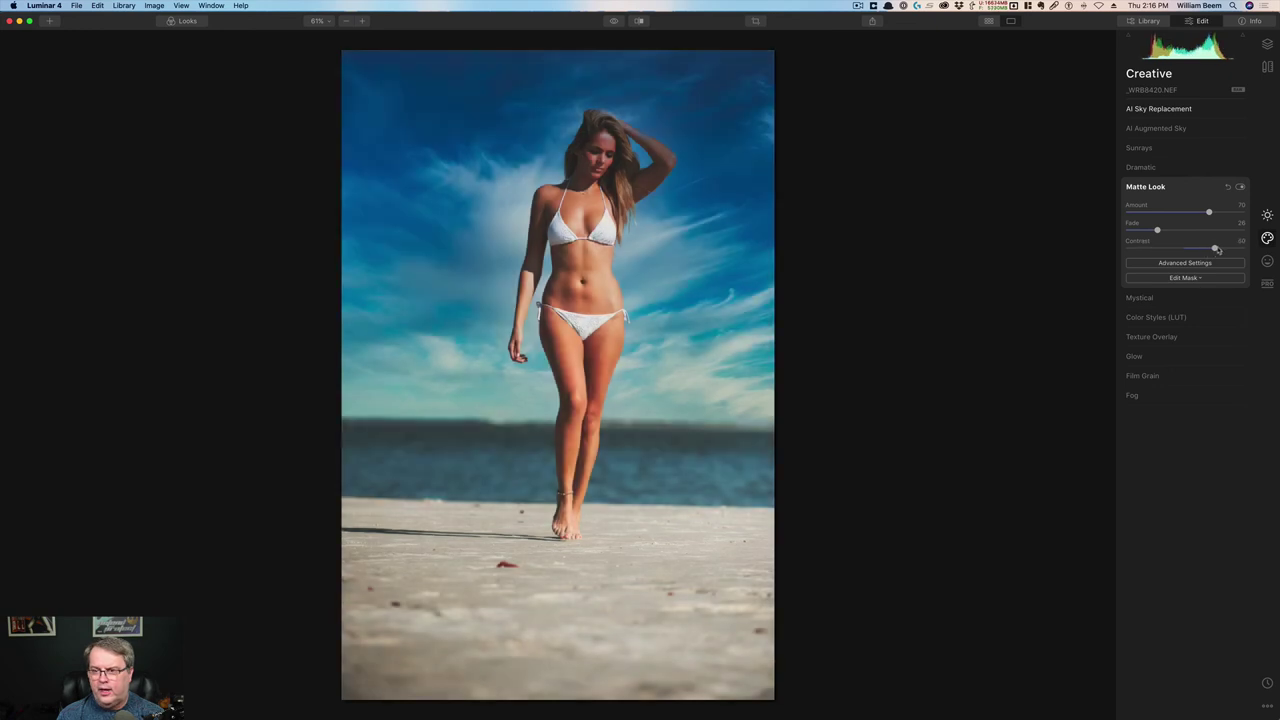
drag(1209, 212, 1148, 218)
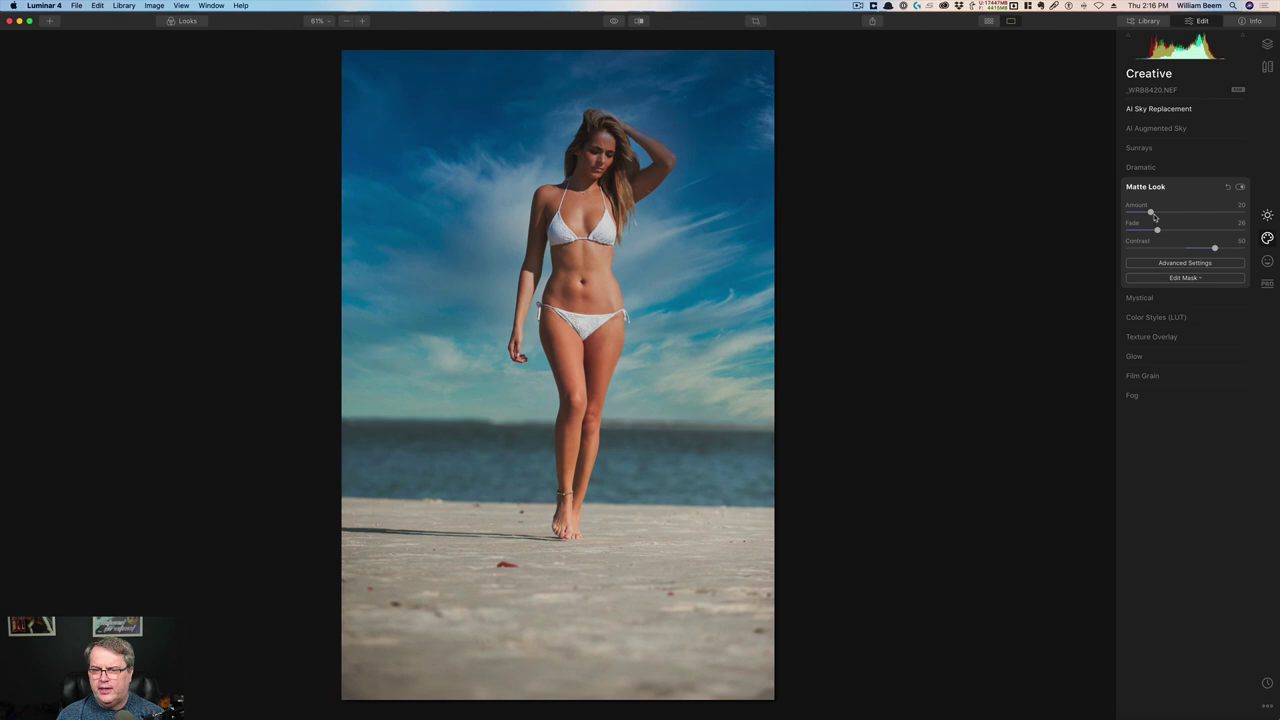
drag(1214, 249, 1193, 249)
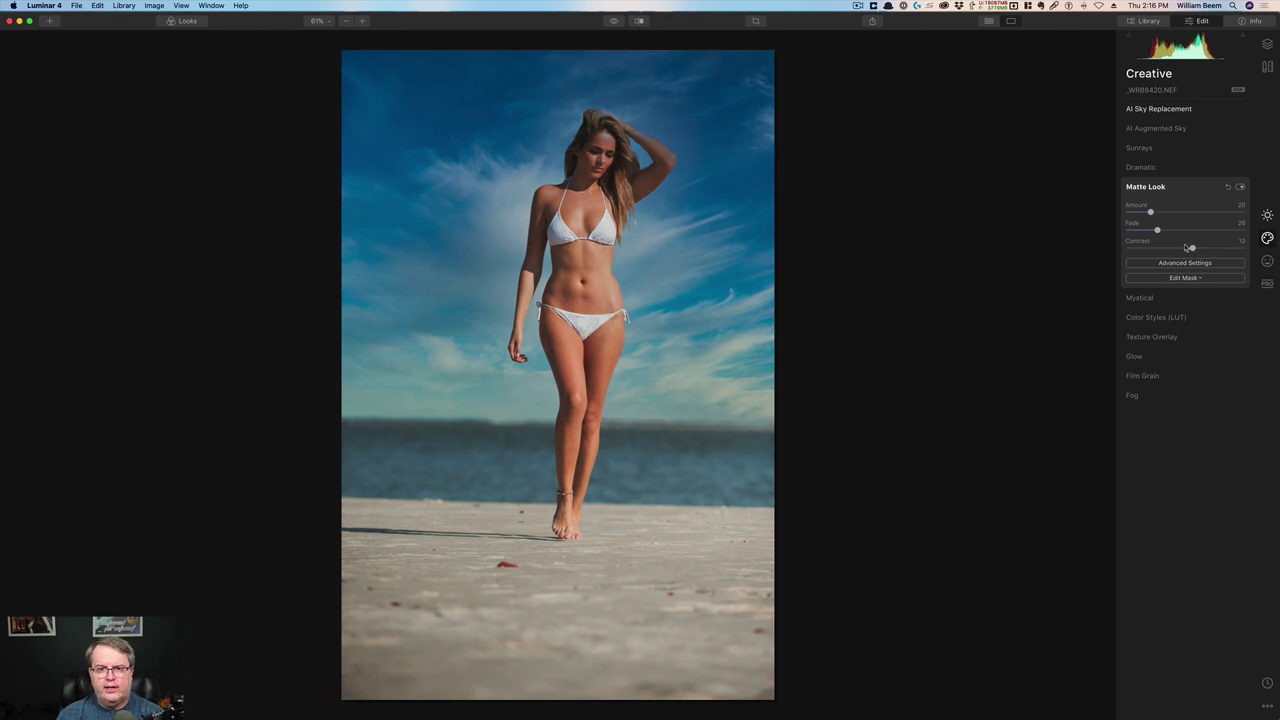
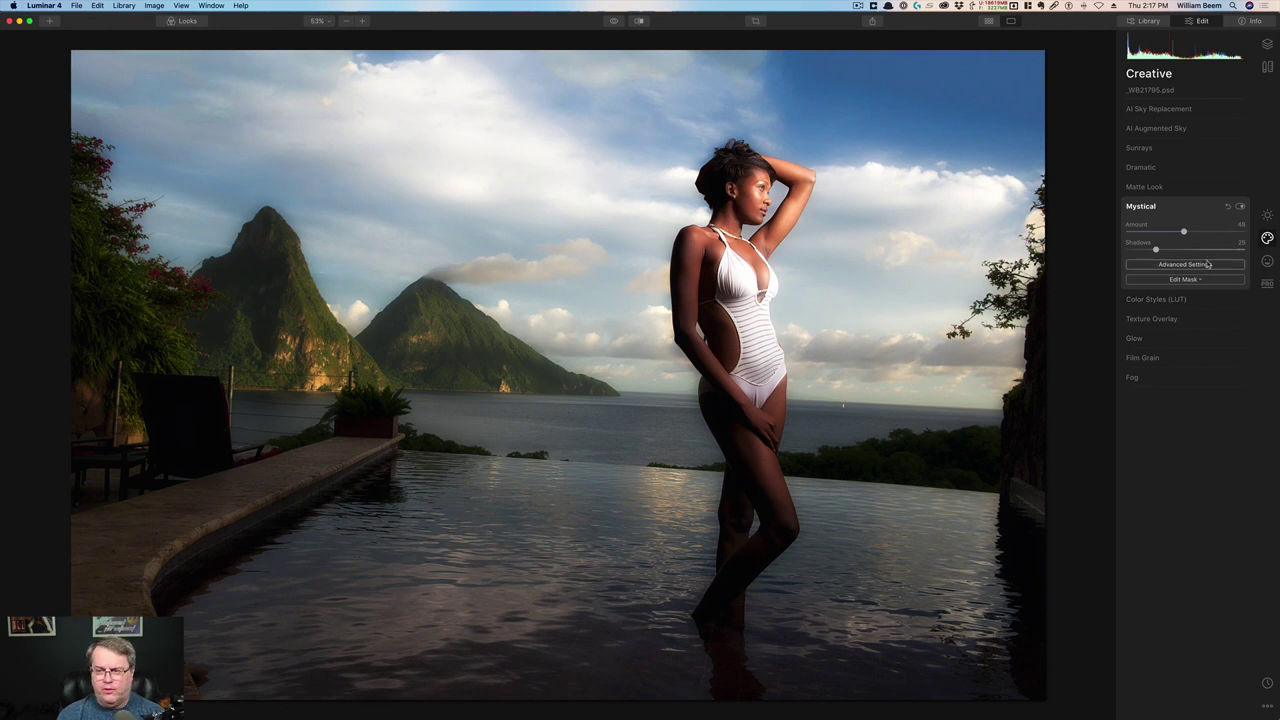
Step: Brush a mask over the model's face and body for the Mystical effect, painting at size 100, and raise the effect's Amount
click(1197, 283)
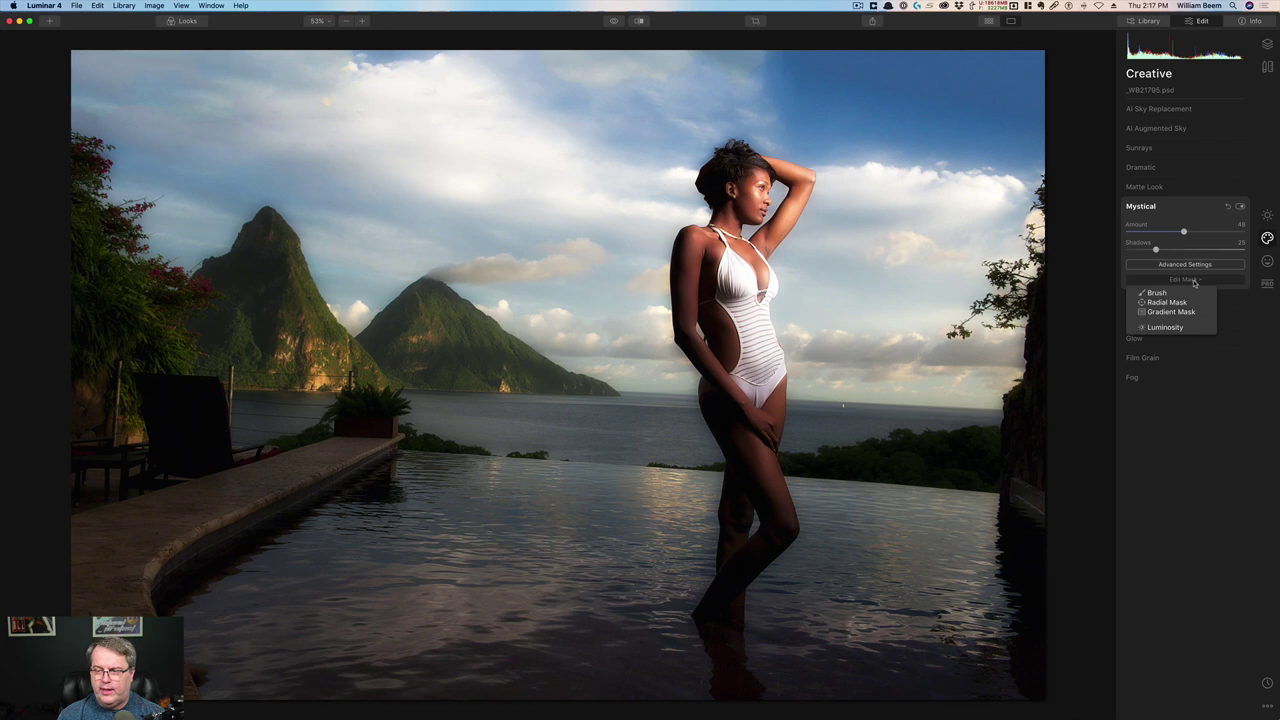
click(1157, 292)
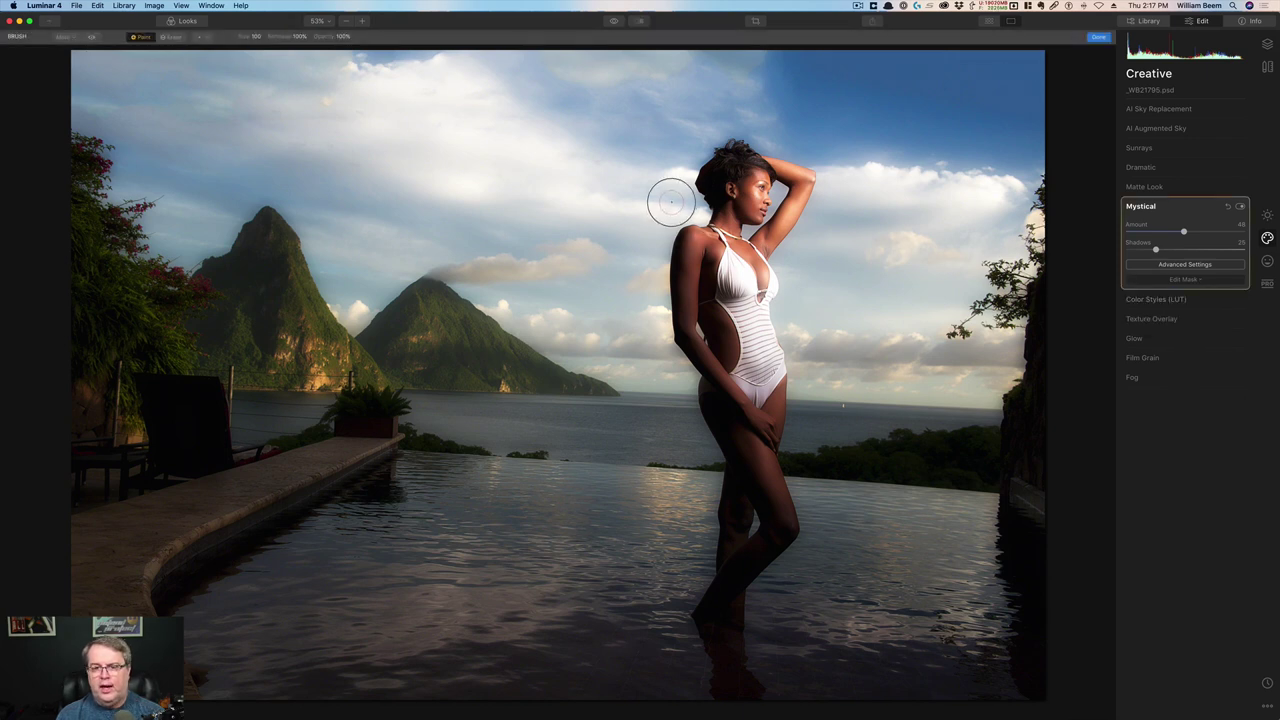
drag(740, 182, 755, 195)
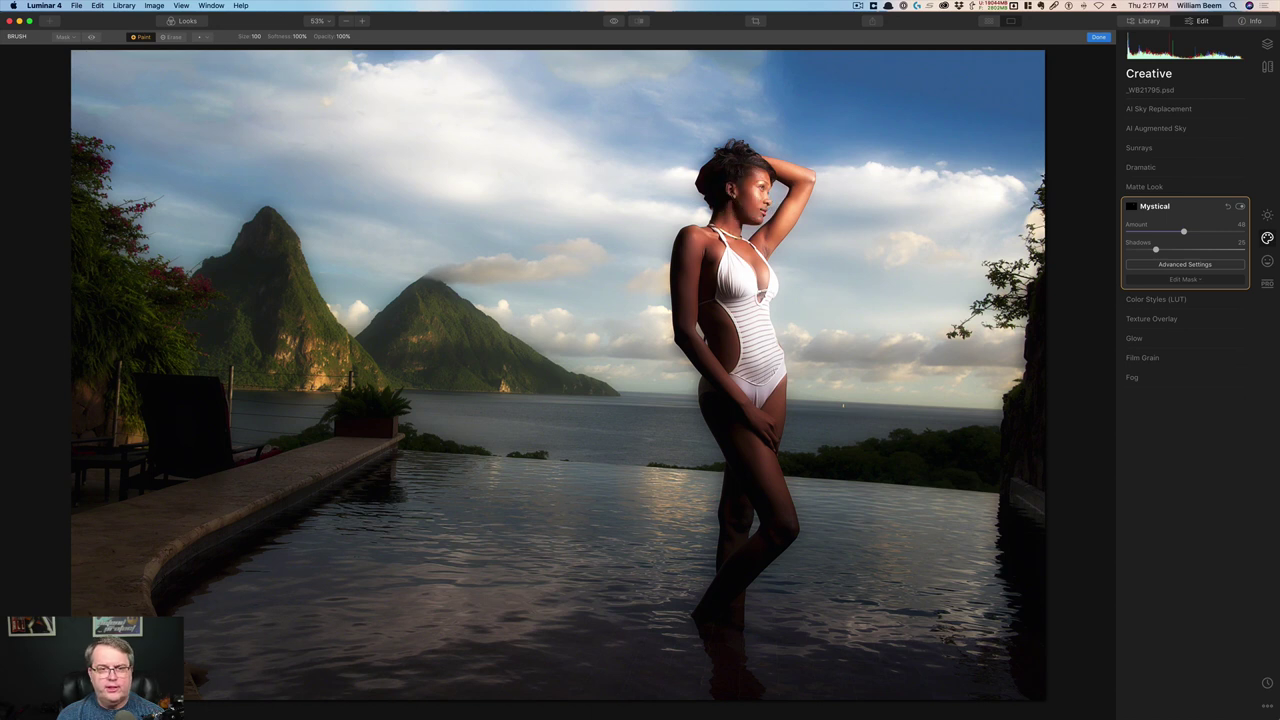
drag(748, 180, 738, 189)
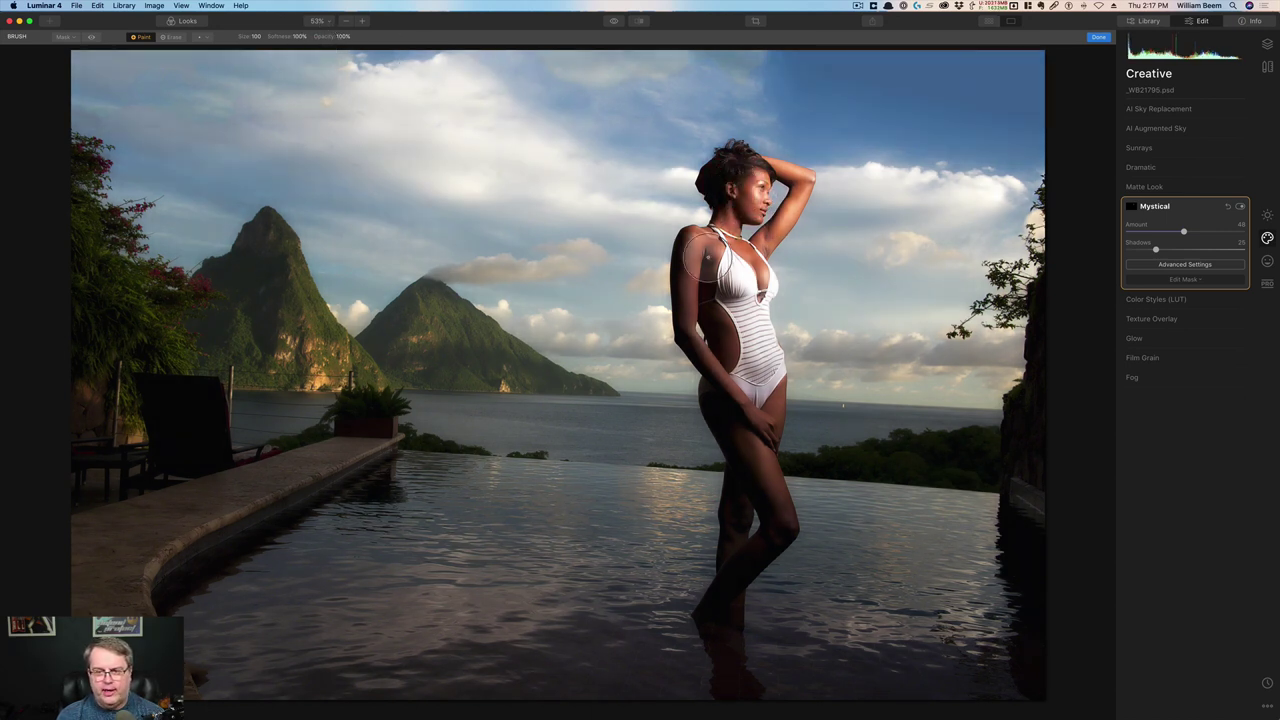
mouse_move(722, 334)
mouse_down()
mouse_move(750, 390)
mouse_move(757, 333)
mouse_move(740, 270)
mouse_up()
drag(748, 395, 750, 405)
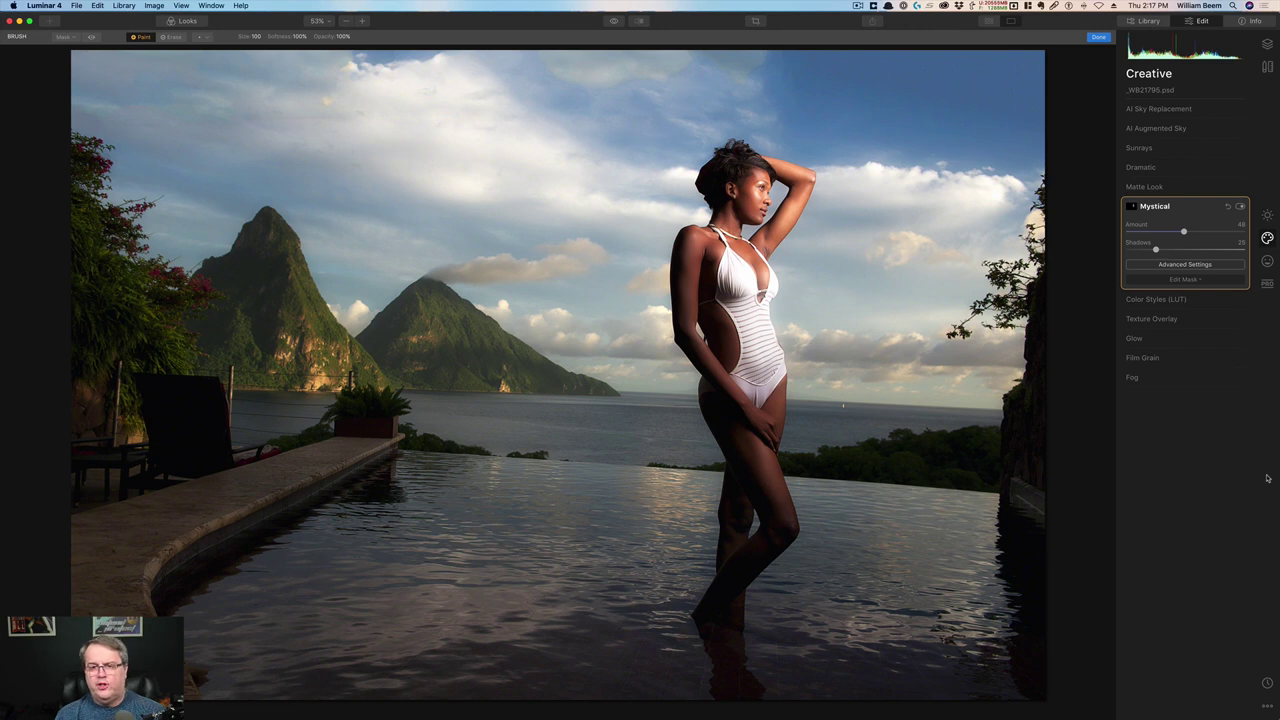
drag(1184, 231, 1204, 233)
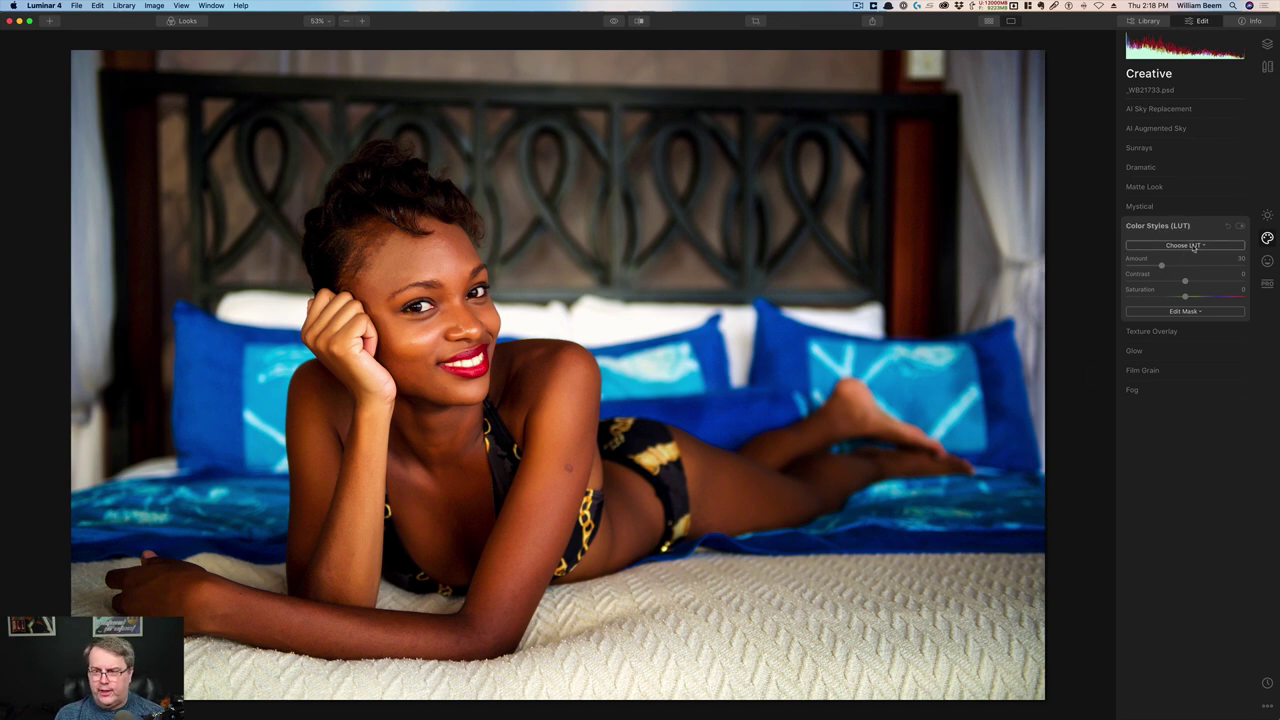
Step: Apply the Venus portrait-toning LUT to the bedroom photo with Color Styles
click(1193, 246)
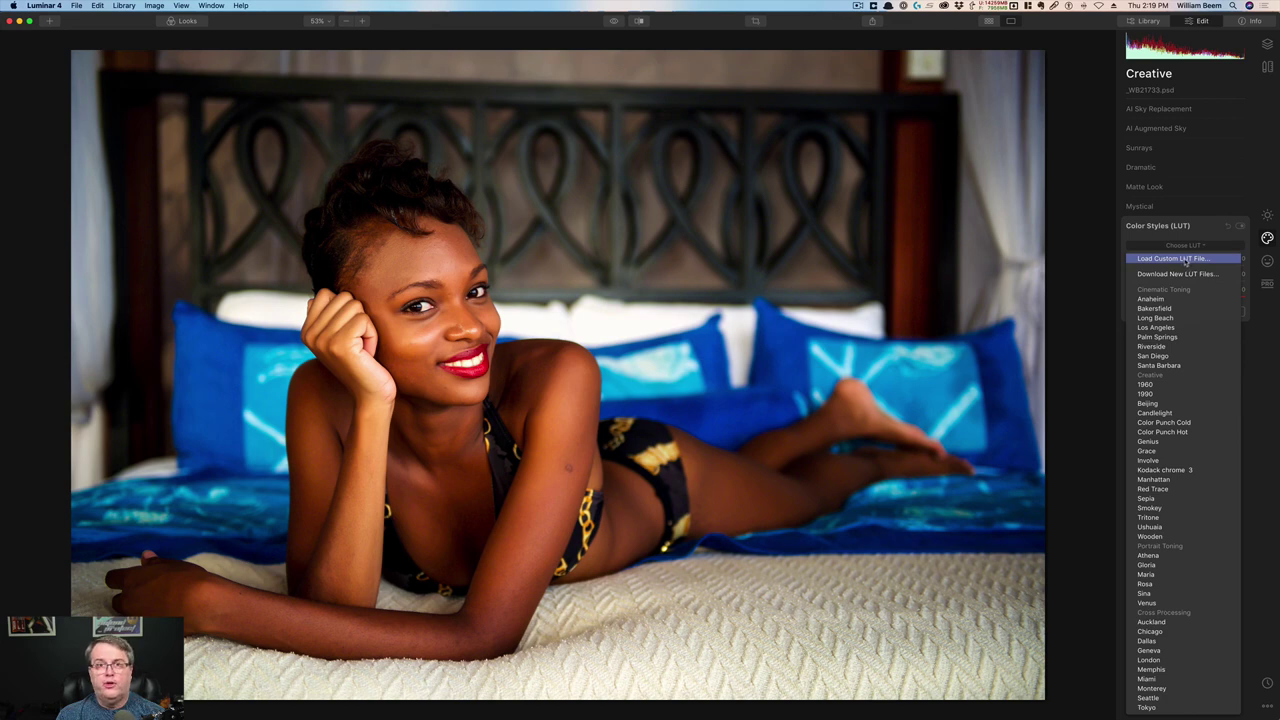
click(1189, 265)
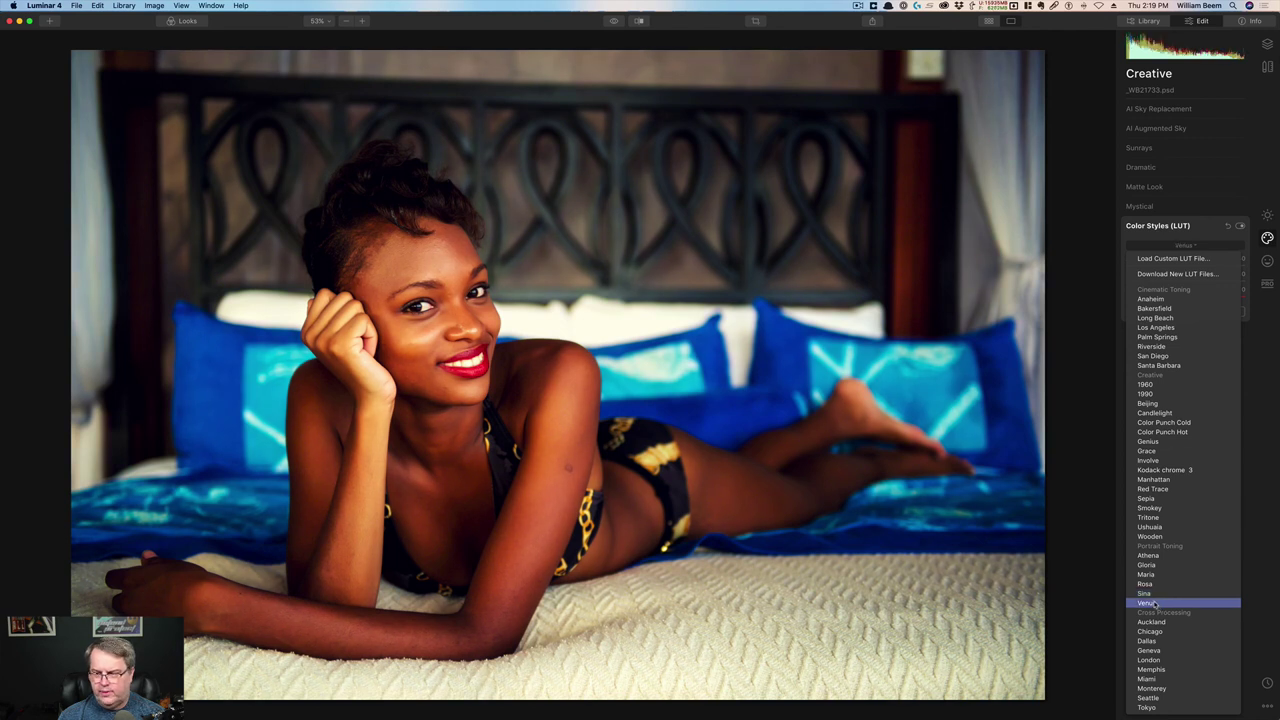
click(1153, 604)
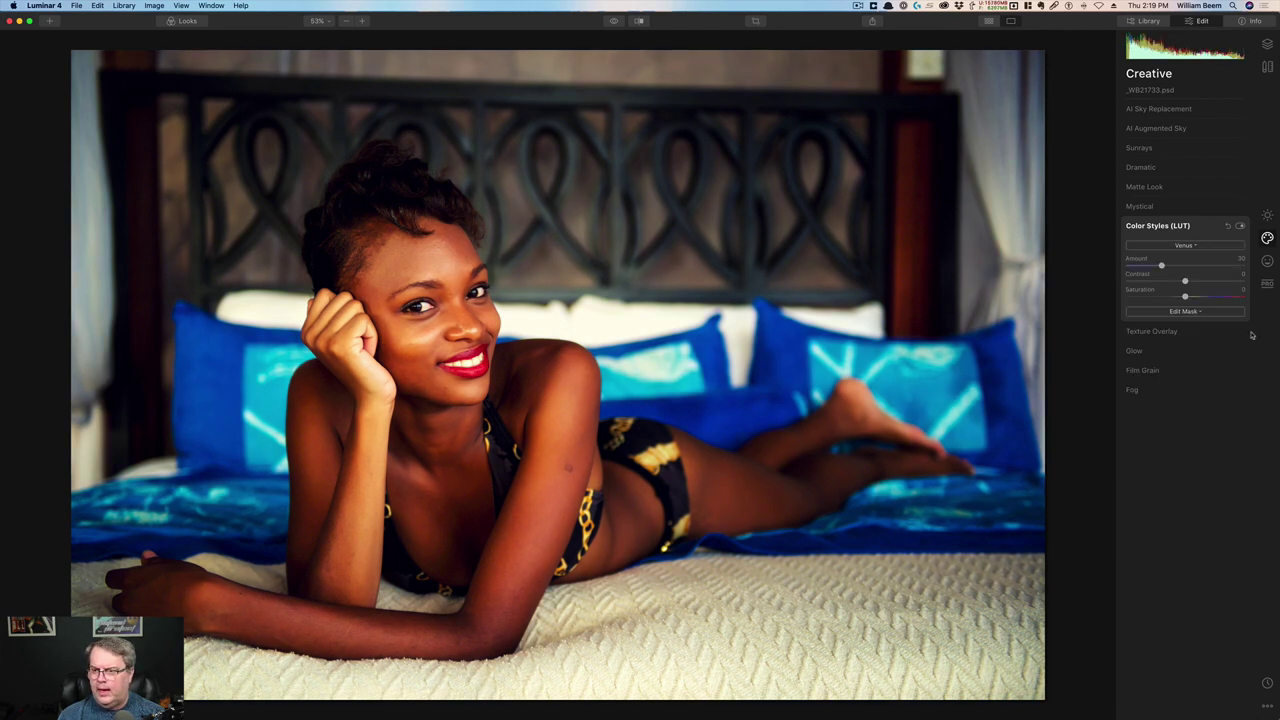
Step: Try the Venus LUT at an Amount of 100, settle on 29, and adjust its Saturation
drag(1162, 266, 1248, 267)
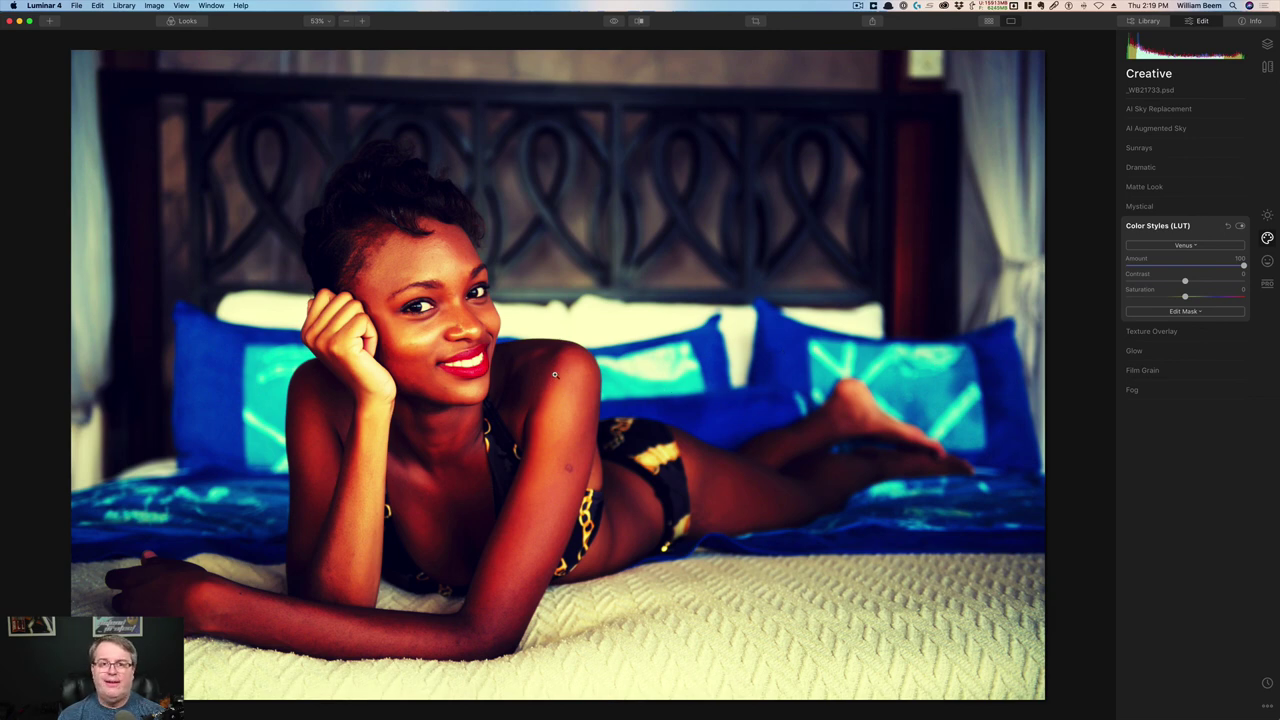
click(1167, 268)
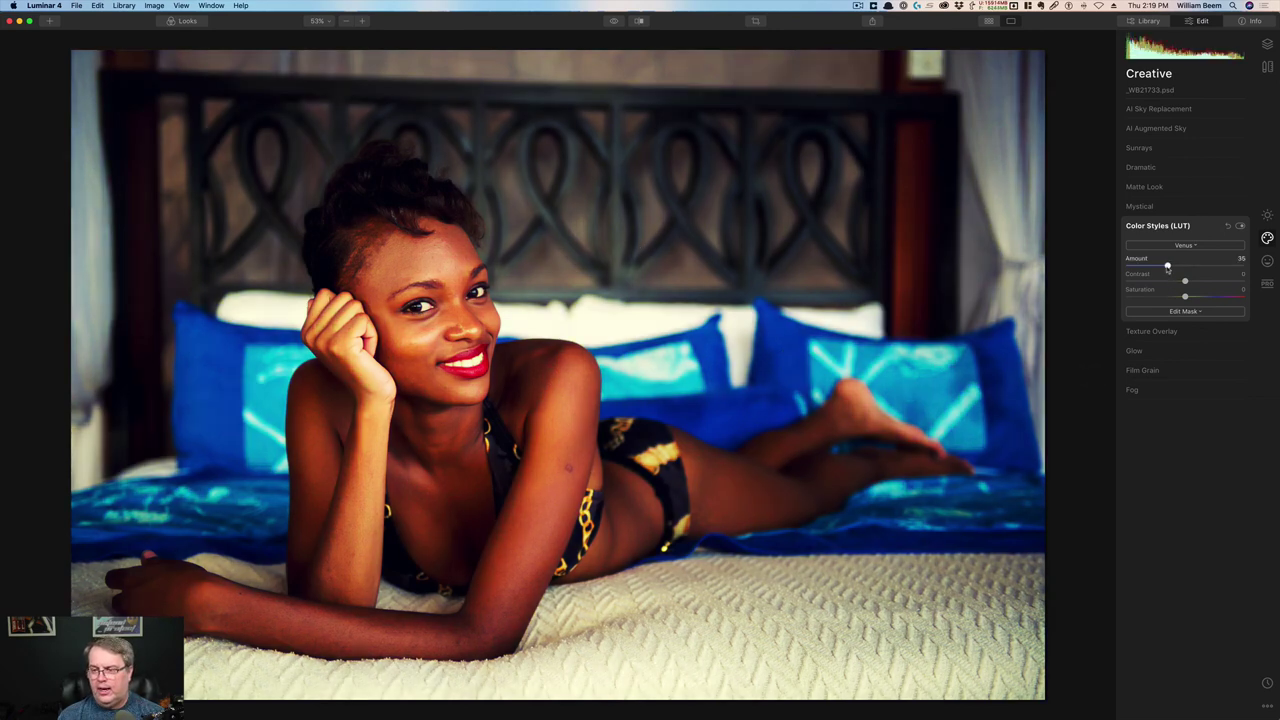
drag(1167, 268, 1161, 272)
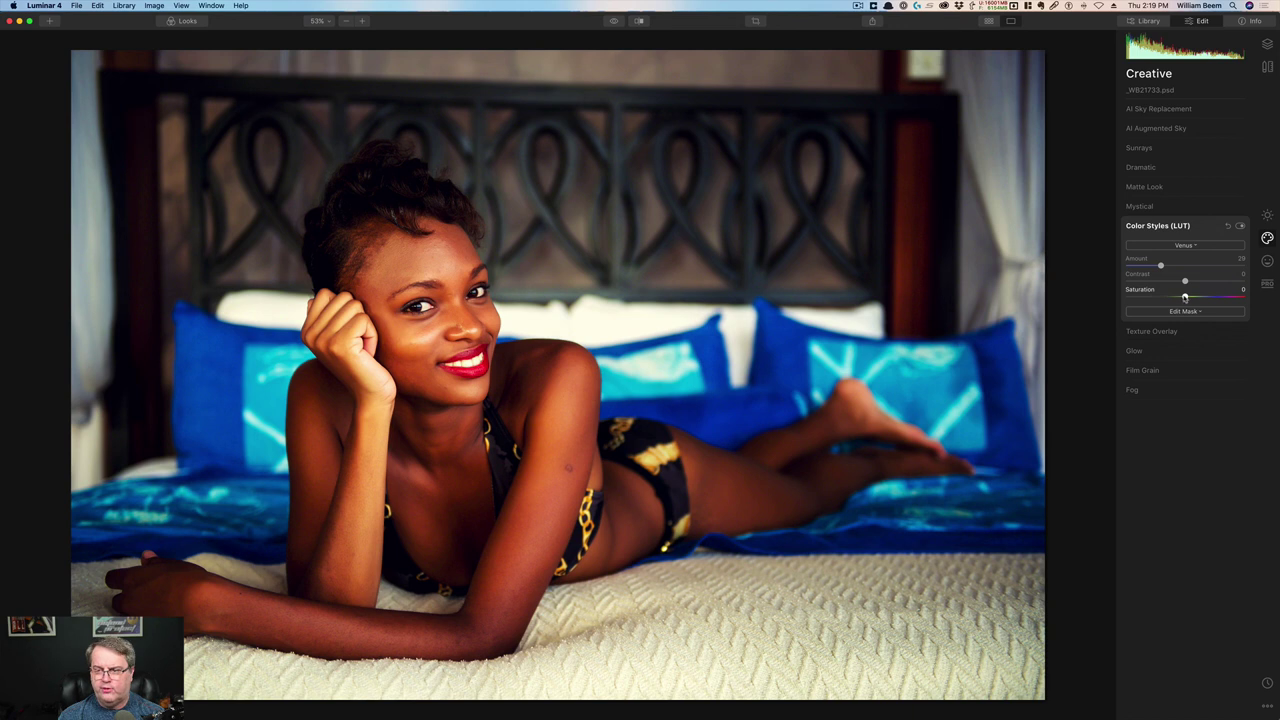
mouse_move(1185, 297)
mouse_down()
mouse_move(1167, 298)
mouse_move(1212, 298)
mouse_move(1160, 299)
mouse_move(1173, 282)
mouse_move(1156, 282)
mouse_move(1215, 283)
mouse_move(1163, 283)
mouse_move(1201, 282)
mouse_up()
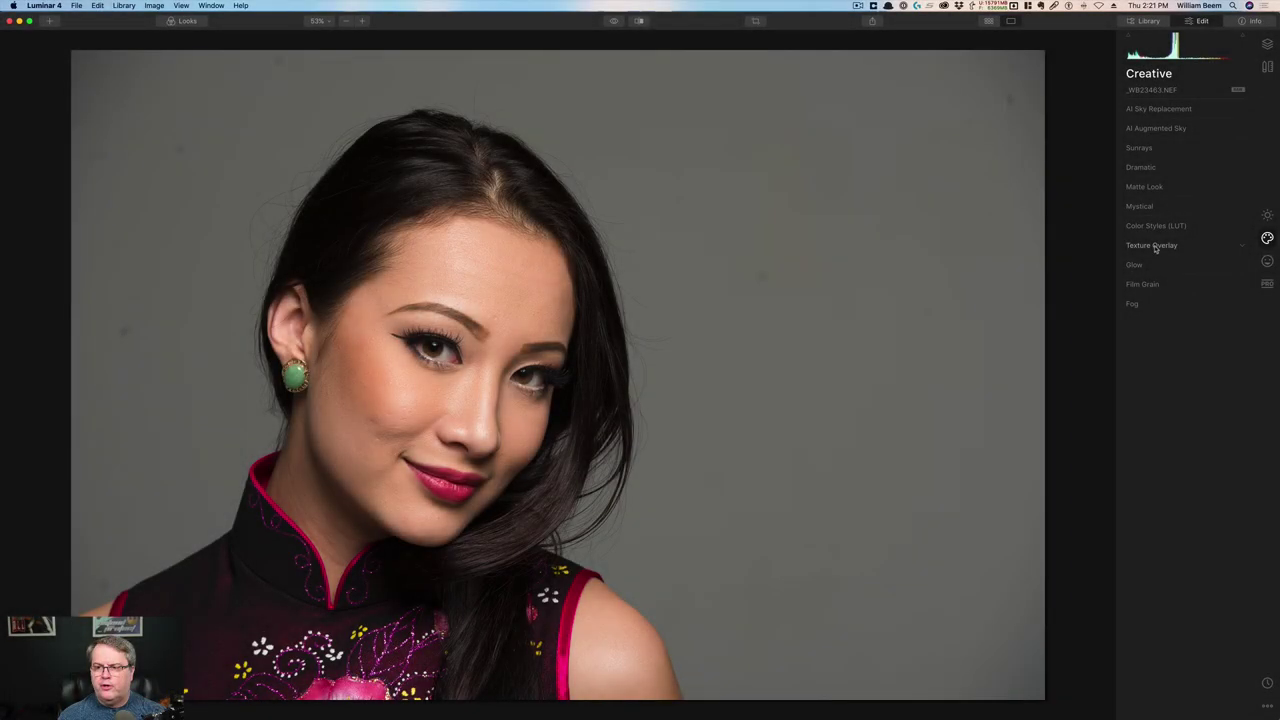
Step: Load grunge-52.jpg from the Serge Textures folder as a Texture Overlay on the studio portrait
click(1159, 248)
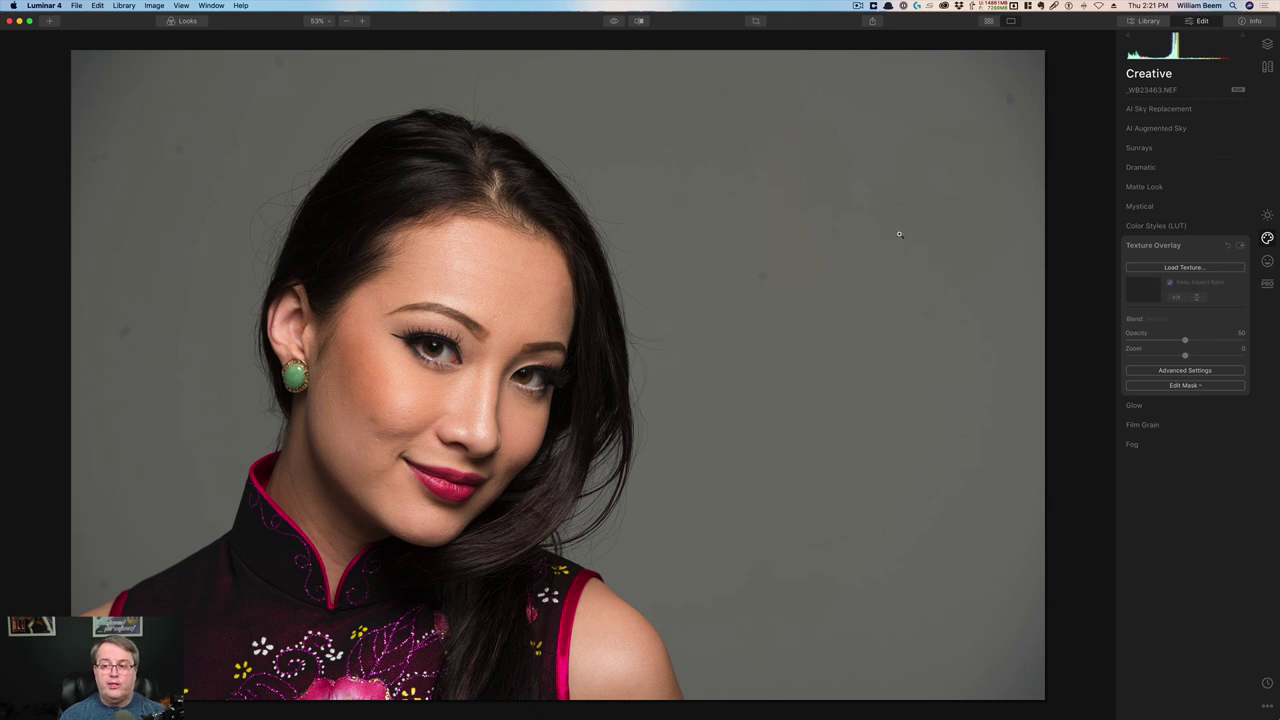
click(1193, 268)
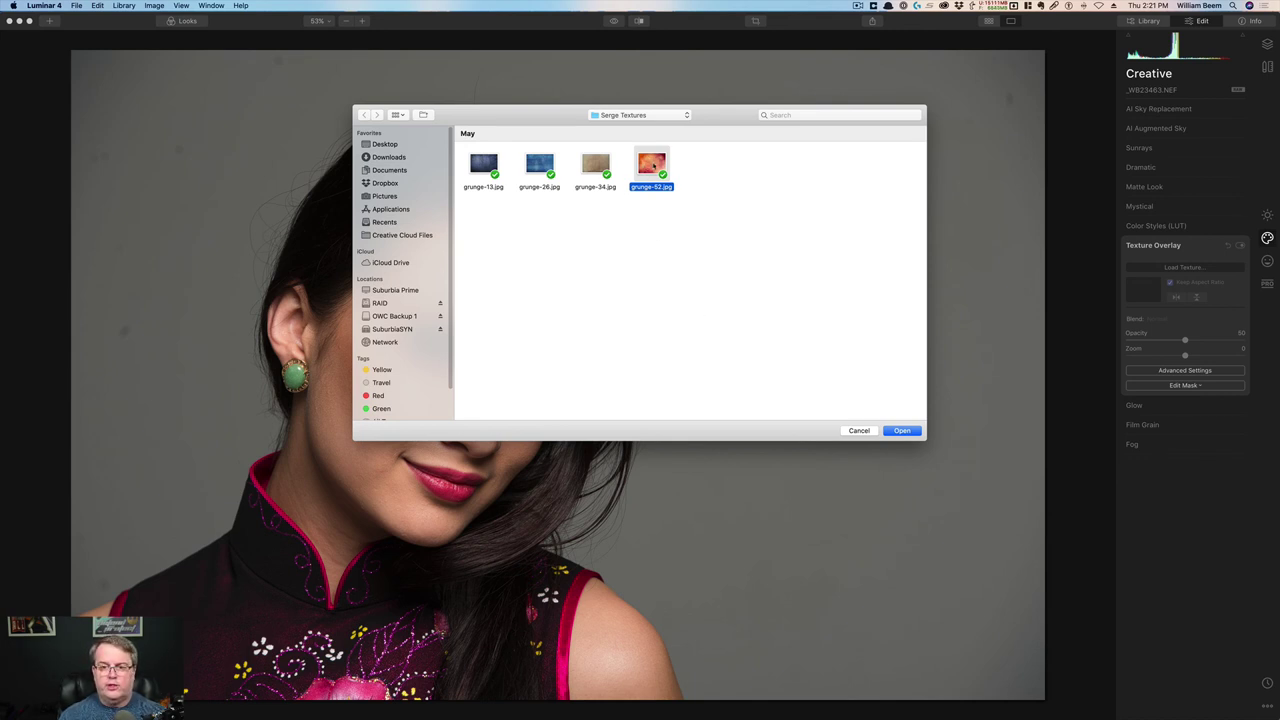
click(902, 430)
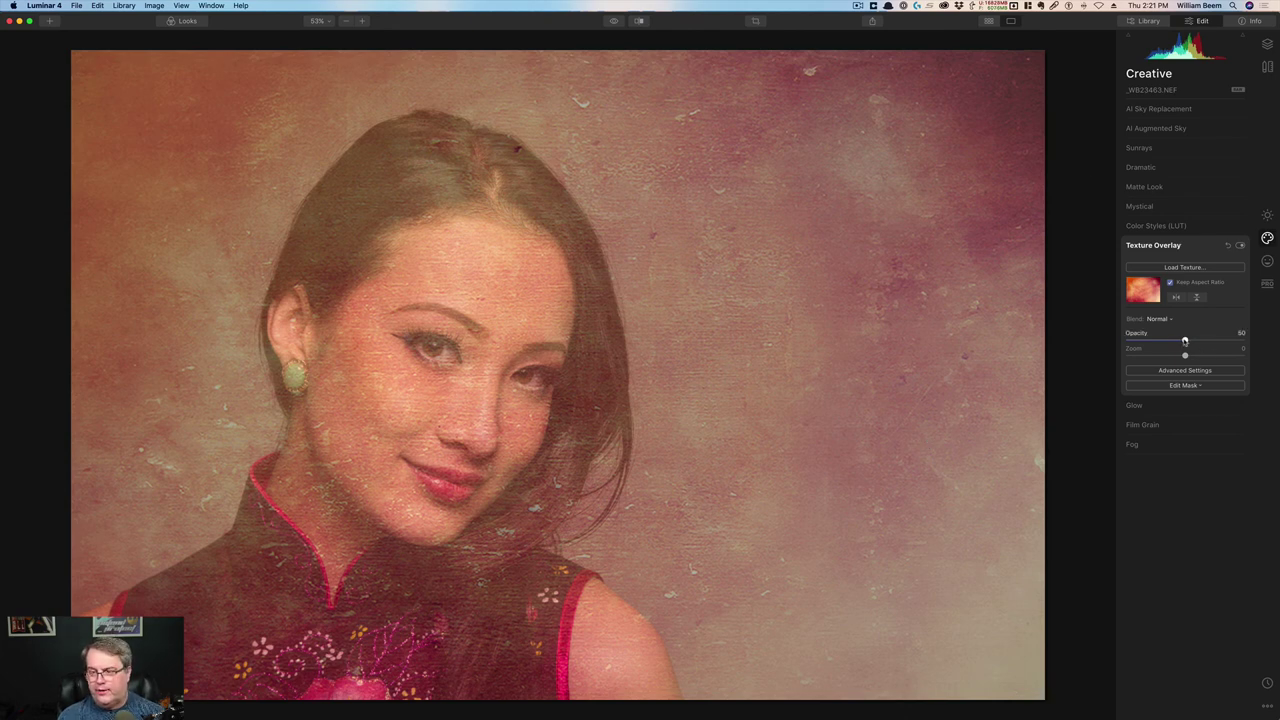
Step: Try a higher Opacity and the Darken blend mode on the texture, returning to Opacity 50 and Normal blending
drag(1185, 342, 1248, 342)
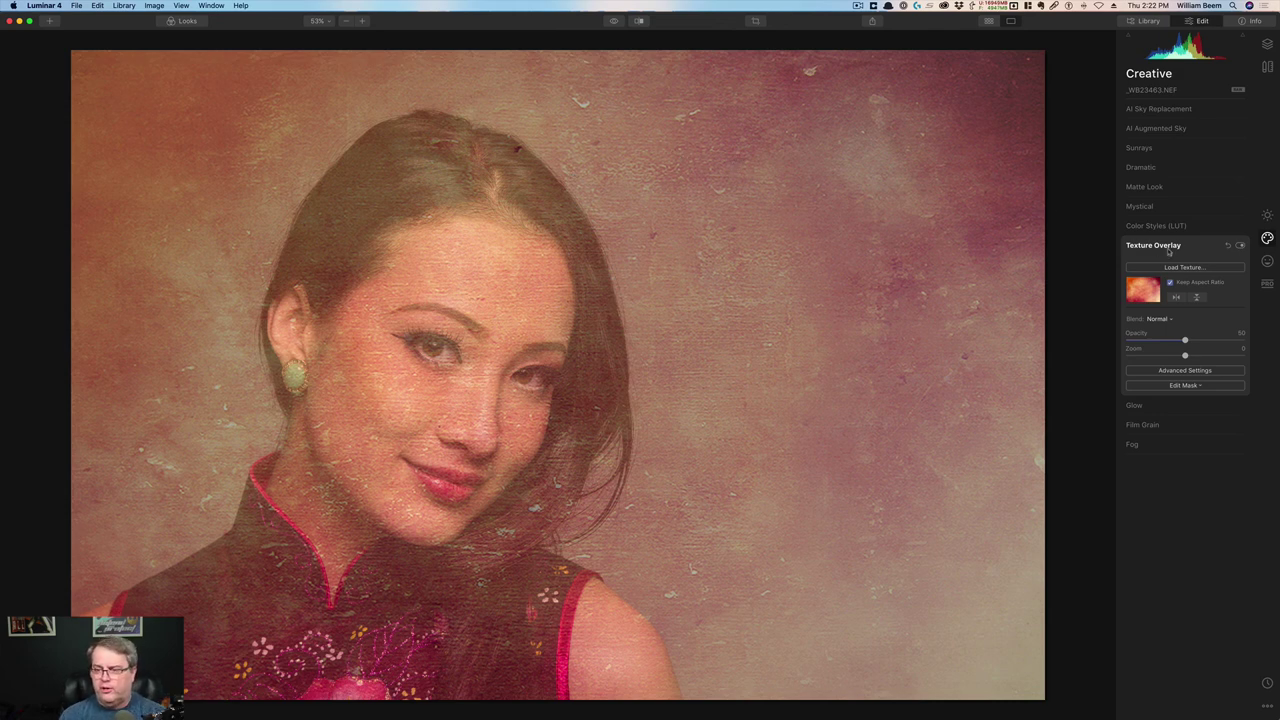
click(1160, 318)
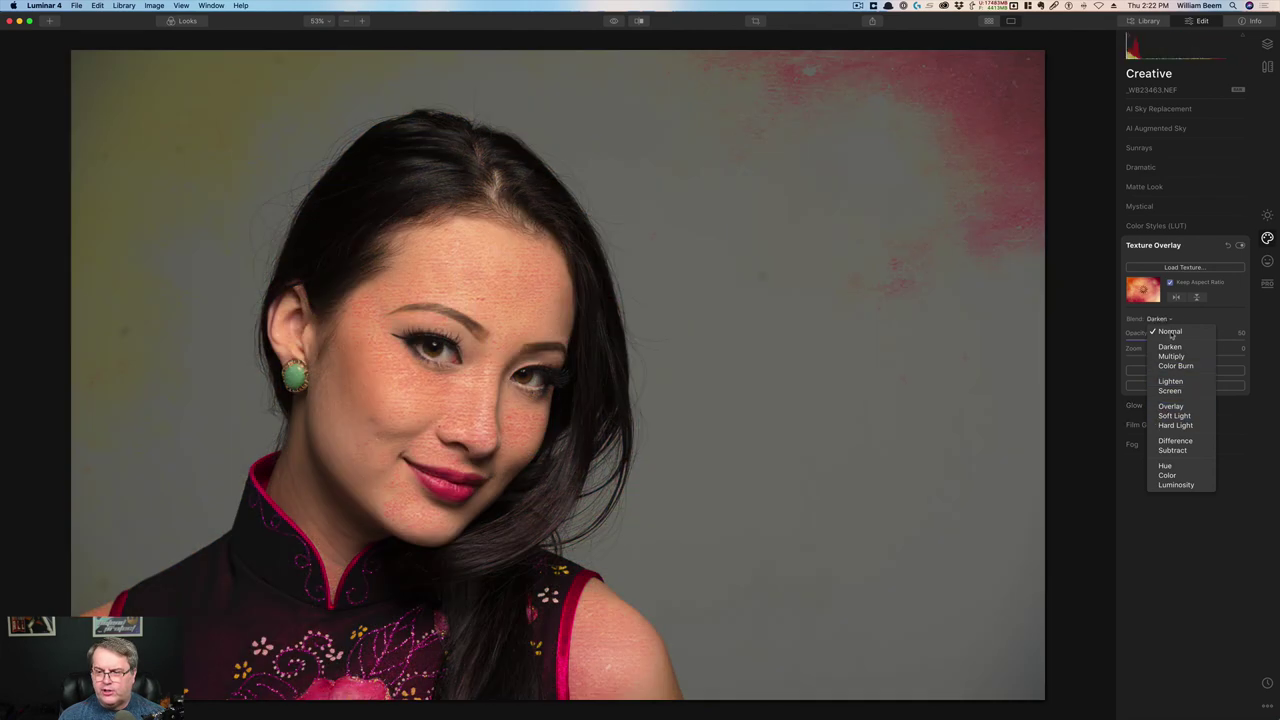
click(1170, 331)
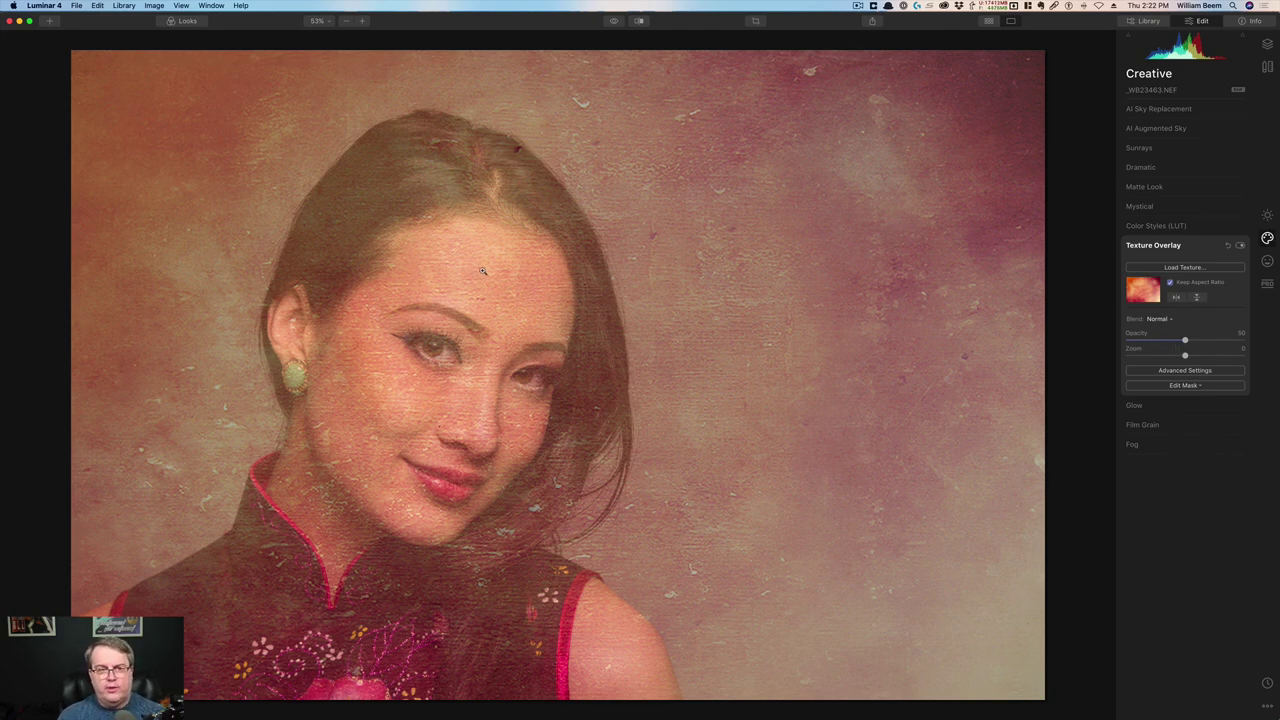
Step: Start a brush mask on the Texture Overlay in Erase mode and erase a first strip over the hair and forehead
click(1190, 389)
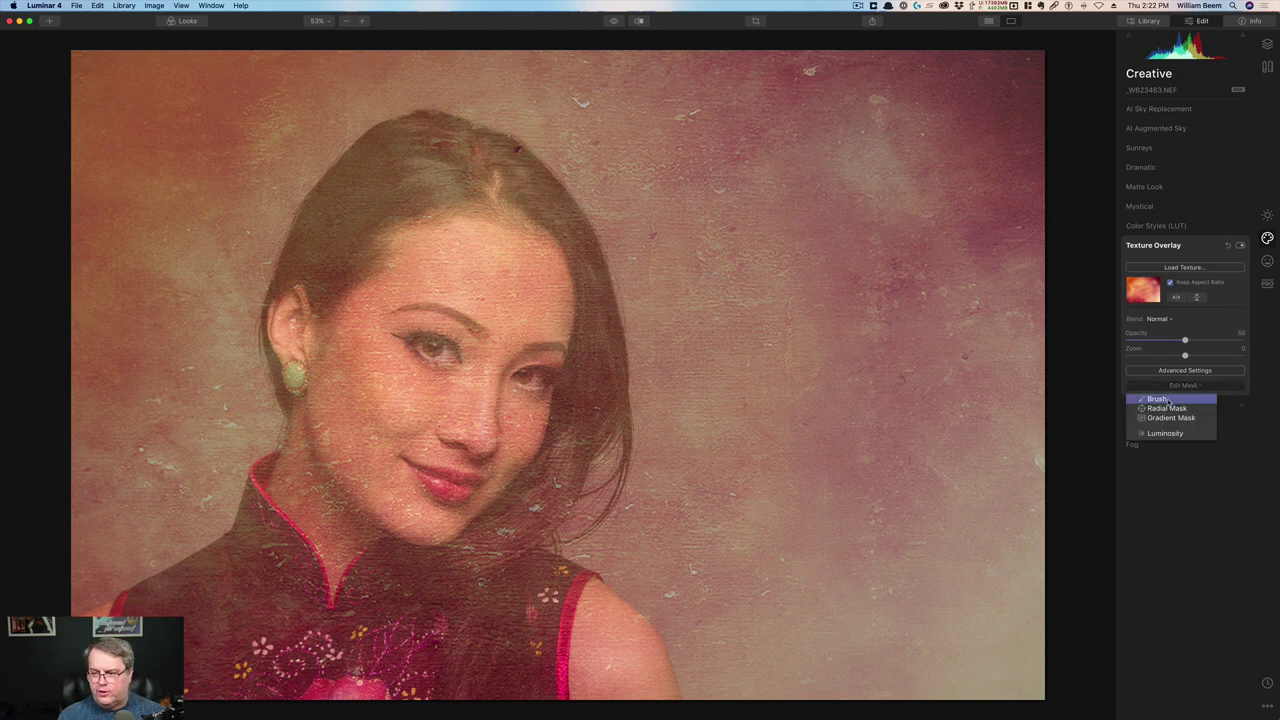
click(1168, 401)
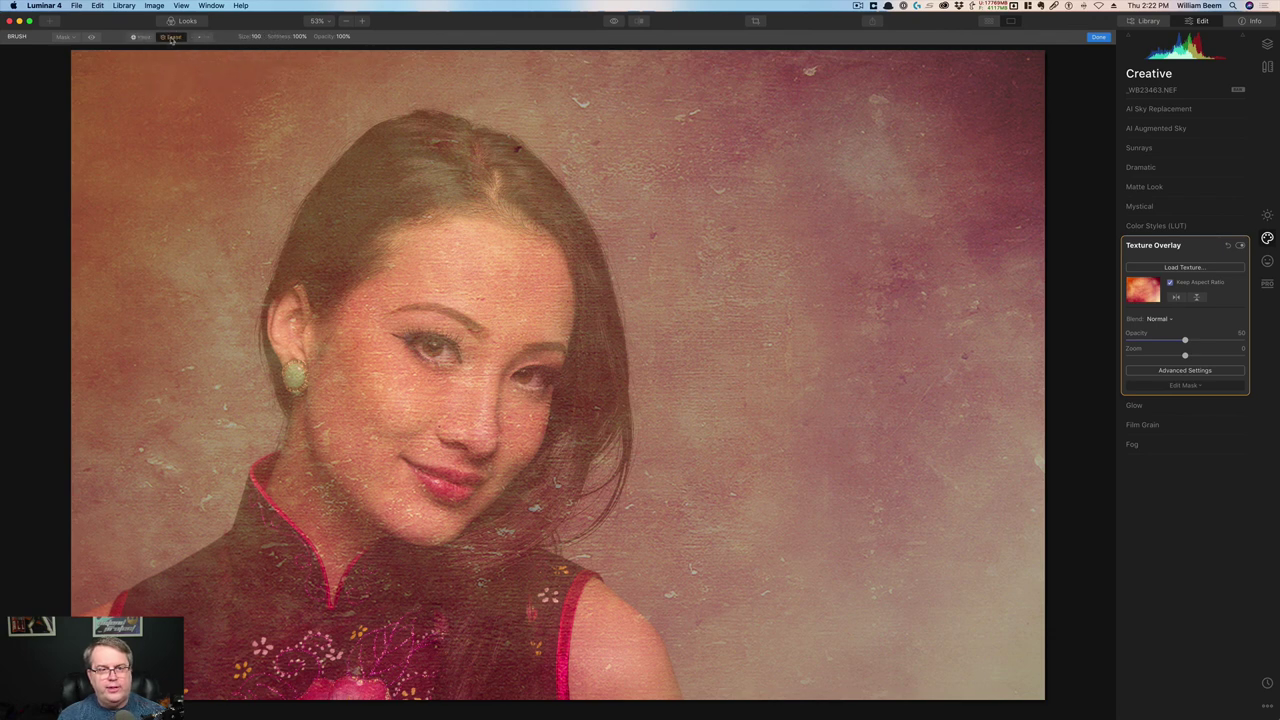
click(172, 37)
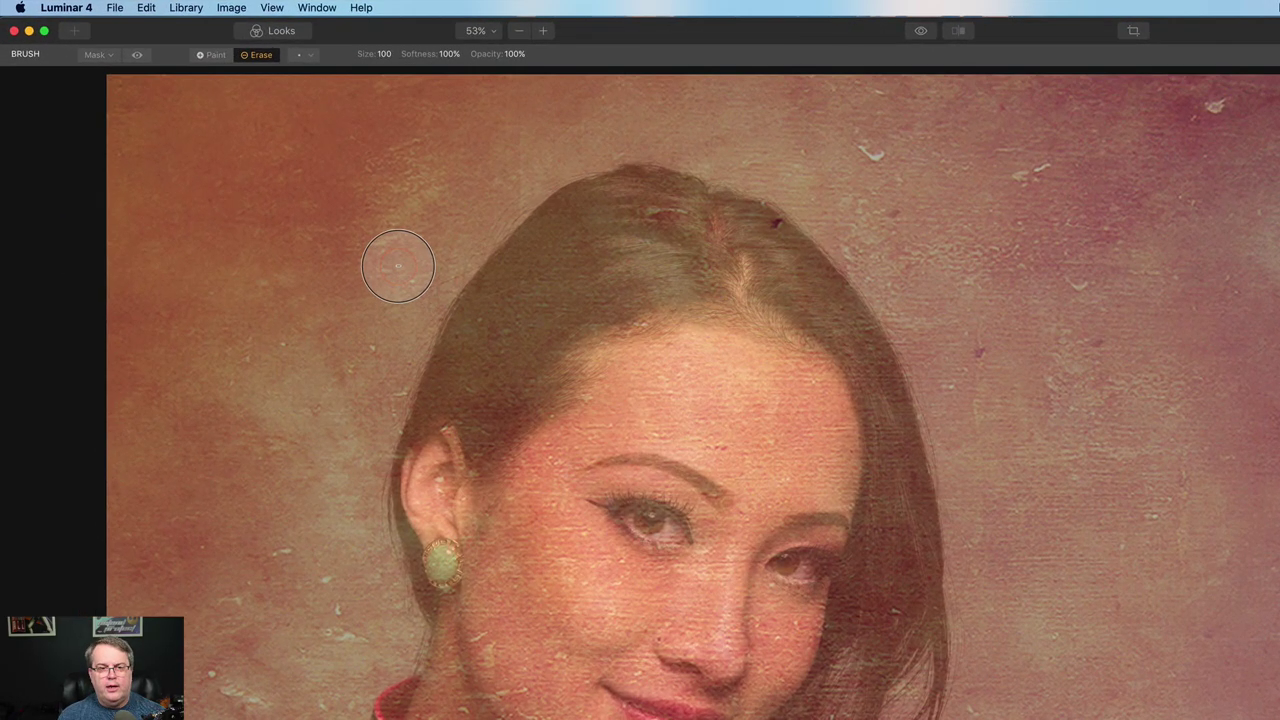
key(x)
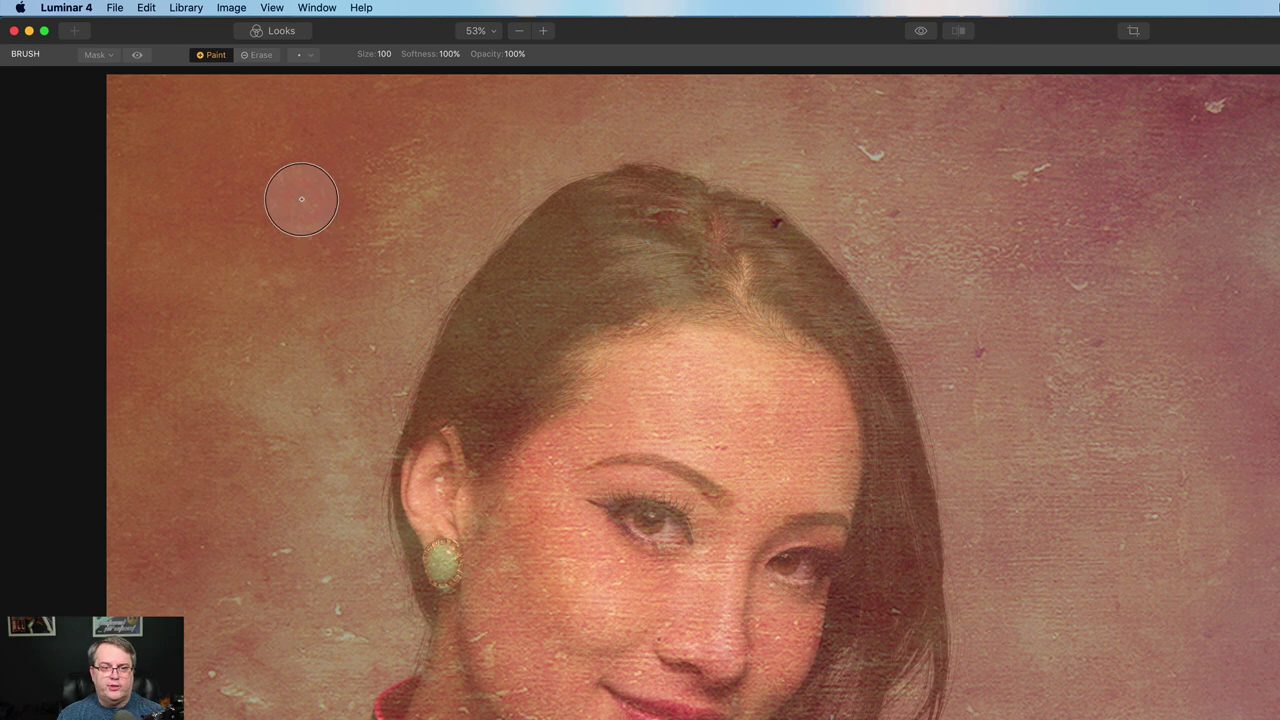
key(x)
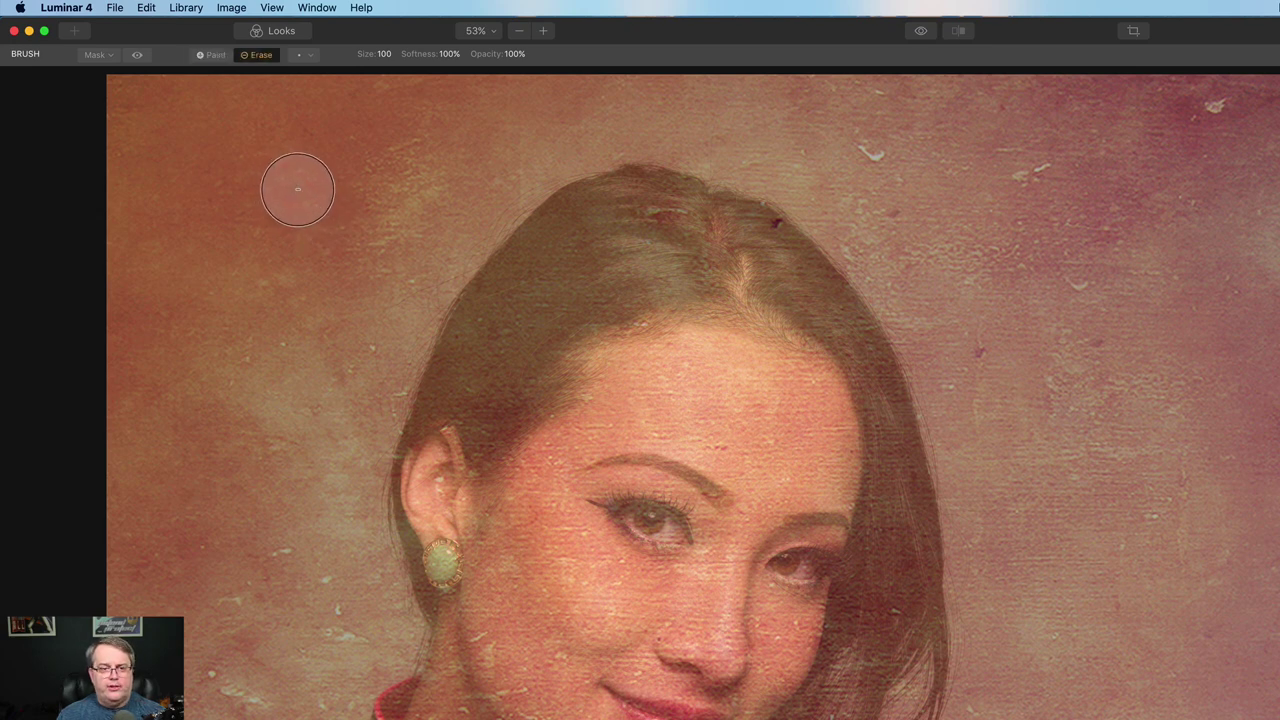
mouse_move(590, 240)
mouse_down()
mouse_move(639, 429)
mouse_move(620, 407)
mouse_up()
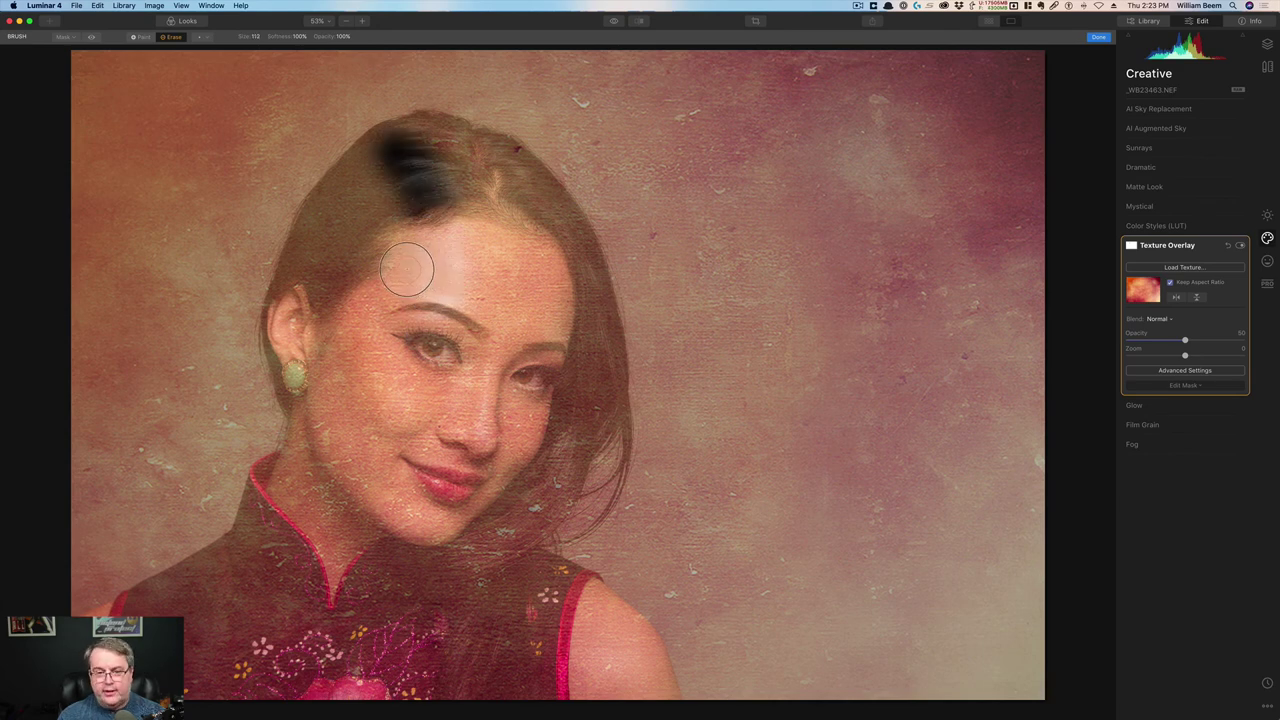
Step: Enlarge the erase brush to 184 and remove the texture from the model's face, hair, ear, neck, dress and shoulder
key(bracketright)
key(bracketright)
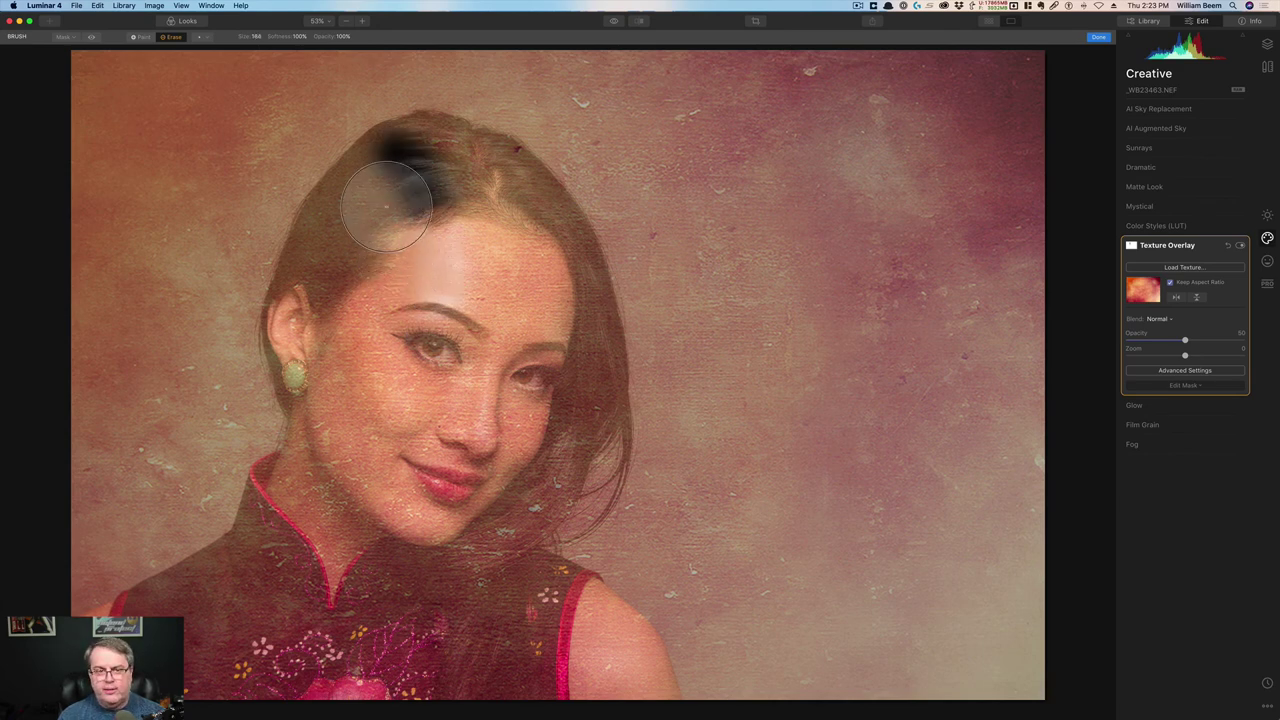
mouse_move(386, 200)
mouse_down()
mouse_move(366, 290)
mouse_move(365, 250)
mouse_move(384, 226)
mouse_move(425, 222)
mouse_move(454, 199)
mouse_move(439, 170)
mouse_move(464, 178)
mouse_move(551, 294)
mouse_move(555, 354)
mouse_move(496, 319)
mouse_move(437, 247)
mouse_move(377, 366)
mouse_move(346, 377)
mouse_move(330, 372)
mouse_move(317, 305)
mouse_move(344, 452)
mouse_move(322, 500)
mouse_move(379, 608)
mouse_move(416, 627)
mouse_move(408, 552)
mouse_move(429, 488)
mouse_move(514, 395)
mouse_move(454, 430)
mouse_move(420, 420)
mouse_up()
key(bracketright)
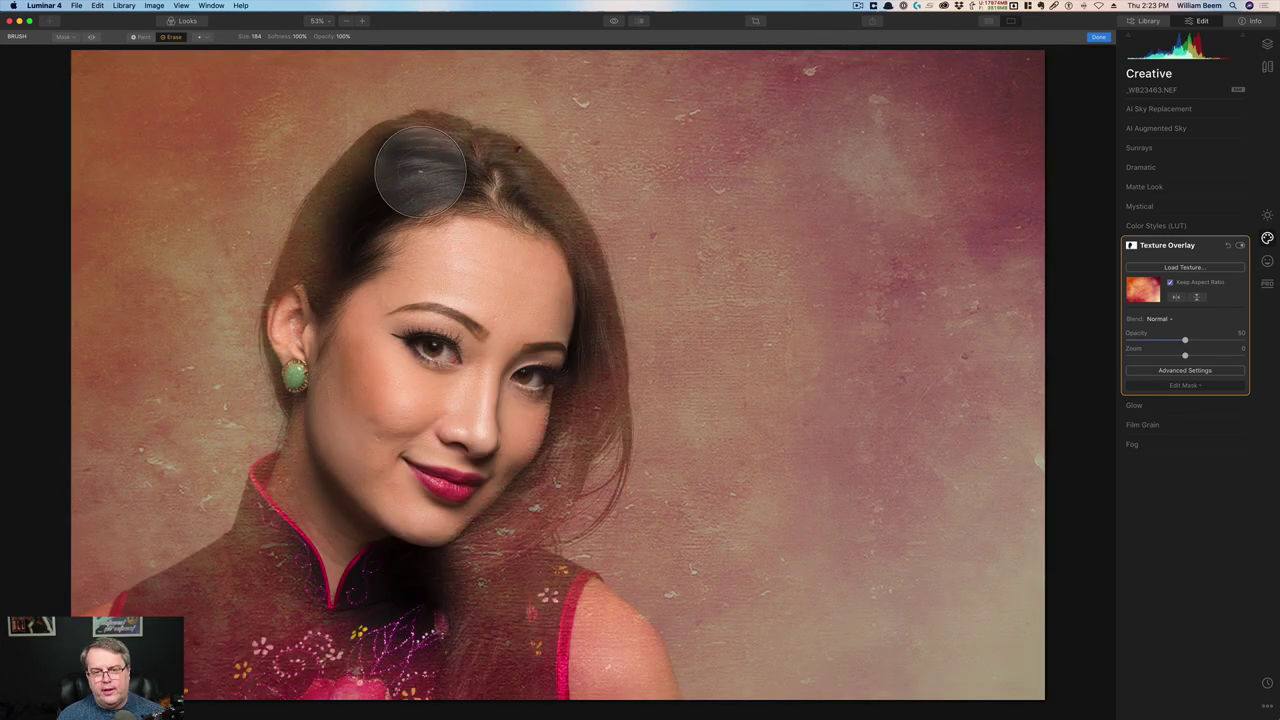
mouse_move(423, 166)
mouse_down()
mouse_move(516, 224)
mouse_move(558, 317)
mouse_move(535, 364)
mouse_move(475, 348)
mouse_move(430, 380)
mouse_up()
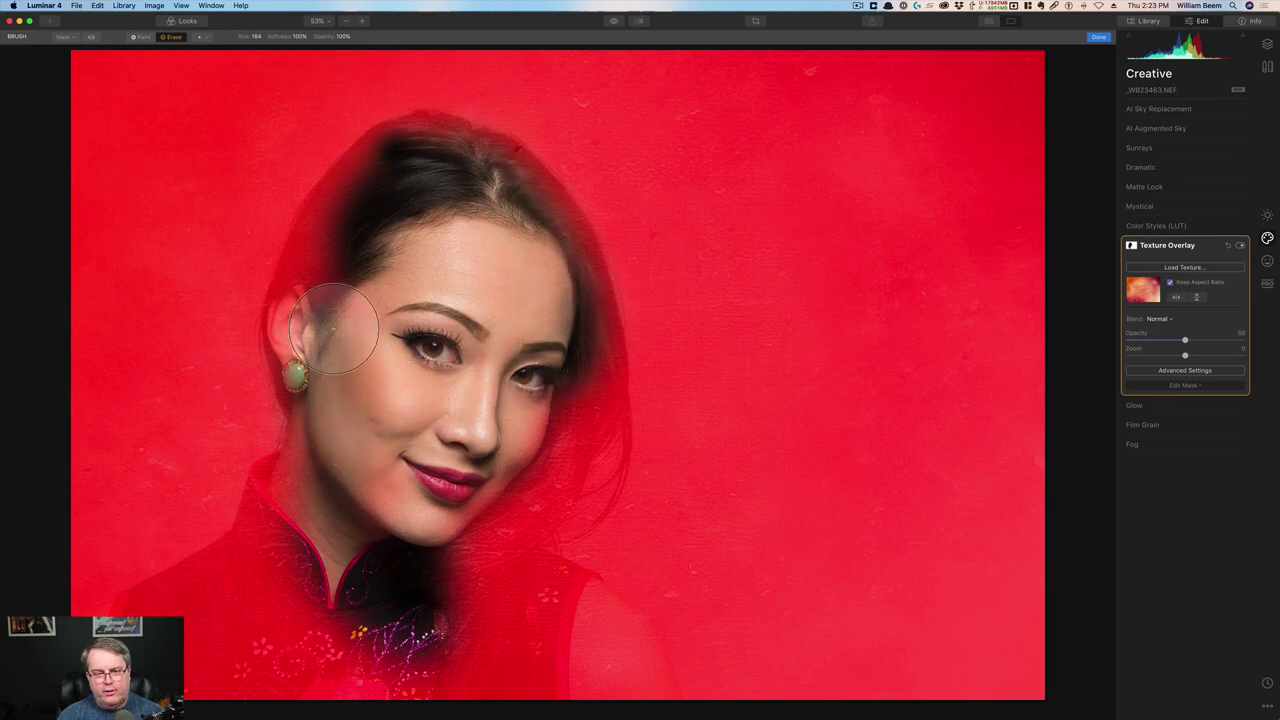
mouse_move(340, 282)
mouse_down()
mouse_move(381, 190)
mouse_move(362, 246)
mouse_move(354, 373)
mouse_move(393, 403)
mouse_up()
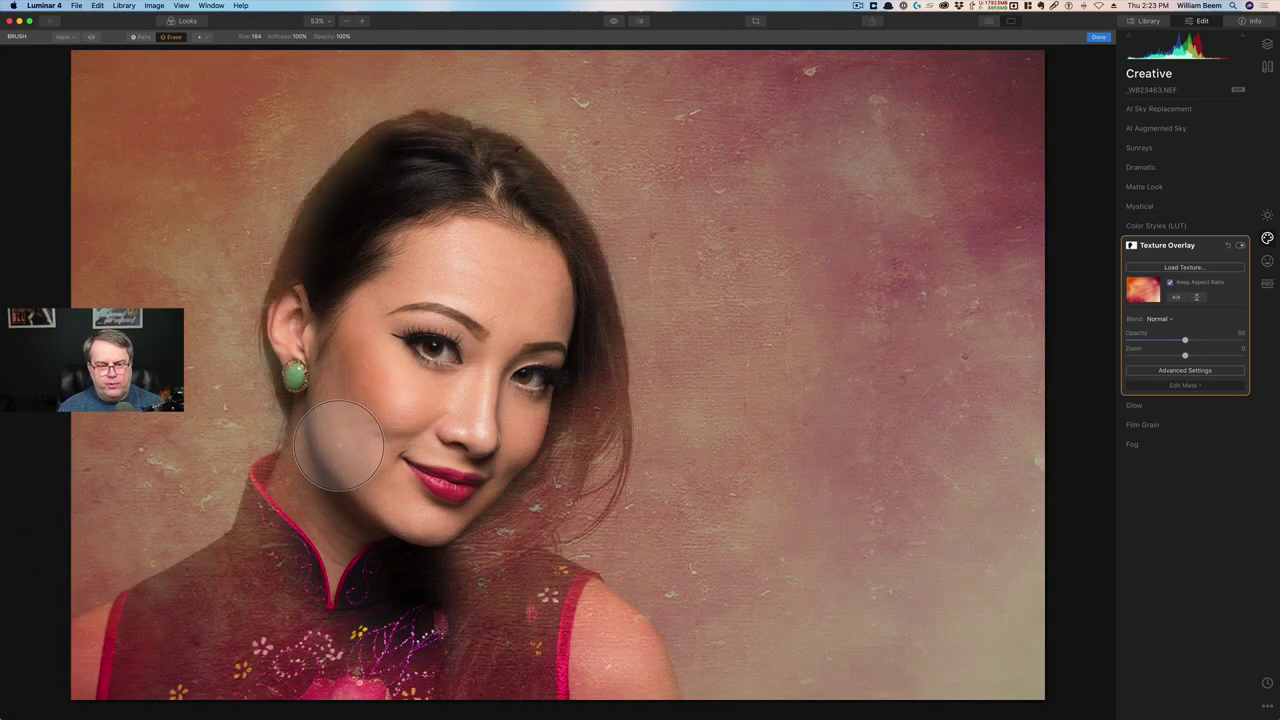
mouse_move(329, 457)
mouse_down()
mouse_move(300, 538)
mouse_move(244, 581)
mouse_move(232, 617)
mouse_move(130, 673)
mouse_move(448, 663)
mouse_move(571, 671)
mouse_up()
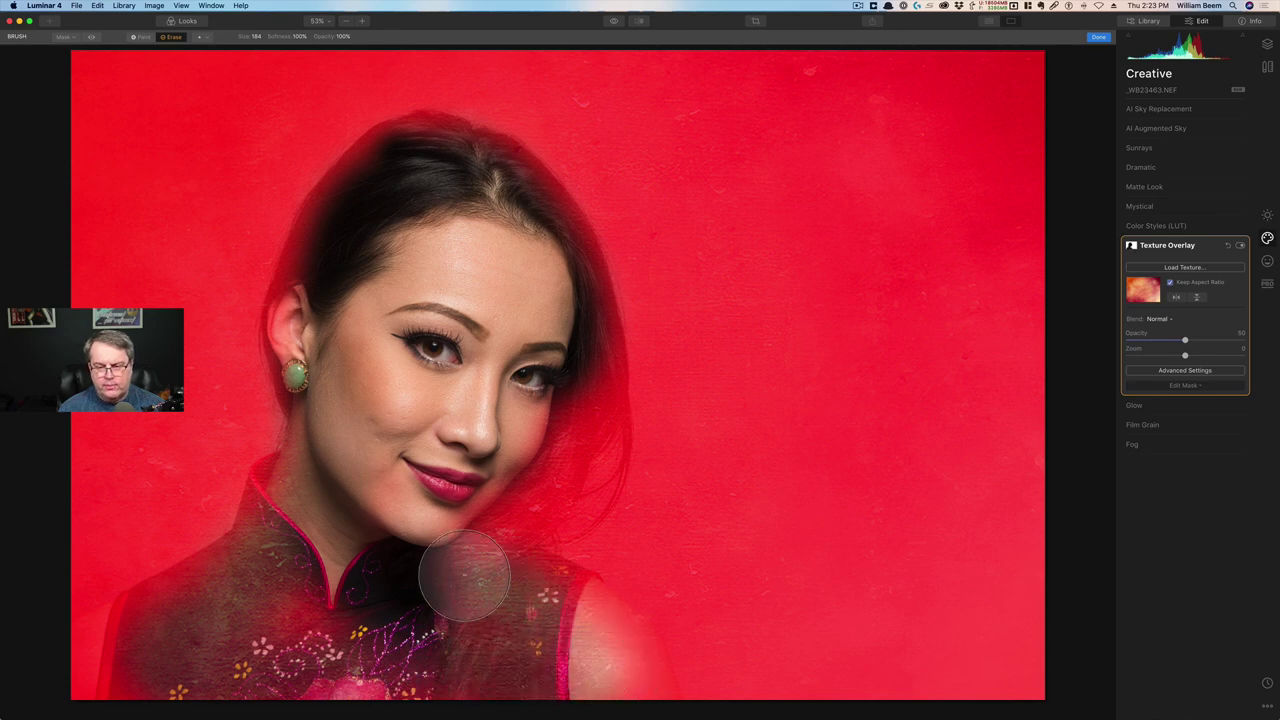
mouse_move(408, 552)
mouse_down()
mouse_move(391, 517)
mouse_move(339, 473)
mouse_move(328, 499)
mouse_move(326, 469)
mouse_move(371, 659)
mouse_move(332, 685)
mouse_move(219, 689)
mouse_move(157, 680)
mouse_move(111, 660)
mouse_up()
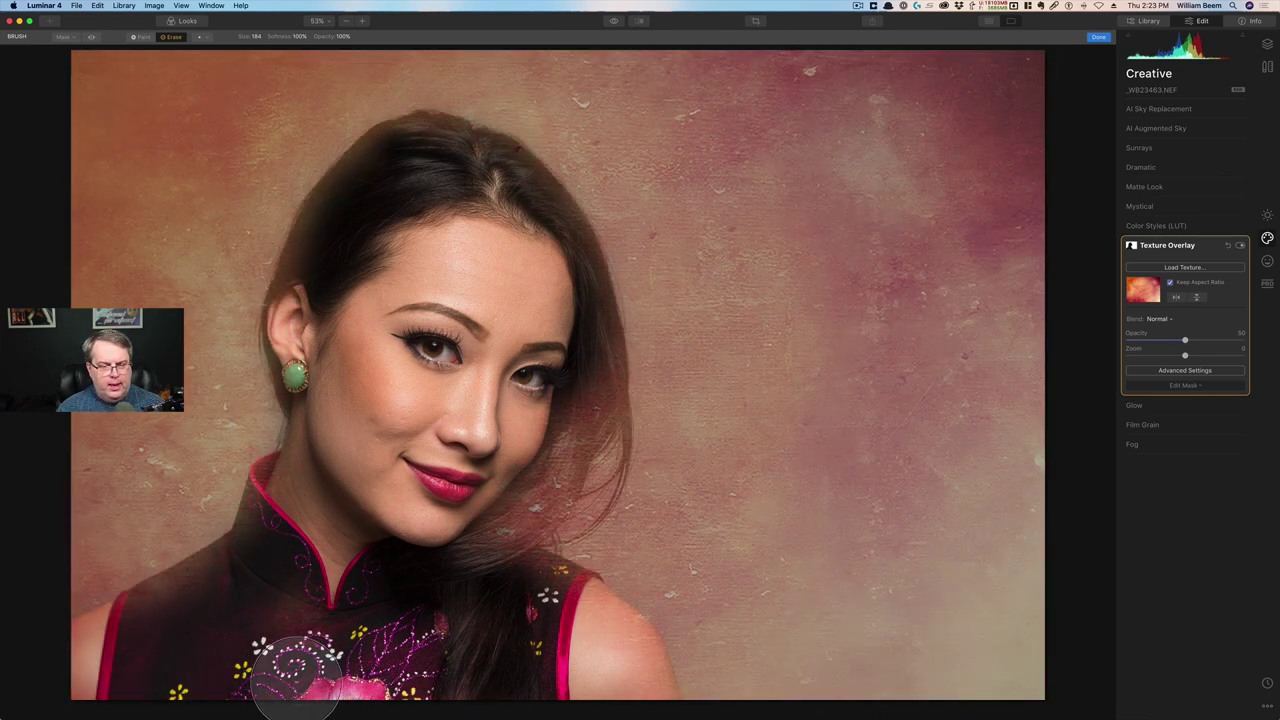
Step: Reduce the erase brush to 112 and clear the remaining texture along the shoulders, ear, neck, hair and dress edges
key(bracketleft)
key(bracketleft)
key(bracketleft)
key(bracketleft)
key(bracketleft)
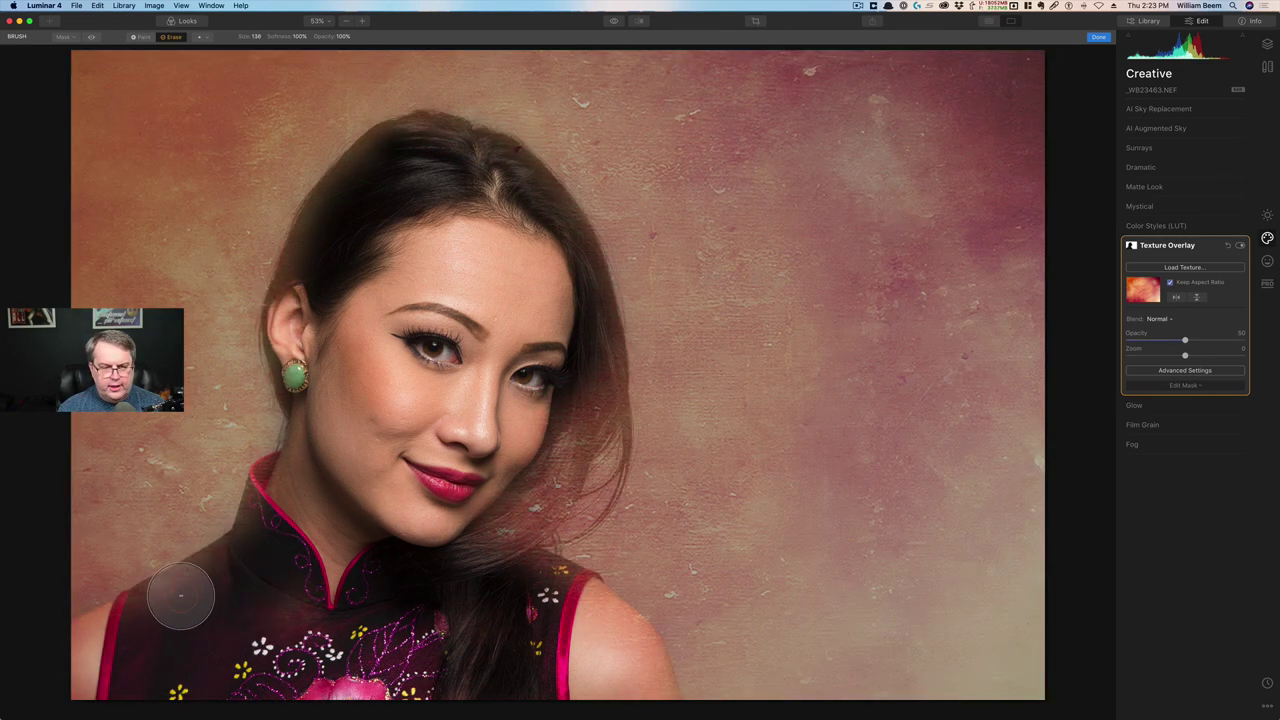
mouse_move(143, 619)
mouse_down()
mouse_move(236, 568)
mouse_move(338, 627)
mouse_move(375, 612)
mouse_move(196, 676)
mouse_move(127, 671)
mouse_move(77, 686)
mouse_move(113, 649)
mouse_move(92, 643)
mouse_move(106, 640)
mouse_move(78, 671)
mouse_move(84, 695)
mouse_move(80, 678)
mouse_move(531, 665)
mouse_move(652, 689)
mouse_move(619, 631)
mouse_move(421, 531)
mouse_move(421, 490)
mouse_up()
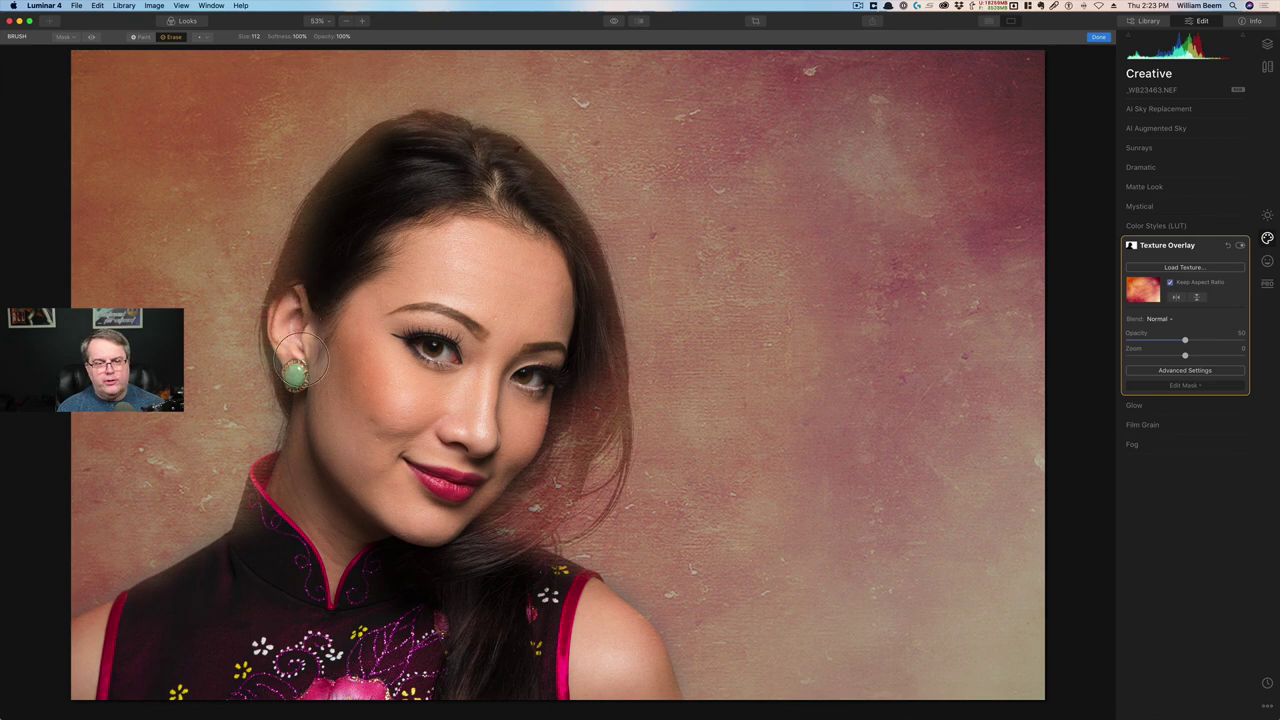
mouse_move(304, 268)
mouse_down()
mouse_move(385, 170)
mouse_move(443, 147)
mouse_move(527, 186)
mouse_move(571, 286)
mouse_move(583, 395)
mouse_move(490, 454)
mouse_move(457, 559)
mouse_move(482, 551)
mouse_move(528, 575)
mouse_move(556, 642)
mouse_move(653, 705)
mouse_move(565, 631)
mouse_up()
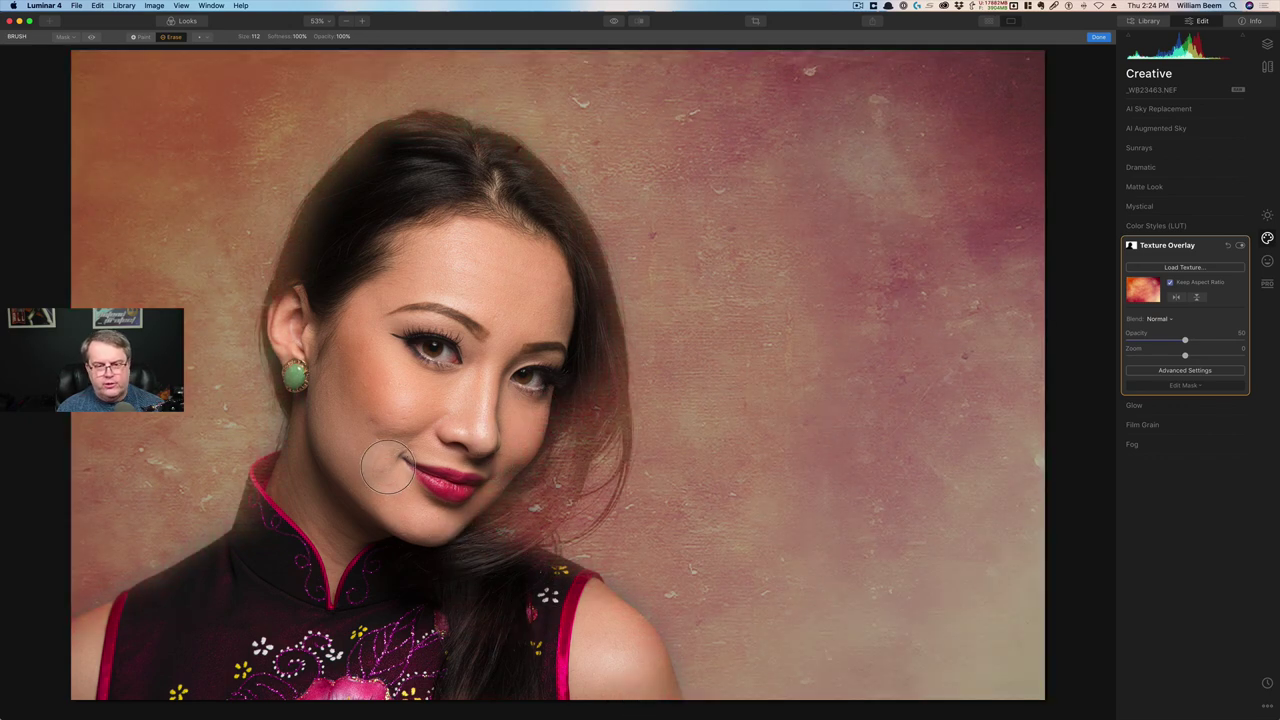
mouse_move(360, 560)
mouse_down()
mouse_move(393, 546)
mouse_move(397, 478)
mouse_move(580, 434)
mouse_move(509, 563)
mouse_up()
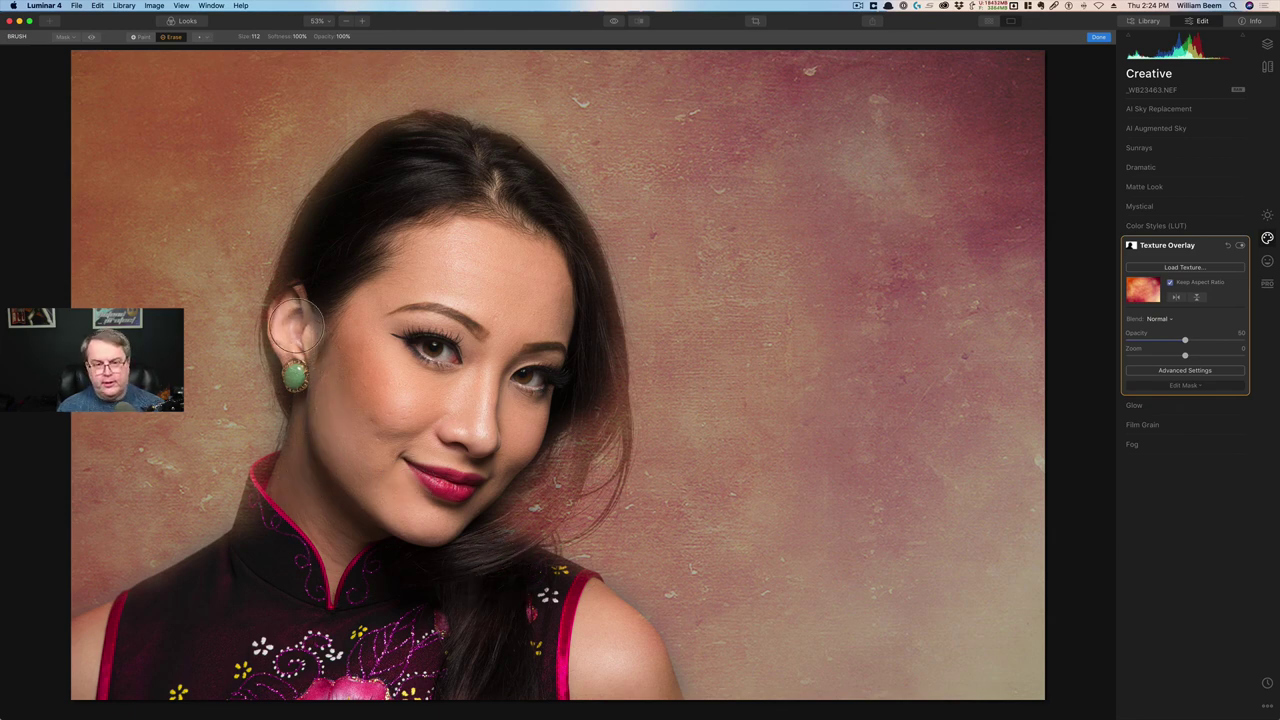
mouse_move(296, 325)
mouse_down()
mouse_move(325, 445)
mouse_move(278, 528)
mouse_move(266, 512)
mouse_move(266, 560)
mouse_up()
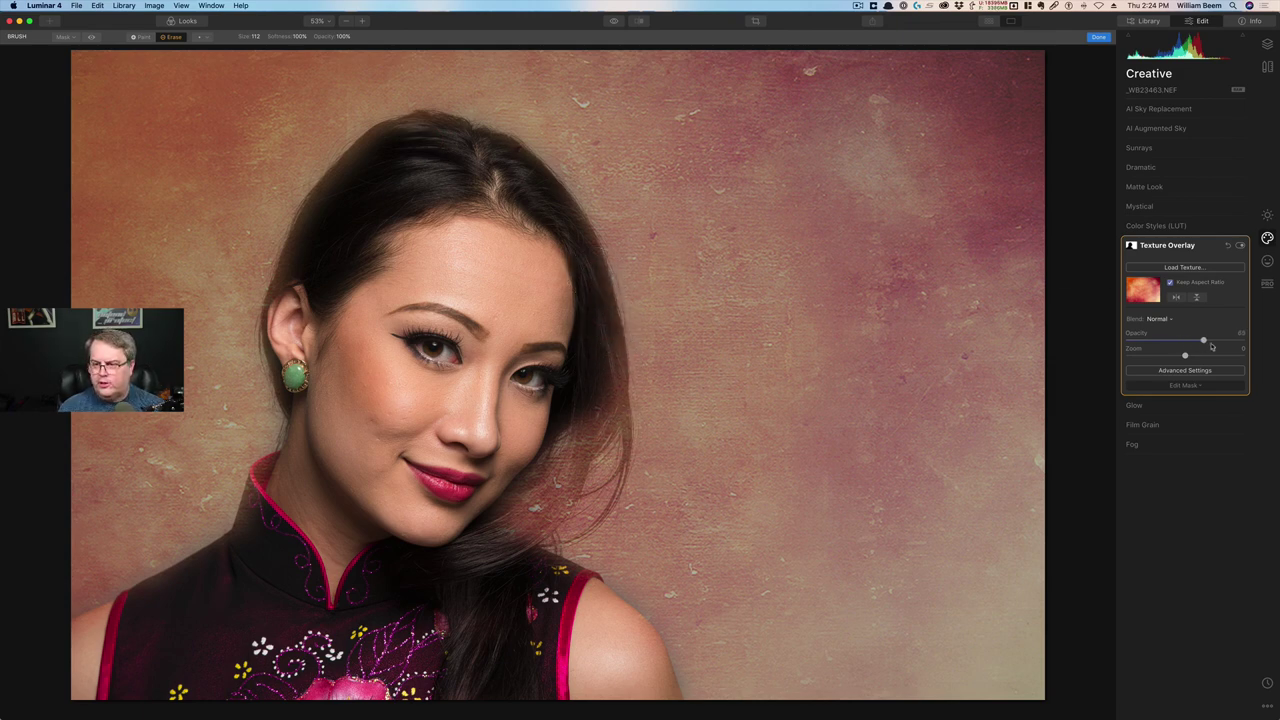
Step: Raise the texture's Opacity to 100, try the Soft Light blend mode, and settle on Overlay
click(1165, 319)
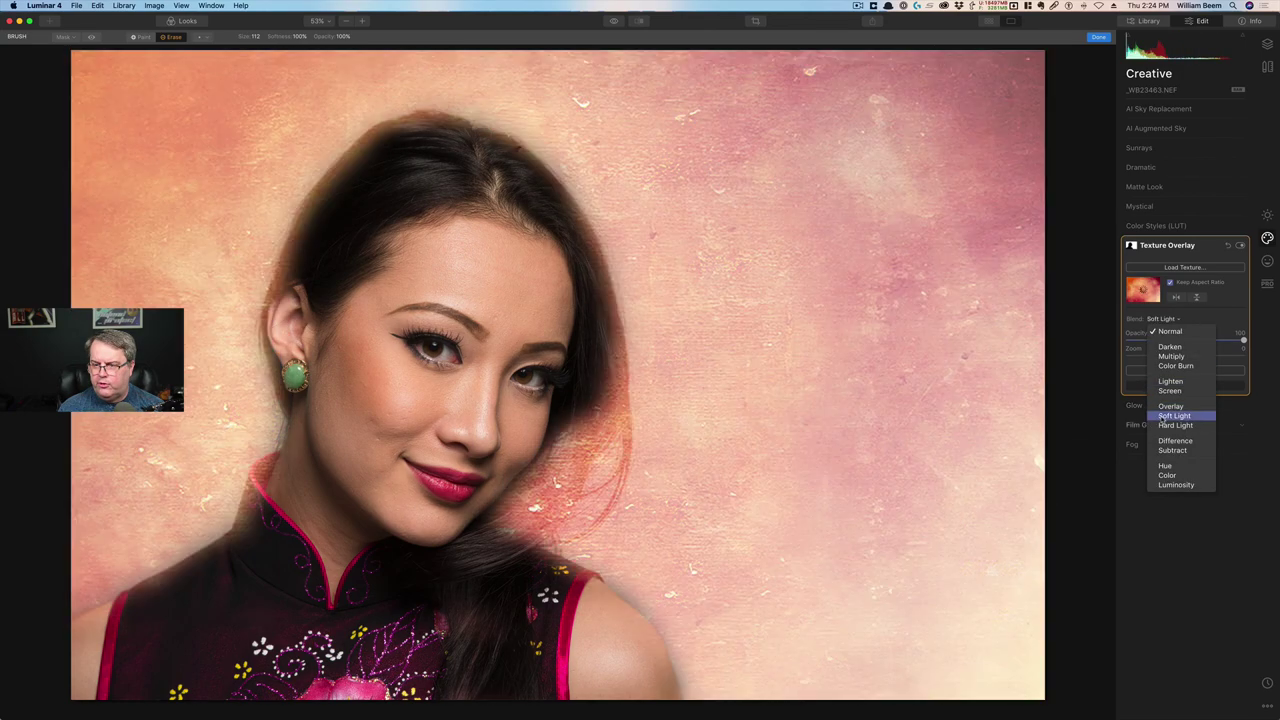
click(1165, 416)
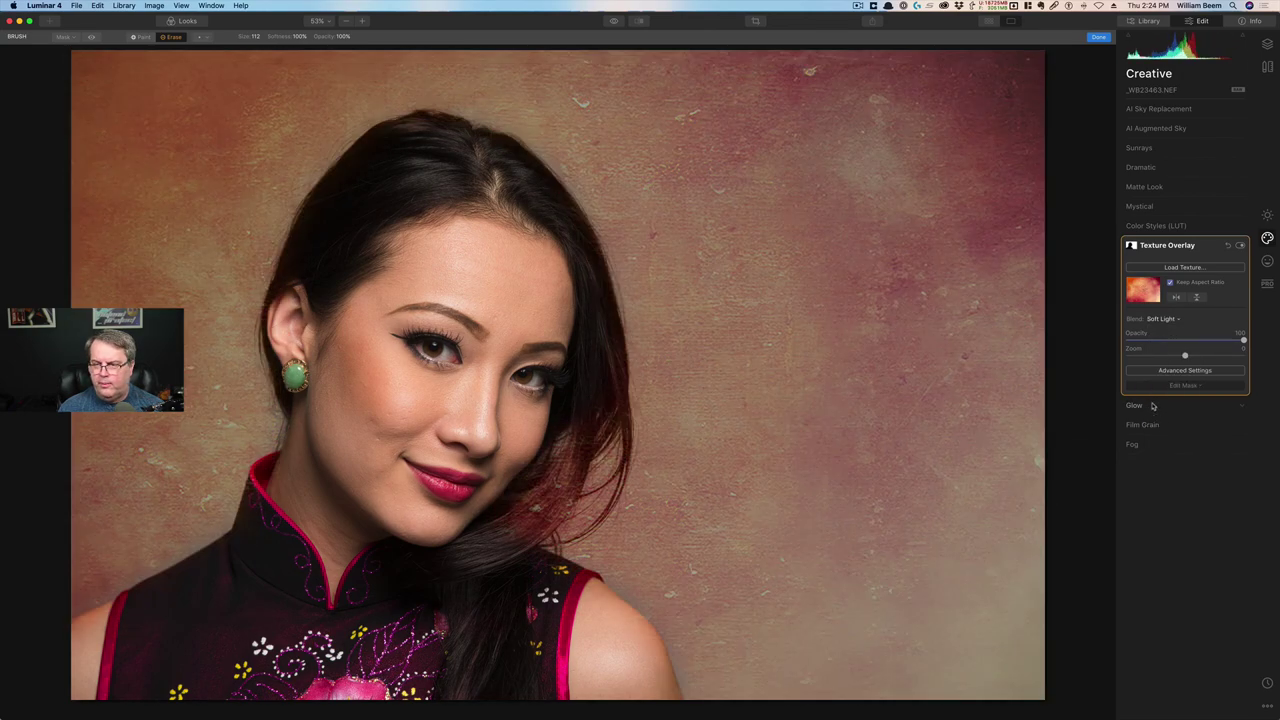
click(1155, 319)
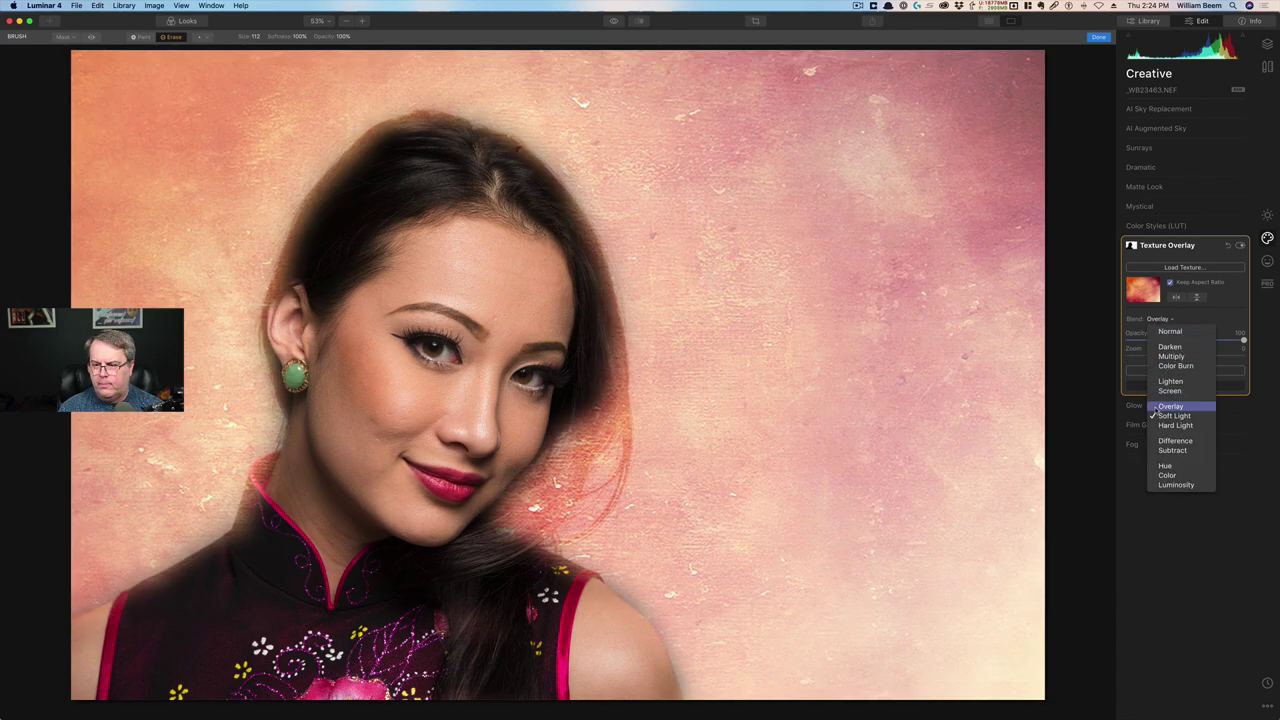
click(1168, 406)
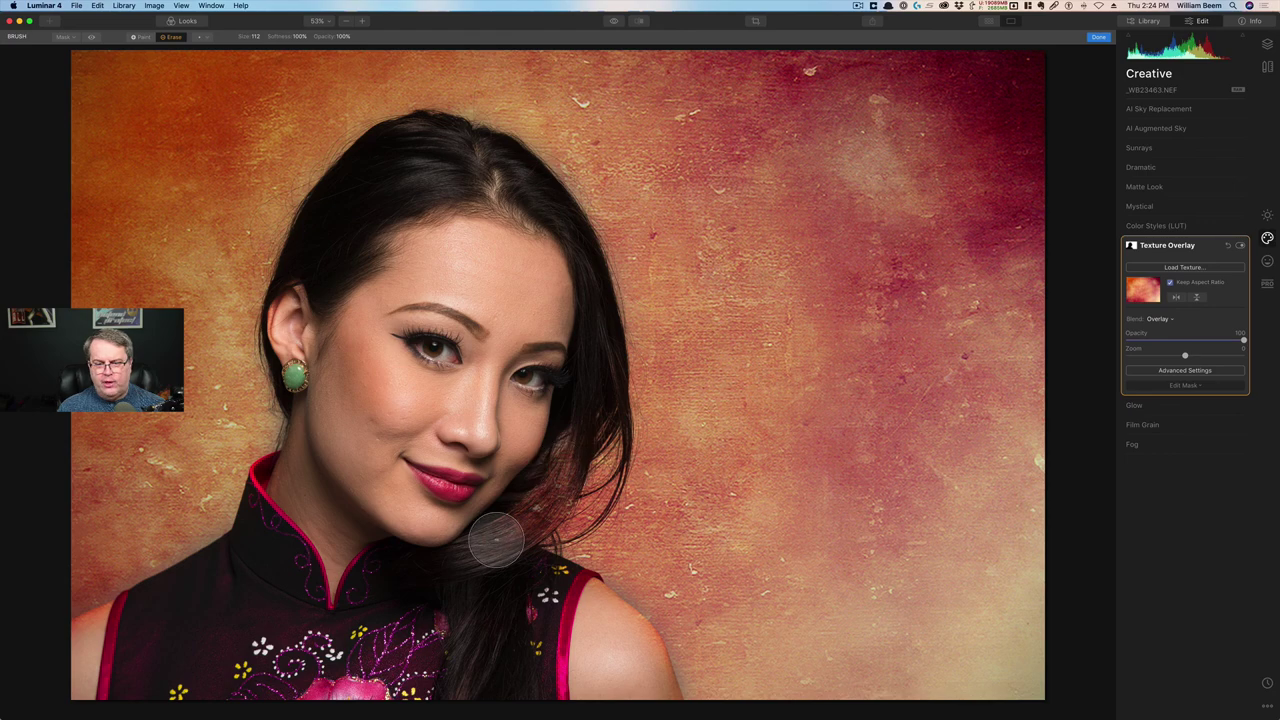
Step: Toggle the mask overlay to examine how well the mask covers the model's hair, neck and shoulders
key(slash)
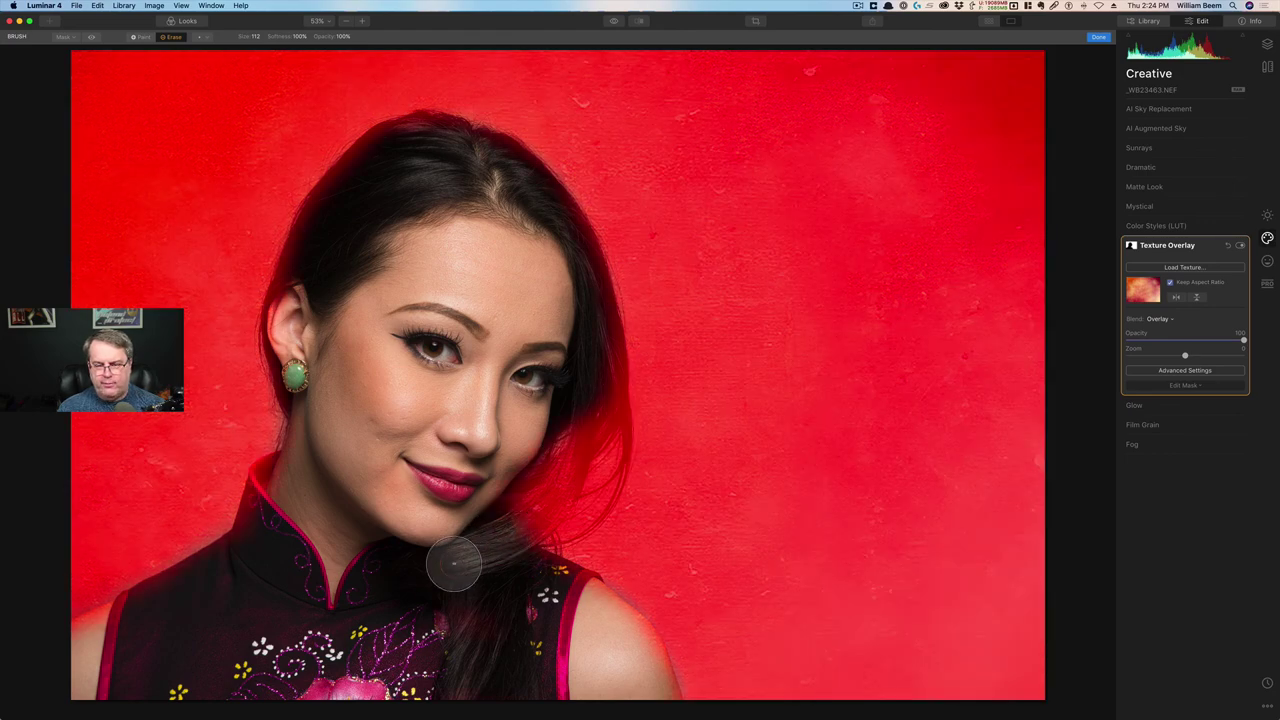
key(slash)
key(slash)
key(slash)
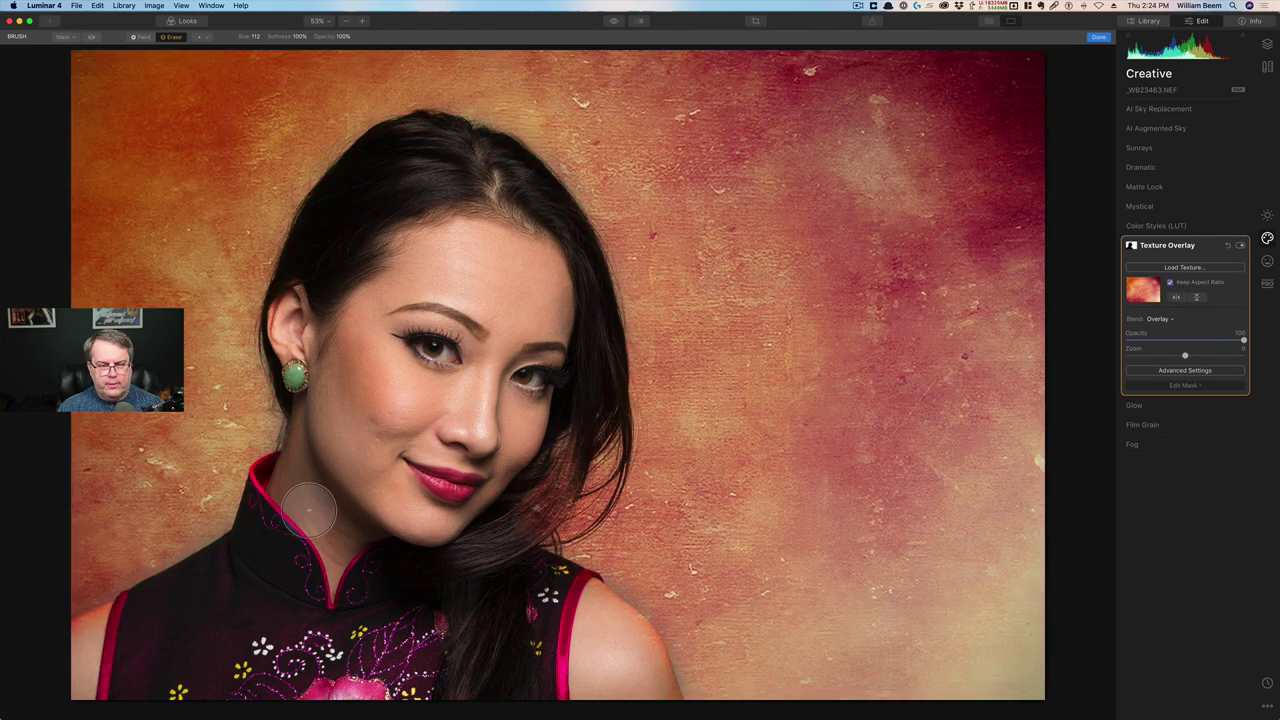
key(slash)
key(slash)
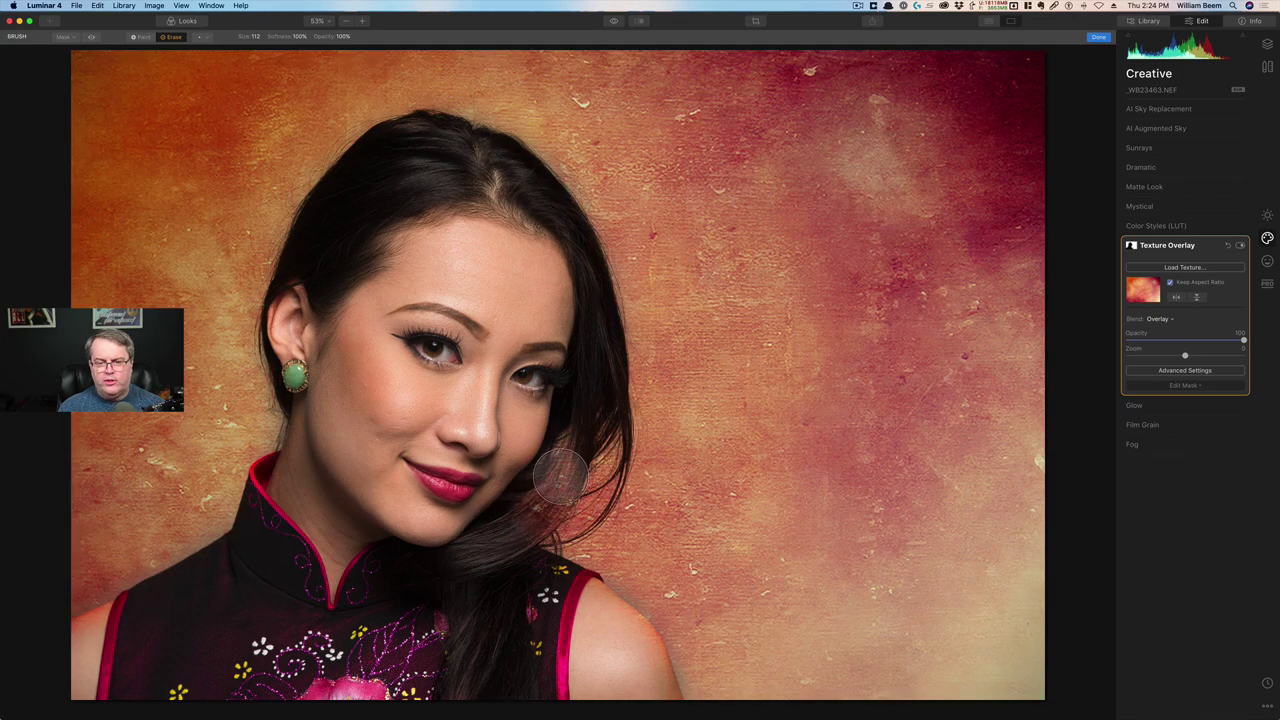
Step: Lower the erase brush's Opacity to 28% and gently erase the texture from the loose hair beside the face
click(341, 37)
drag(325, 49, 317, 48)
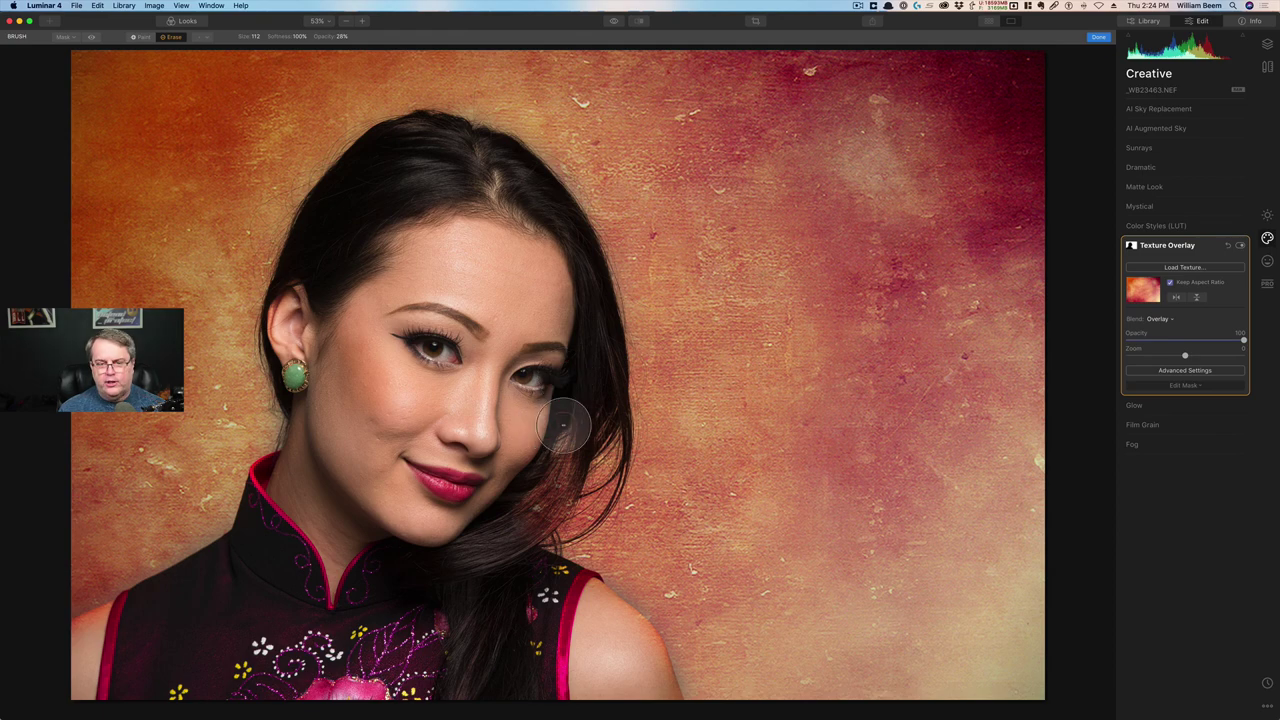
mouse_move(567, 440)
mouse_down()
mouse_move(524, 522)
mouse_move(583, 446)
mouse_up()
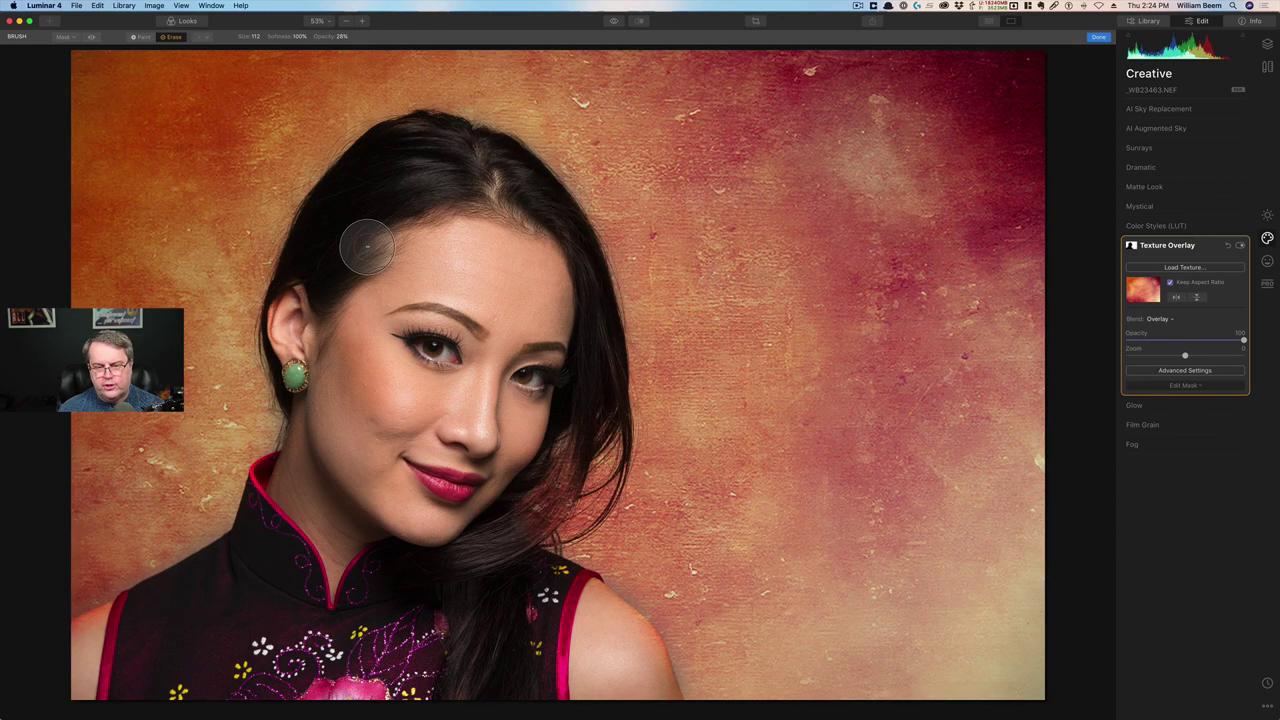
drag(540, 505, 547, 491)
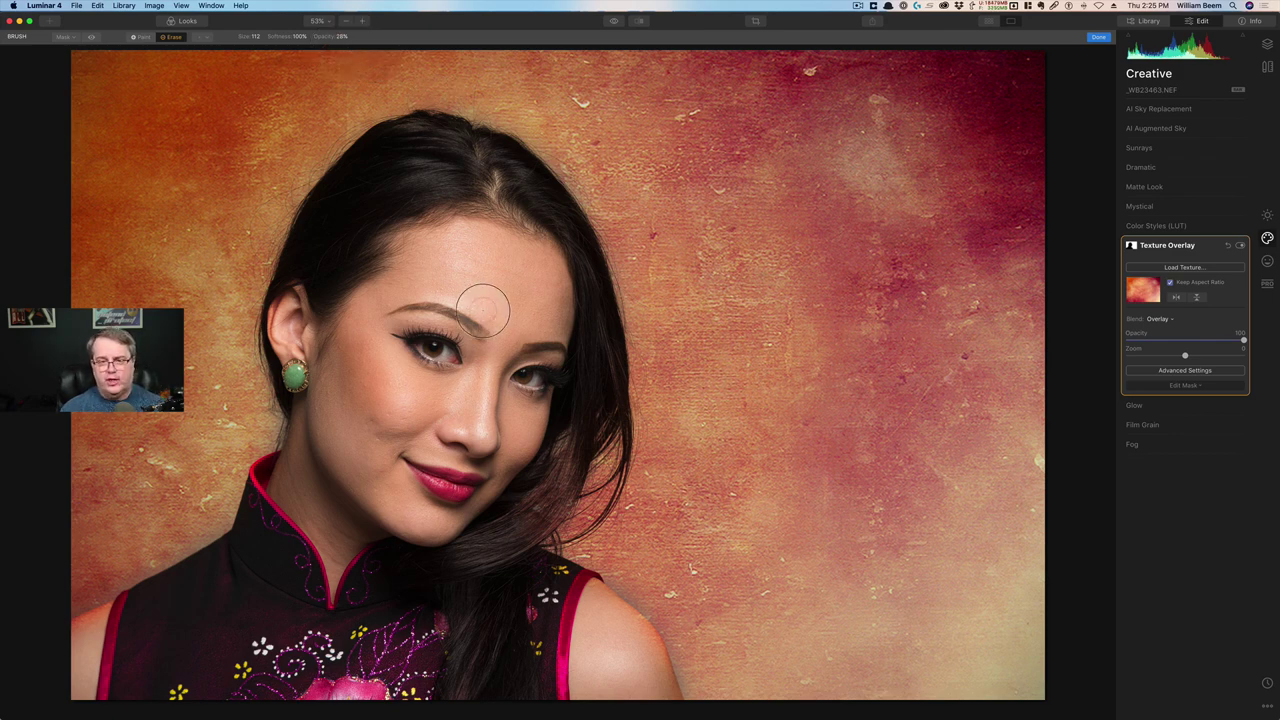
mouse_move(555, 328)
mouse_down()
mouse_move(551, 286)
mouse_move(556, 325)
mouse_move(552, 296)
mouse_move(536, 373)
mouse_move(477, 453)
mouse_move(452, 427)
mouse_move(422, 456)
mouse_move(416, 403)
mouse_up()
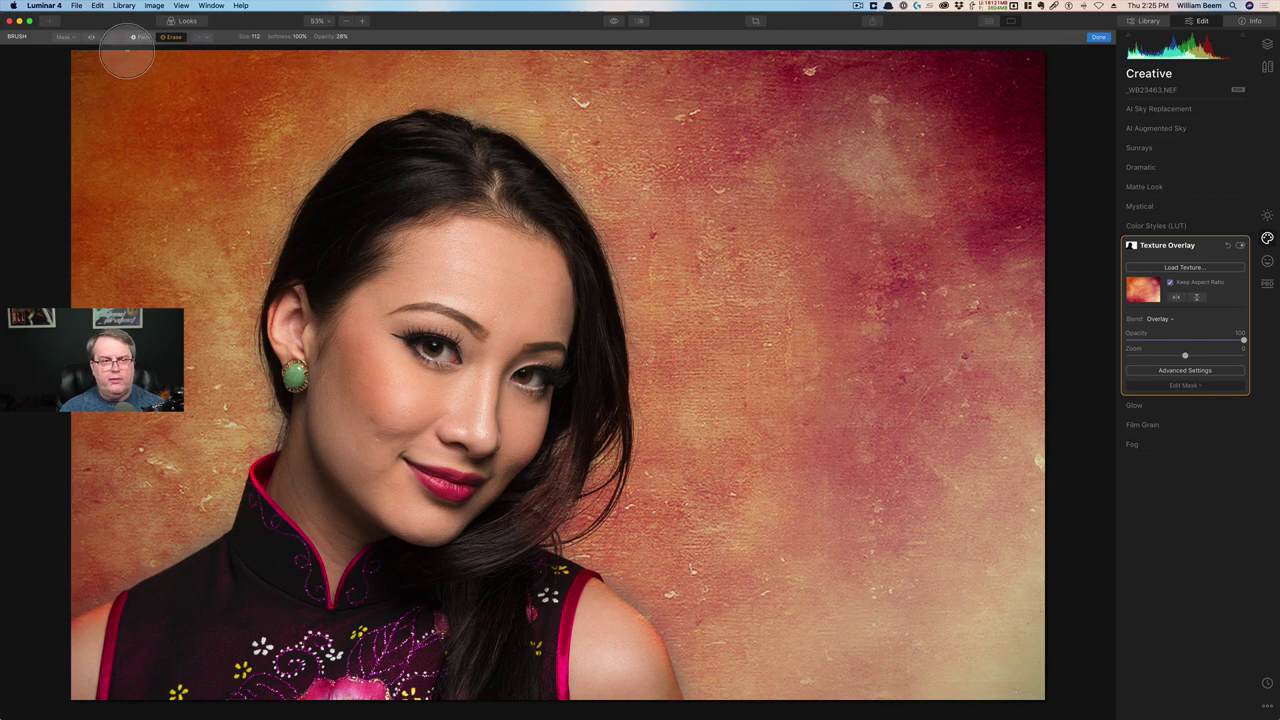
Step: Check the mask overlay, reduce the erase brush to 52, and erase the texture from the shoulder at the photo's left edge
click(90, 38)
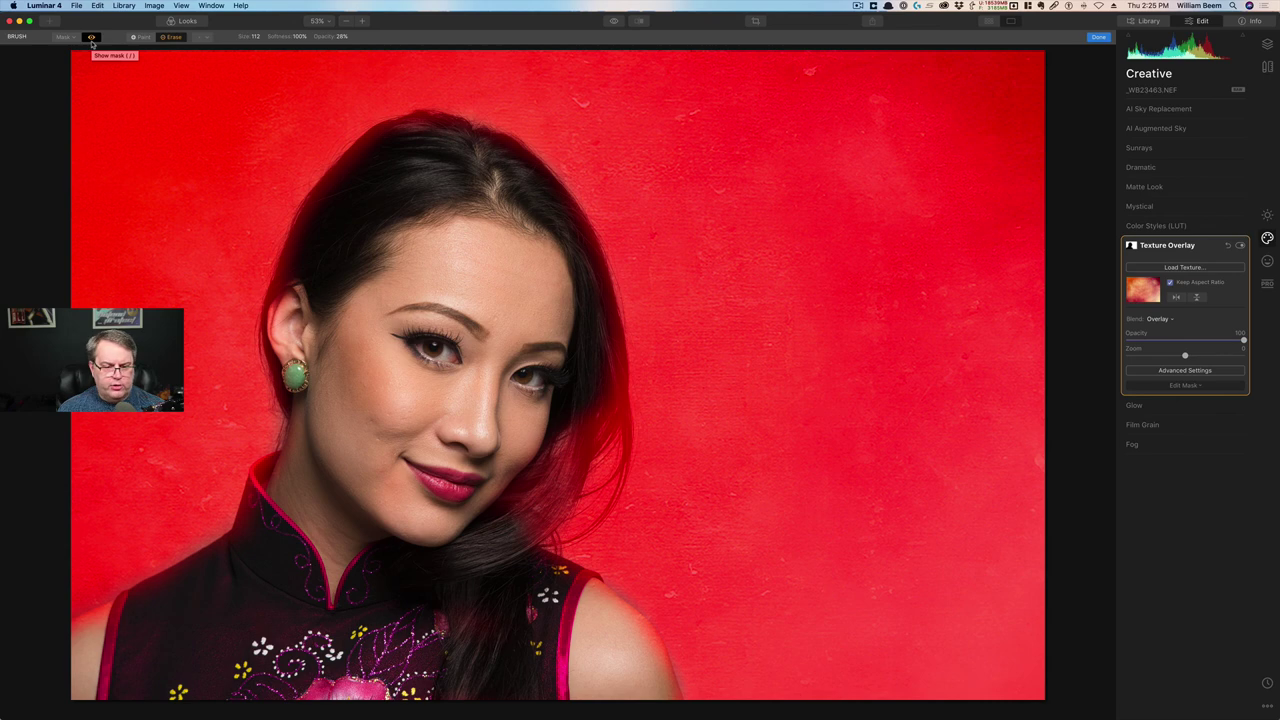
click(90, 37)
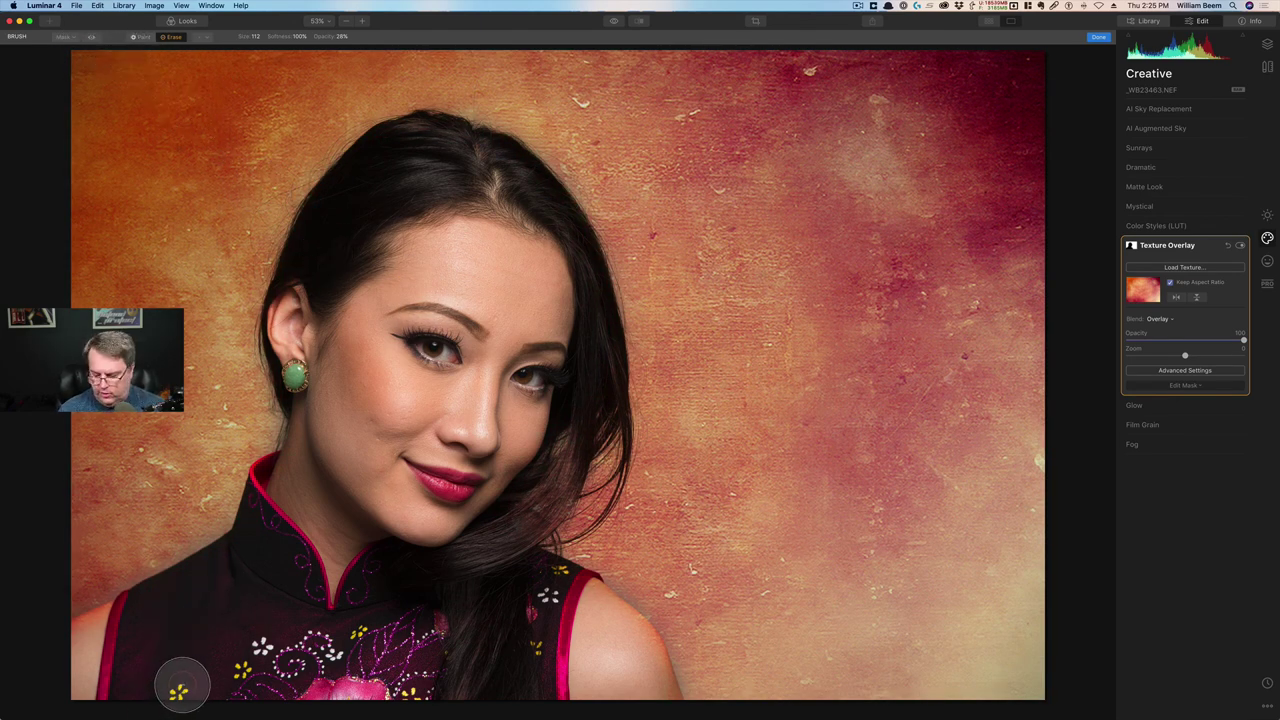
key(bracketleft)
key(bracketleft)
key(bracketleft)
key(bracketleft)
key(bracketleft)
key(bracketleft)
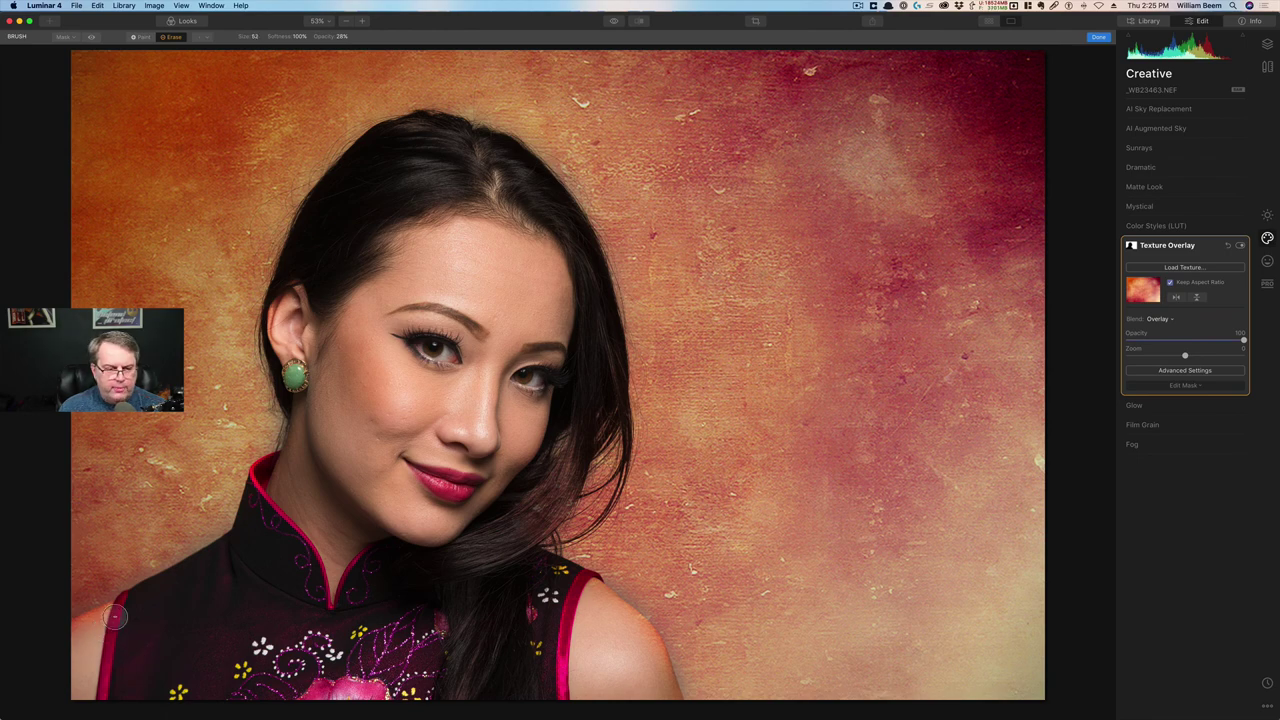
mouse_move(114, 617)
mouse_down()
mouse_move(76, 633)
mouse_move(93, 633)
mouse_move(84, 655)
mouse_up()
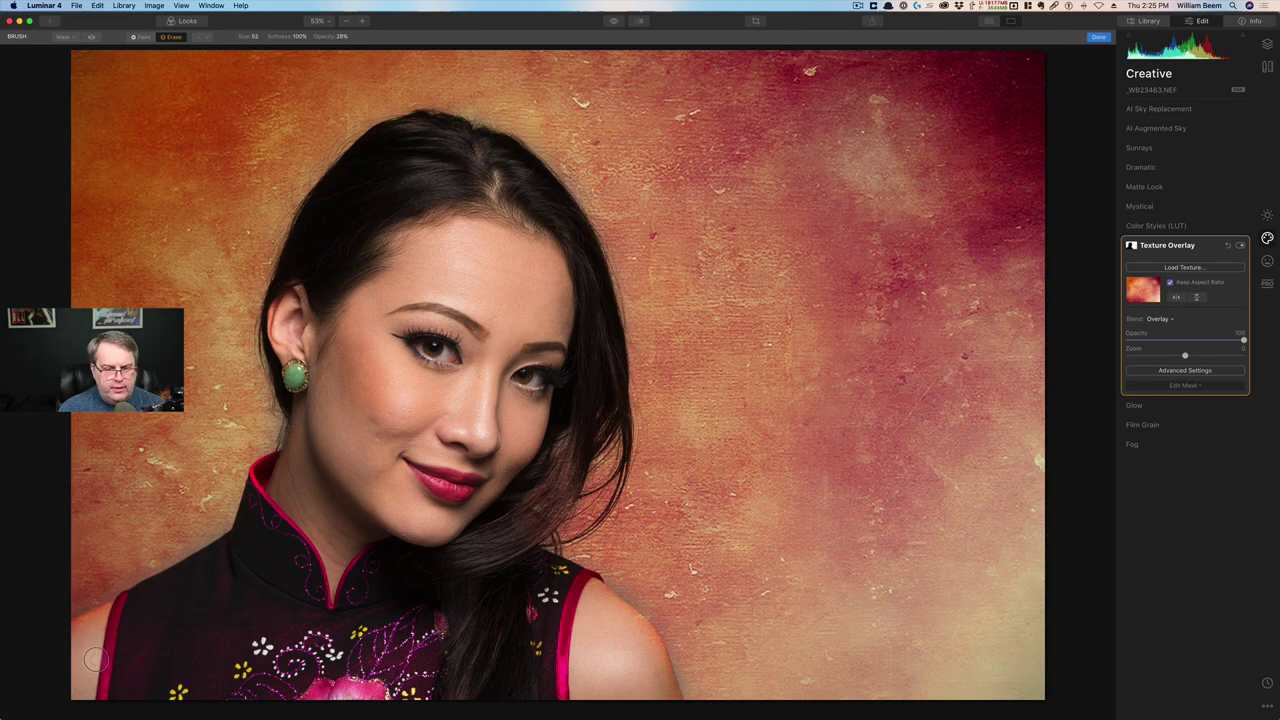
Step: Lower the erase brush's Softness to 18% and erase the remaining texture along the outer edge of the bare shoulder below the loose hair
click(287, 36)
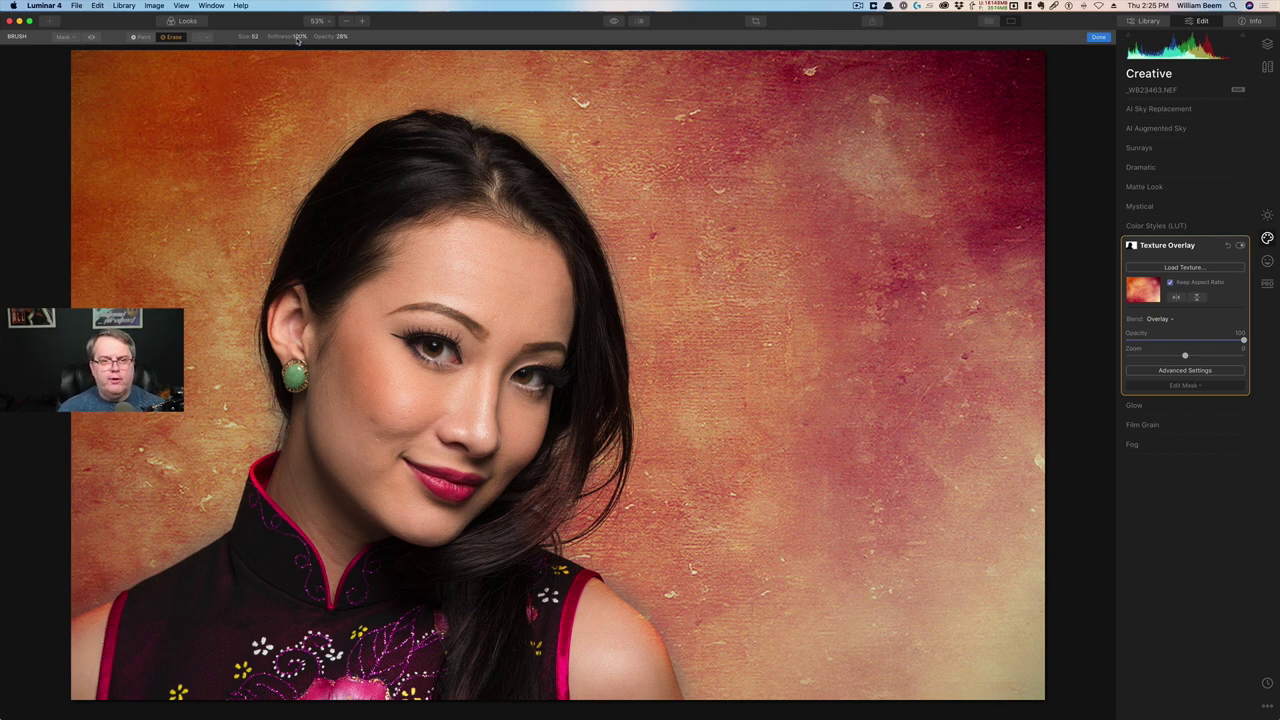
drag(301, 51, 268, 49)
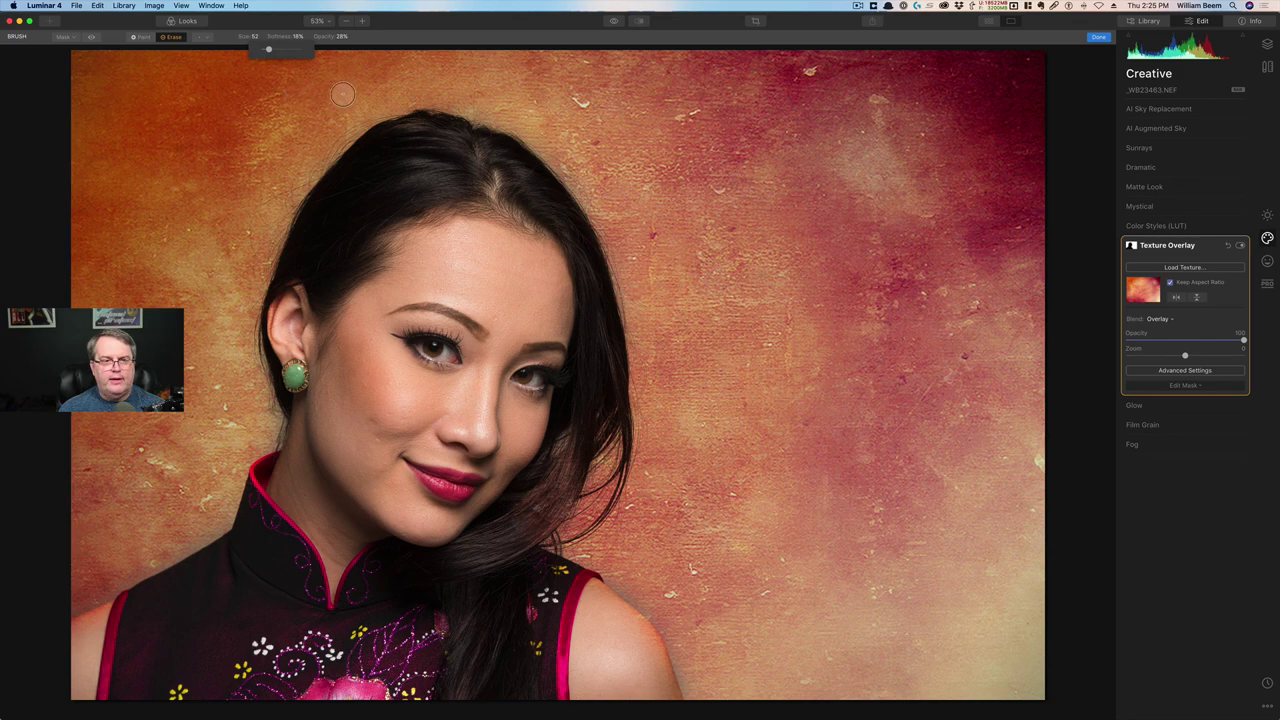
click(364, 21)
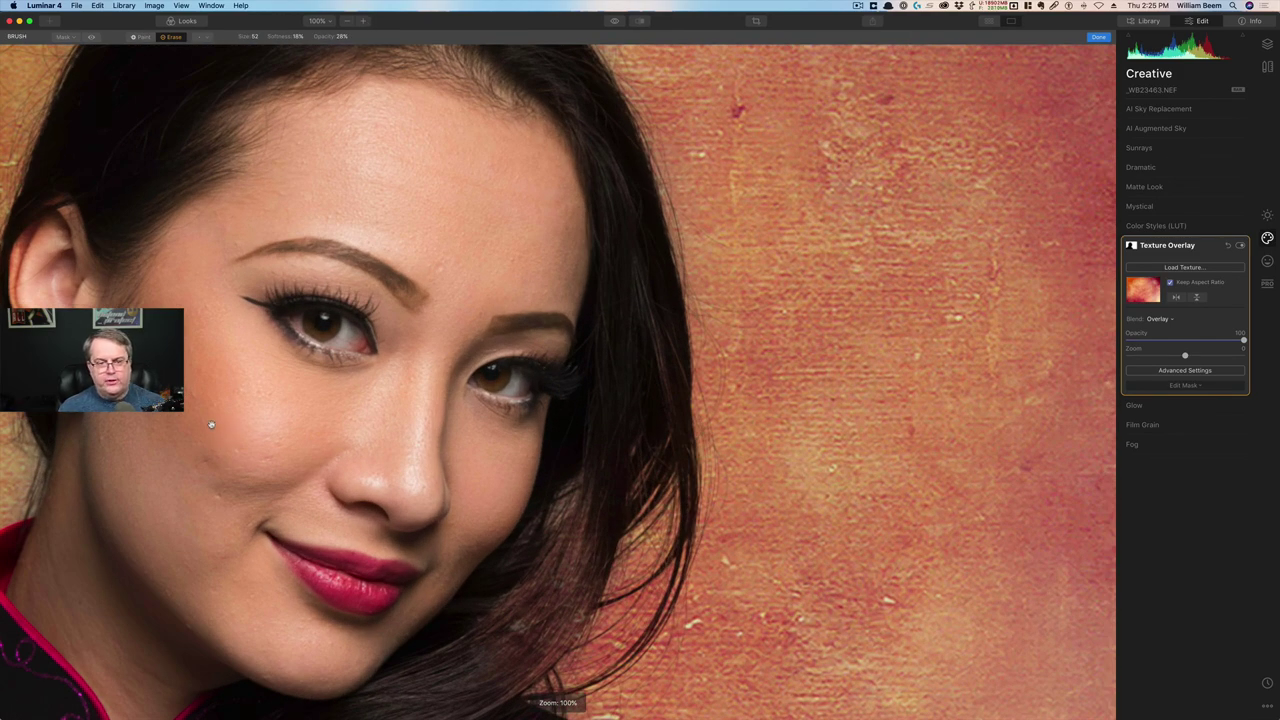
scroll(548, 357, down, 5)
scroll(548, 357, left, 5)
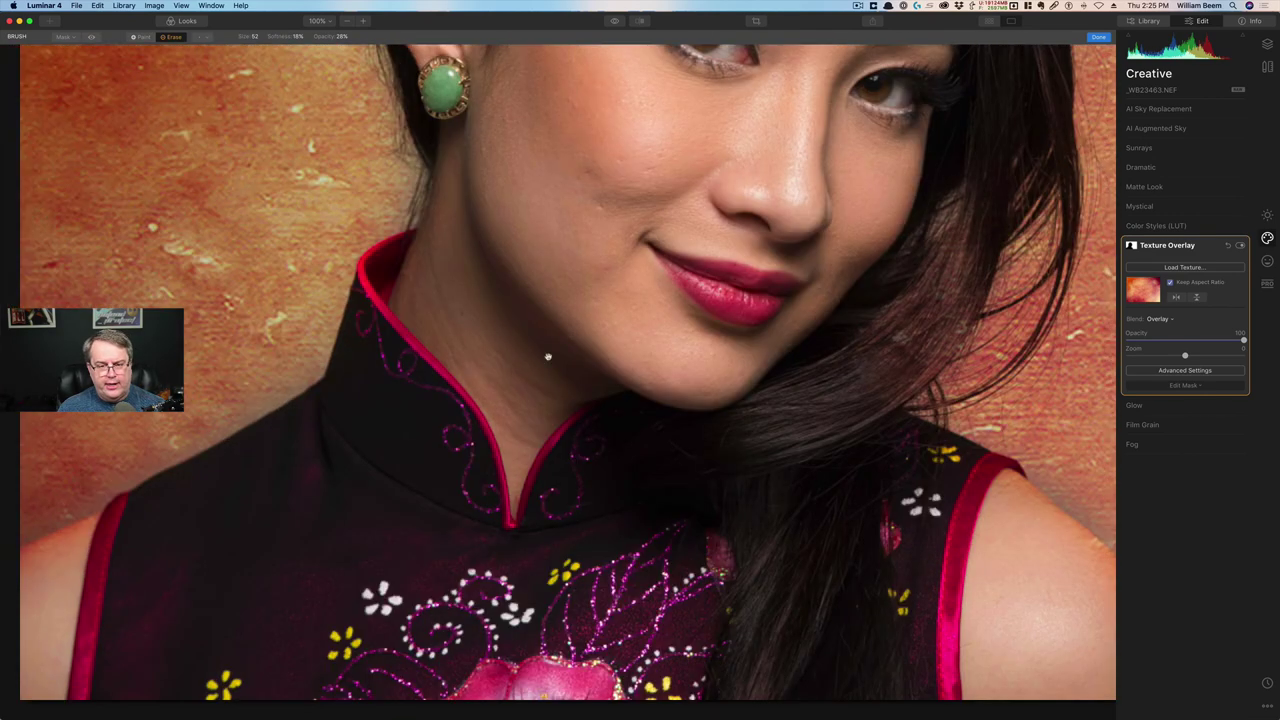
scroll(608, 318, up, 2)
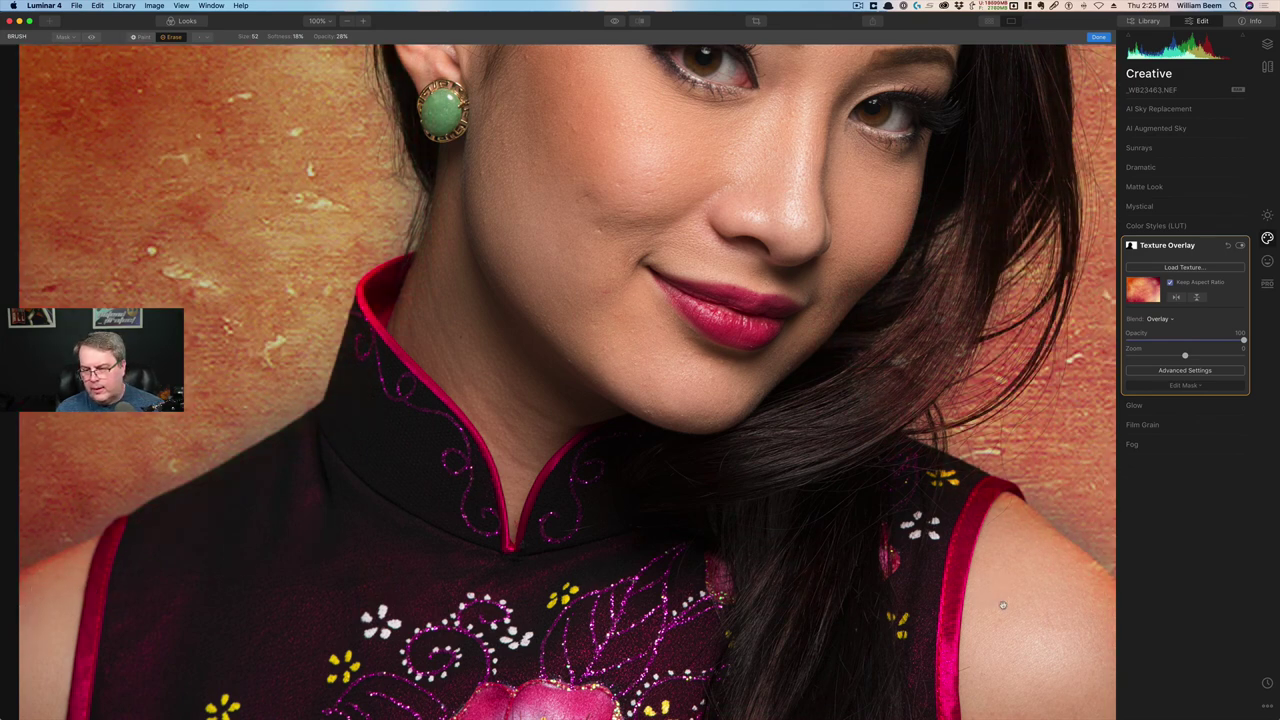
drag(1021, 619, 633, 507)
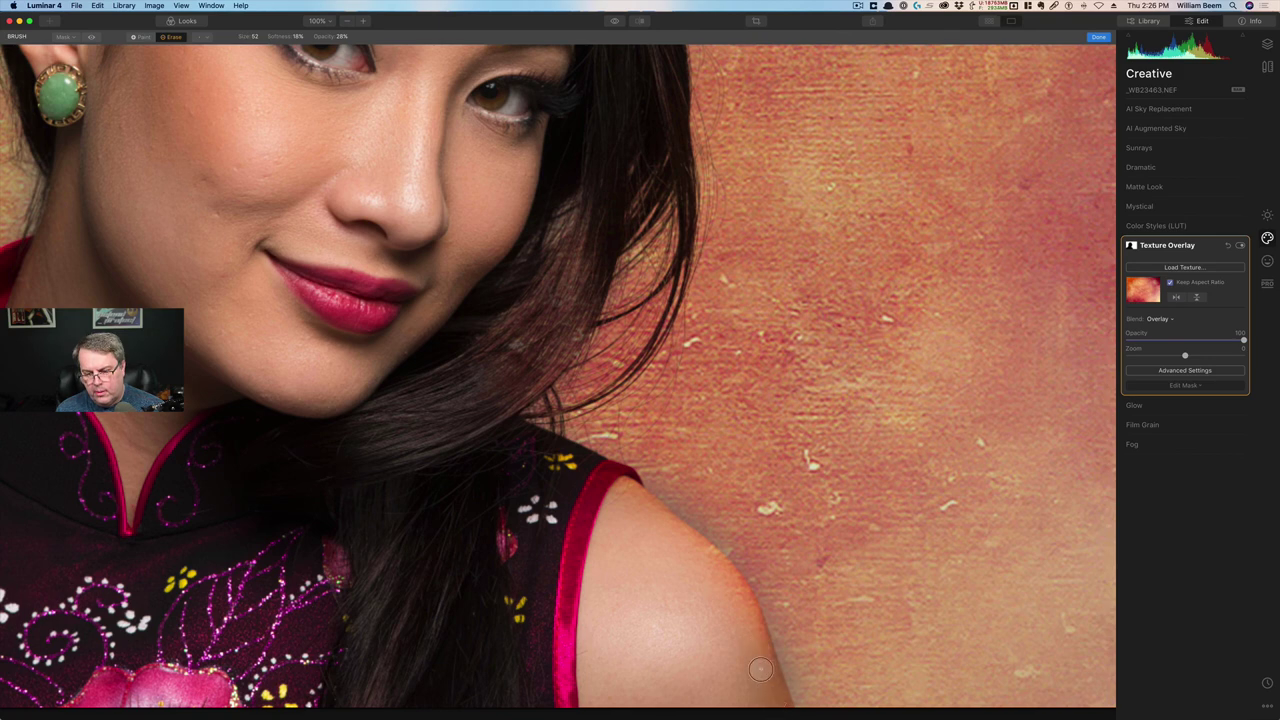
key(backslash)
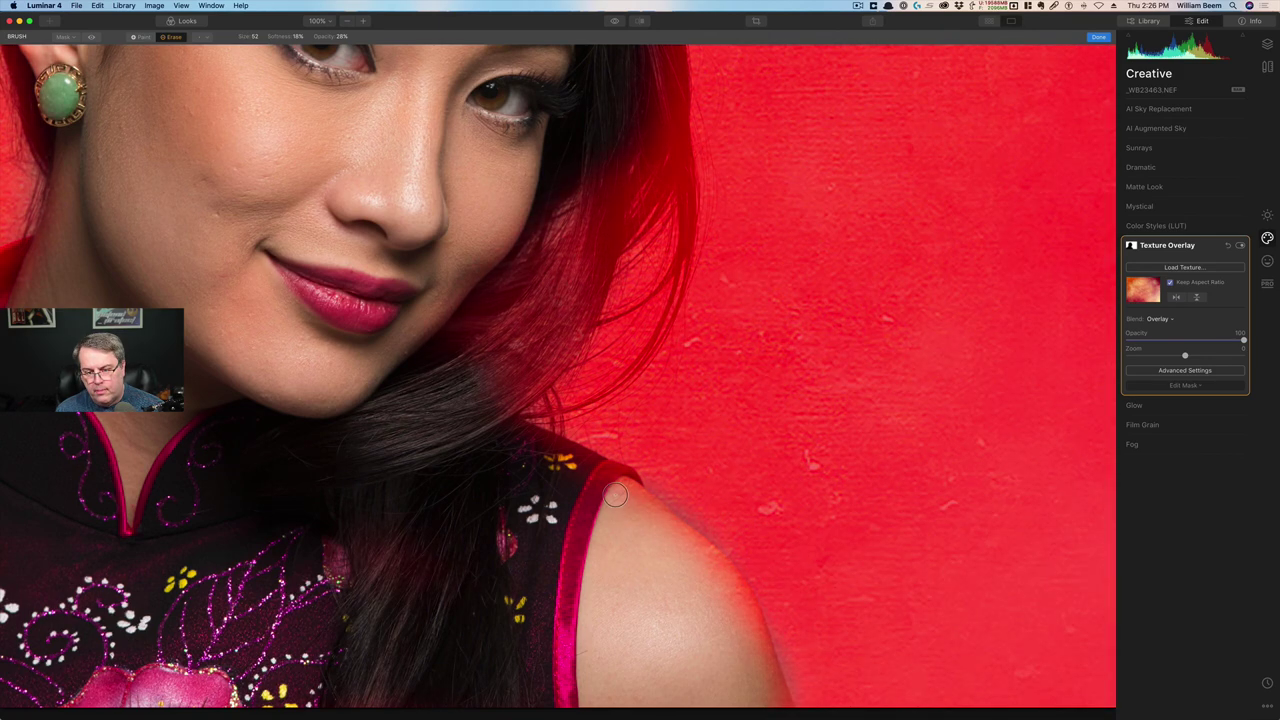
key(backslash)
key(backslash)
mouse_move(684, 550)
mouse_down()
mouse_move(744, 624)
mouse_move(772, 697)
mouse_move(744, 666)
mouse_up()
key(backslash)
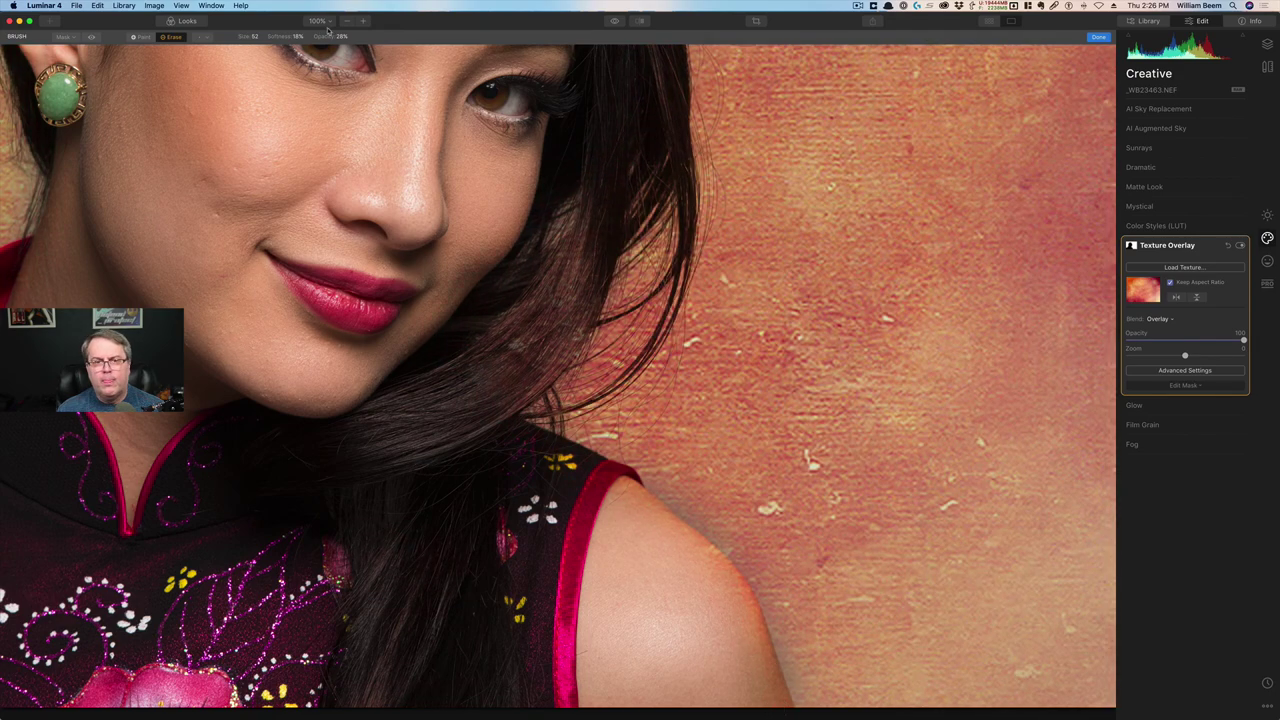
click(331, 24)
click(320, 36)
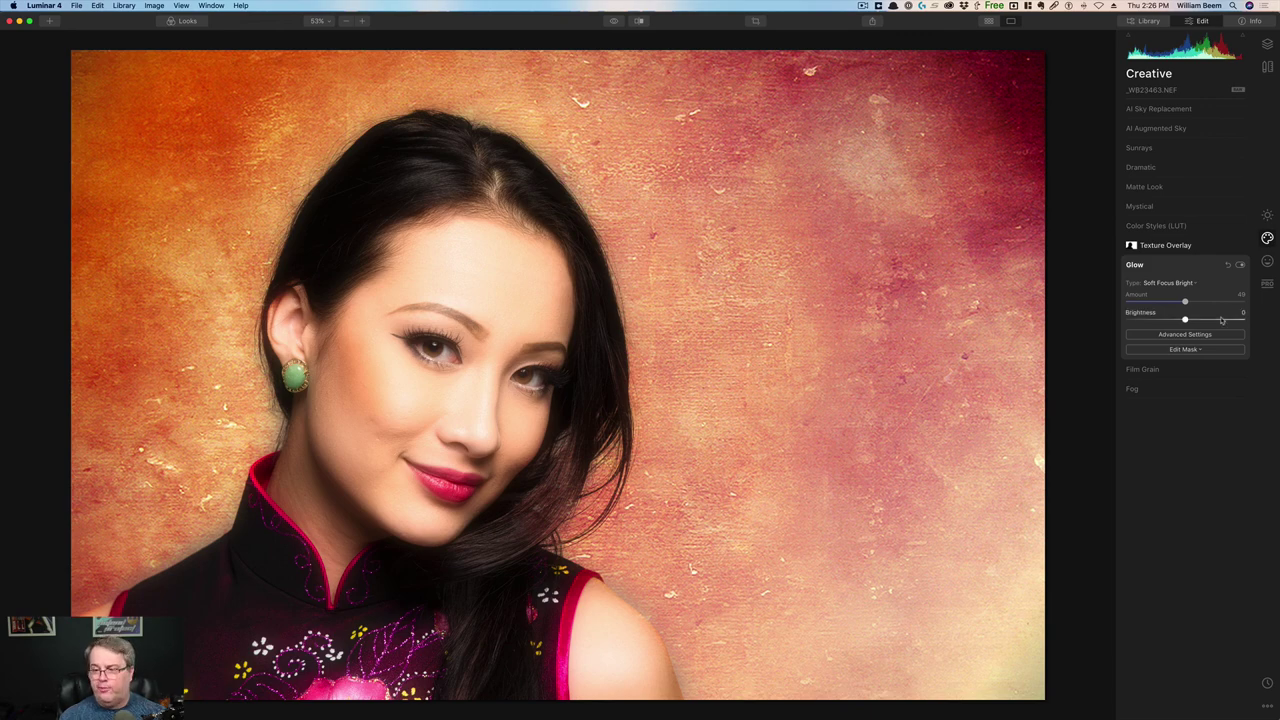
Step: Compare the Soft Focus and Soft Glow types in the Glow filter and settle on Soft Focus
click(1186, 284)
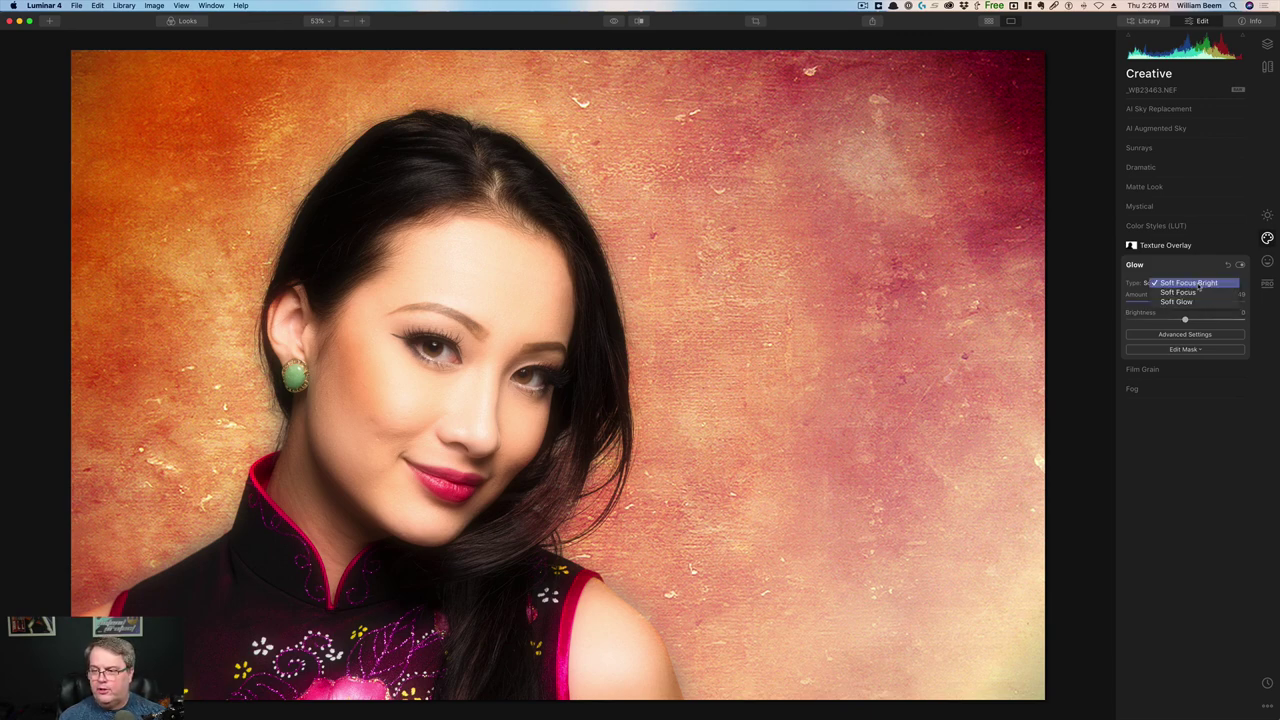
click(1206, 293)
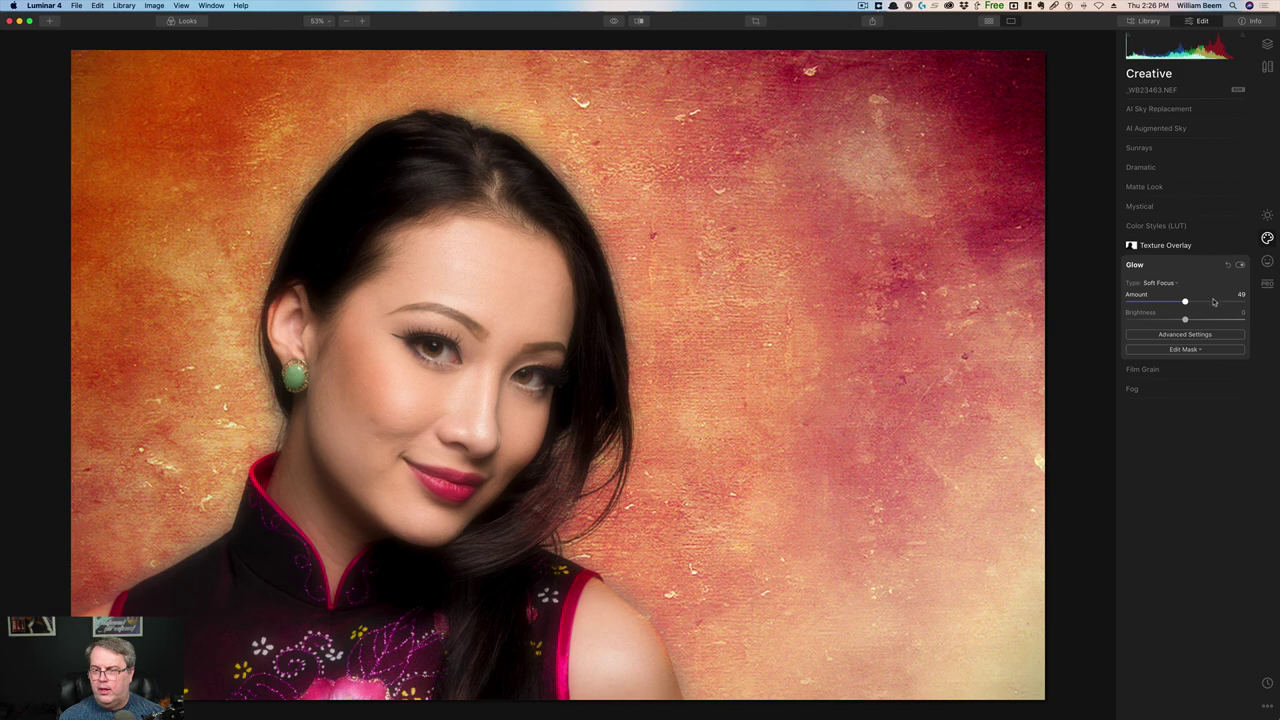
click(1175, 285)
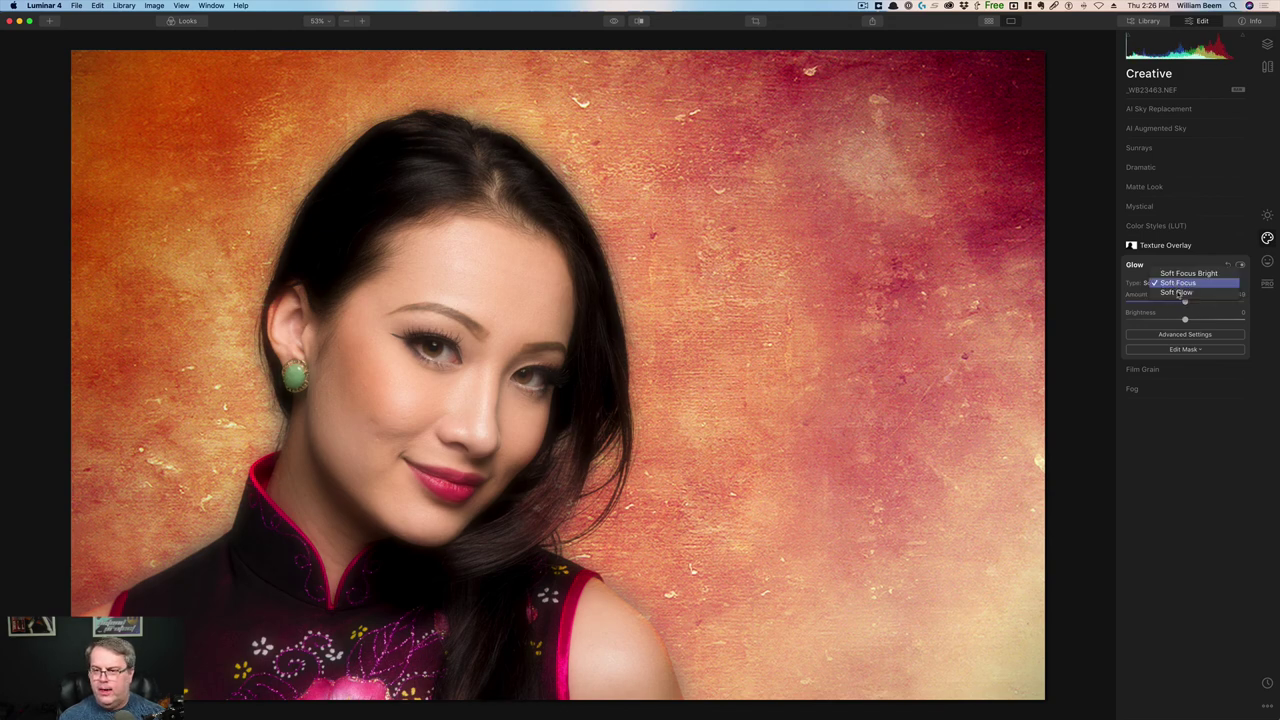
click(1177, 292)
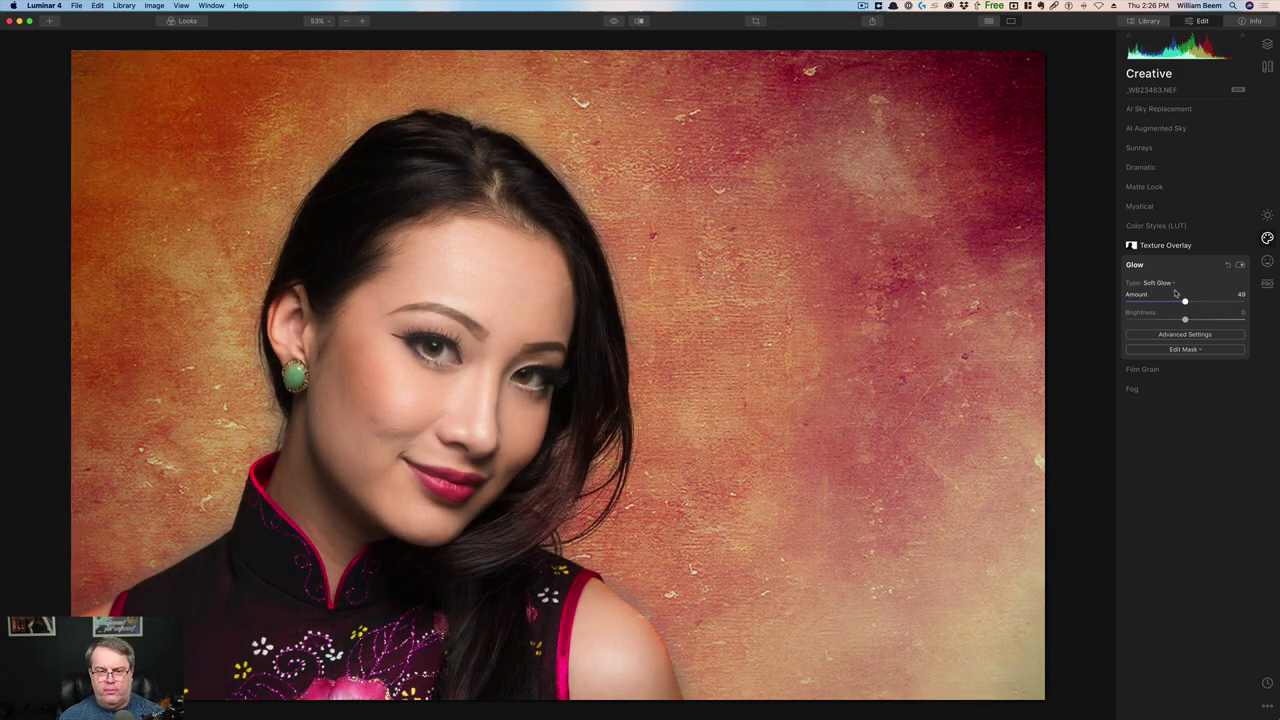
click(1171, 286)
click(1172, 278)
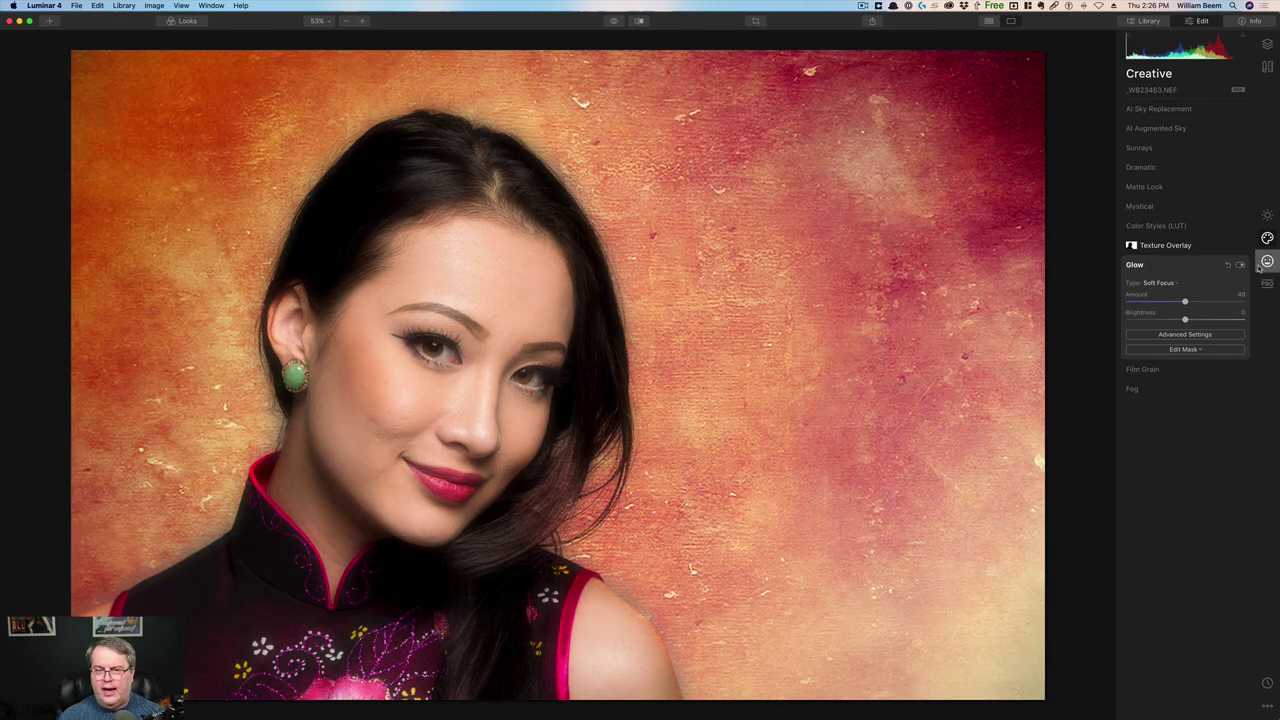
Step: Start a brush mask for the Glow filter and erase the glow over the model's eye nearer the earring
click(1177, 350)
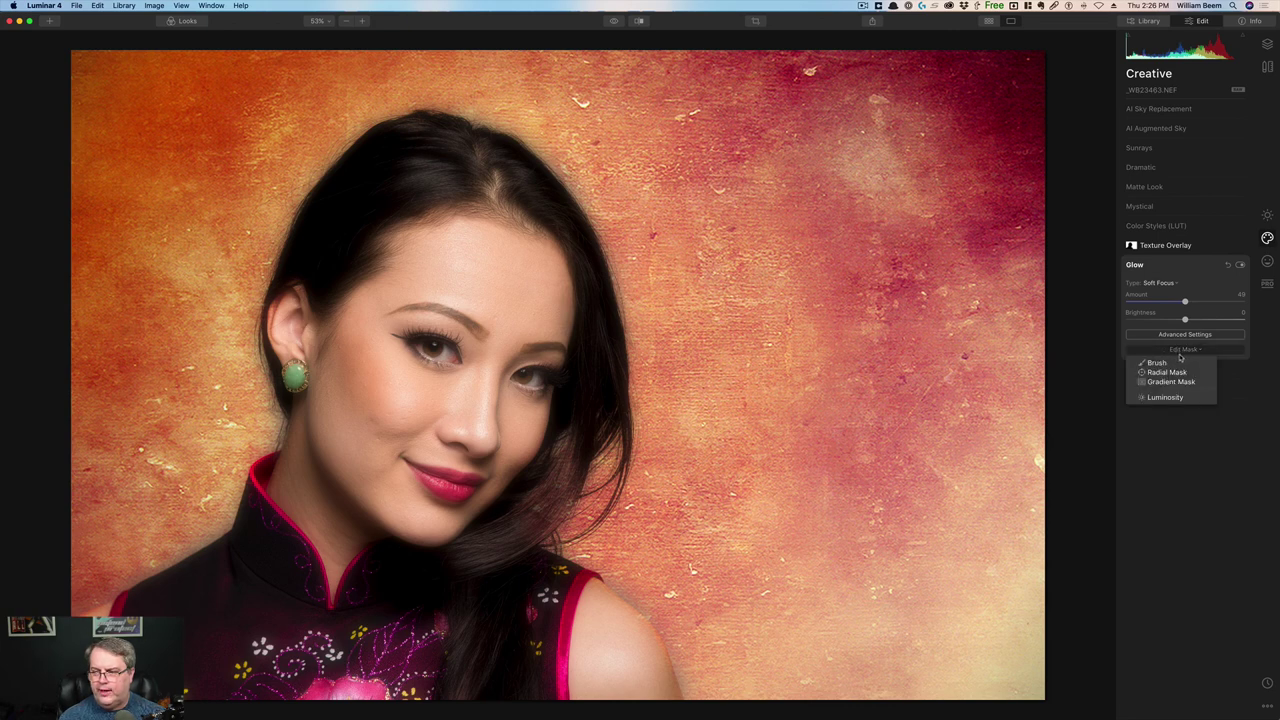
click(1176, 363)
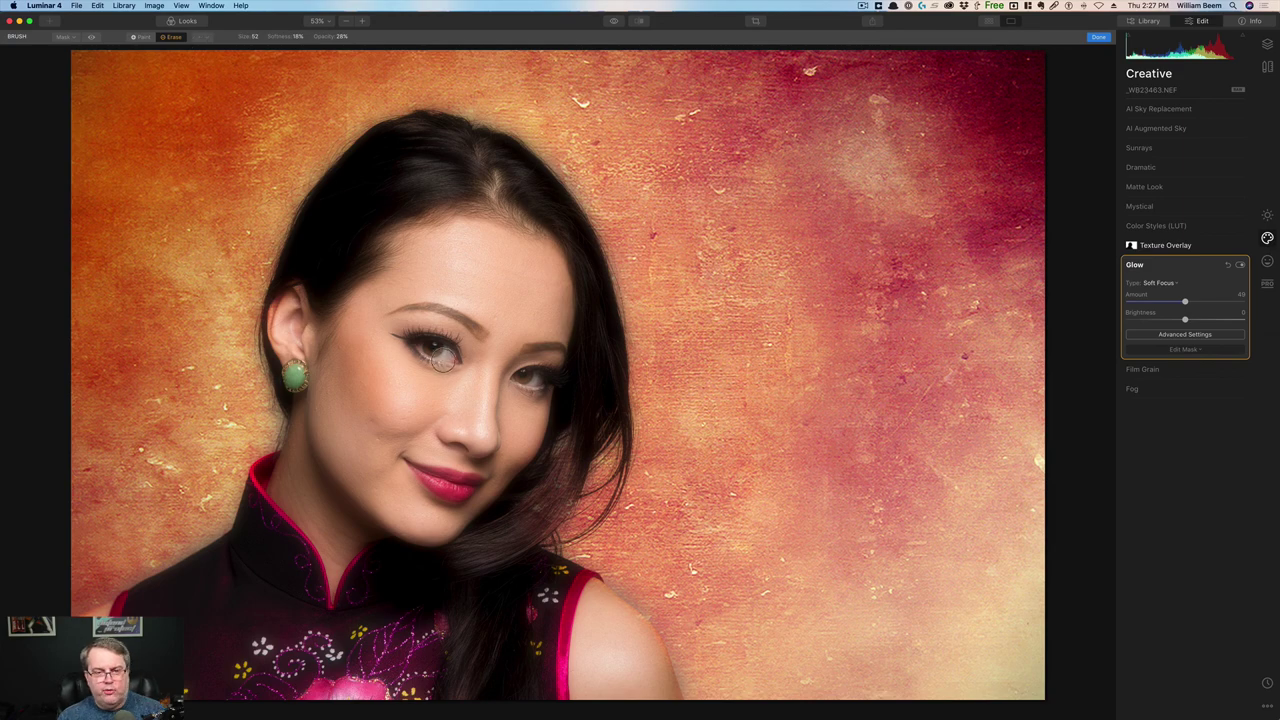
mouse_move(437, 352)
mouse_down()
mouse_move(418, 345)
mouse_move(428, 350)
mouse_up()
mouse_move(413, 259)
mouse_down()
mouse_move(444, 324)
mouse_move(445, 380)
mouse_move(417, 349)
mouse_move(428, 356)
mouse_up()
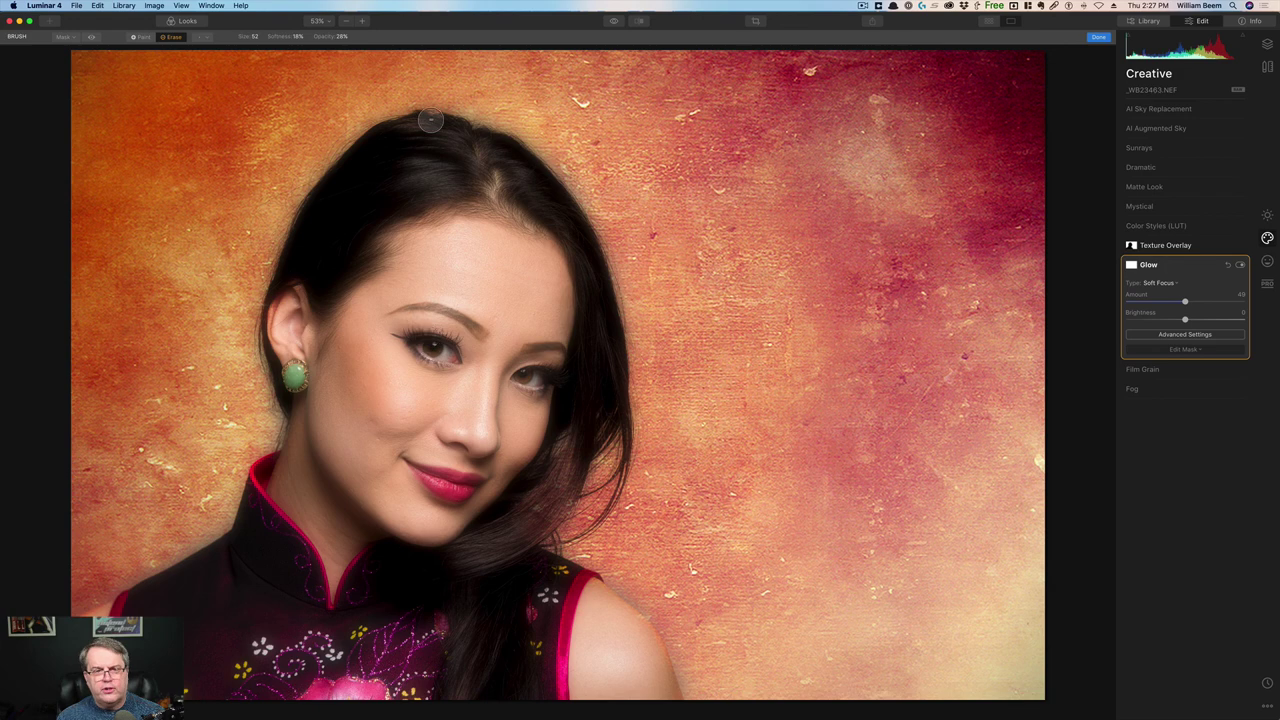
Step: Raise the erase brush's Opacity to 100% and erase the glow from both eyes and the lips
click(340, 37)
drag(342, 50, 372, 49)
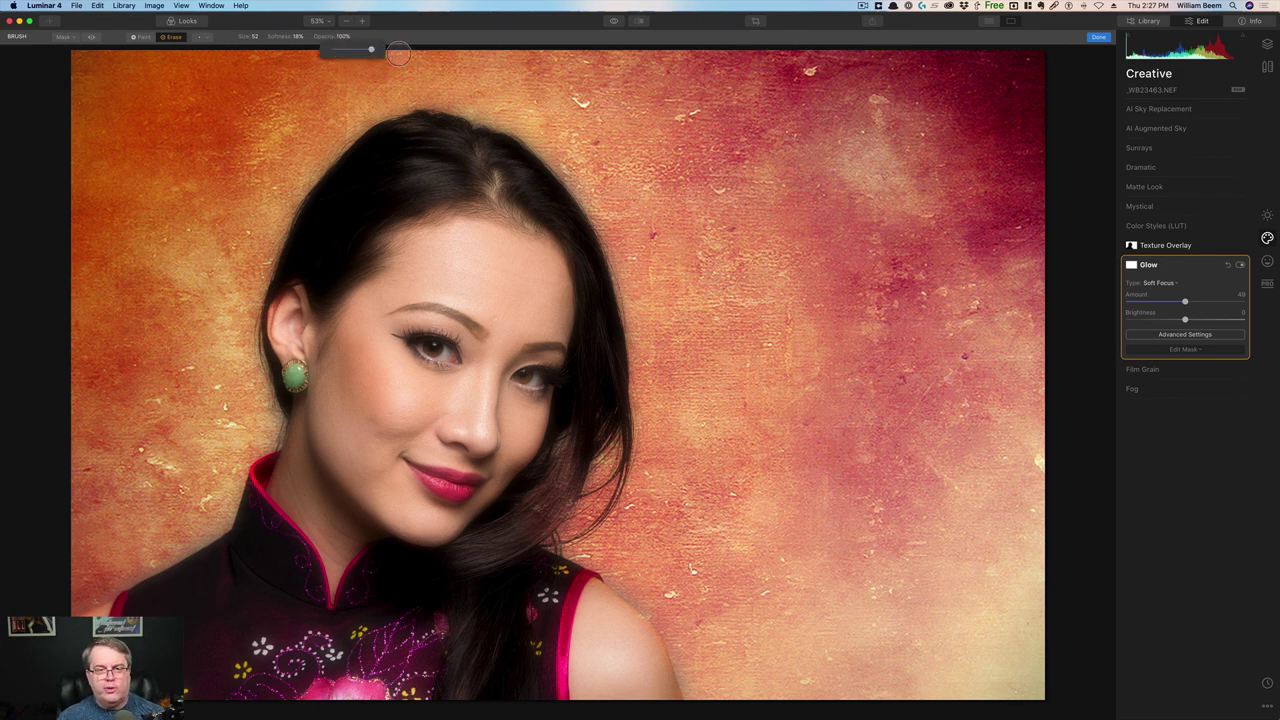
mouse_move(440, 358)
mouse_down()
mouse_move(412, 344)
mouse_move(448, 350)
mouse_move(414, 340)
mouse_move(430, 346)
mouse_up()
drag(540, 372, 532, 378)
mouse_move(437, 490)
mouse_down()
mouse_move(422, 475)
mouse_move(458, 490)
mouse_up()
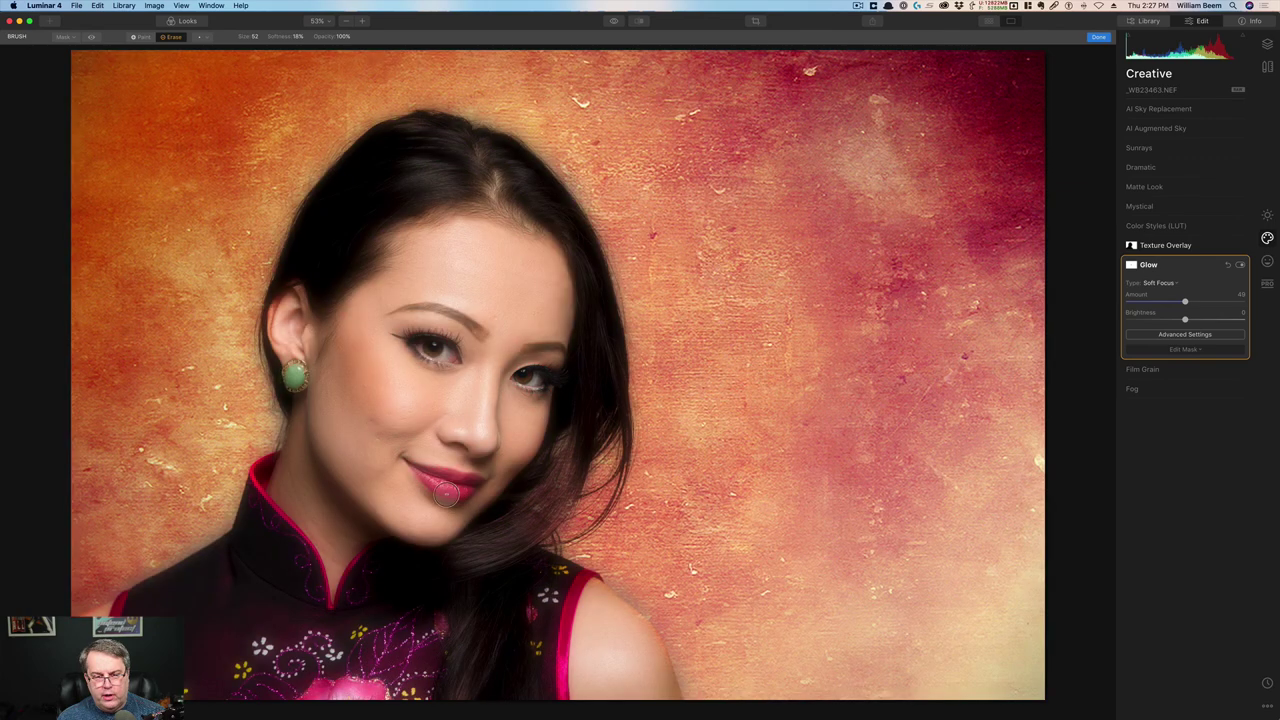
Step: Set the erase brush's Softness to 100% and Size to 100, and erase the glow from the hair on top of the head
click(297, 37)
drag(302, 52, 360, 56)
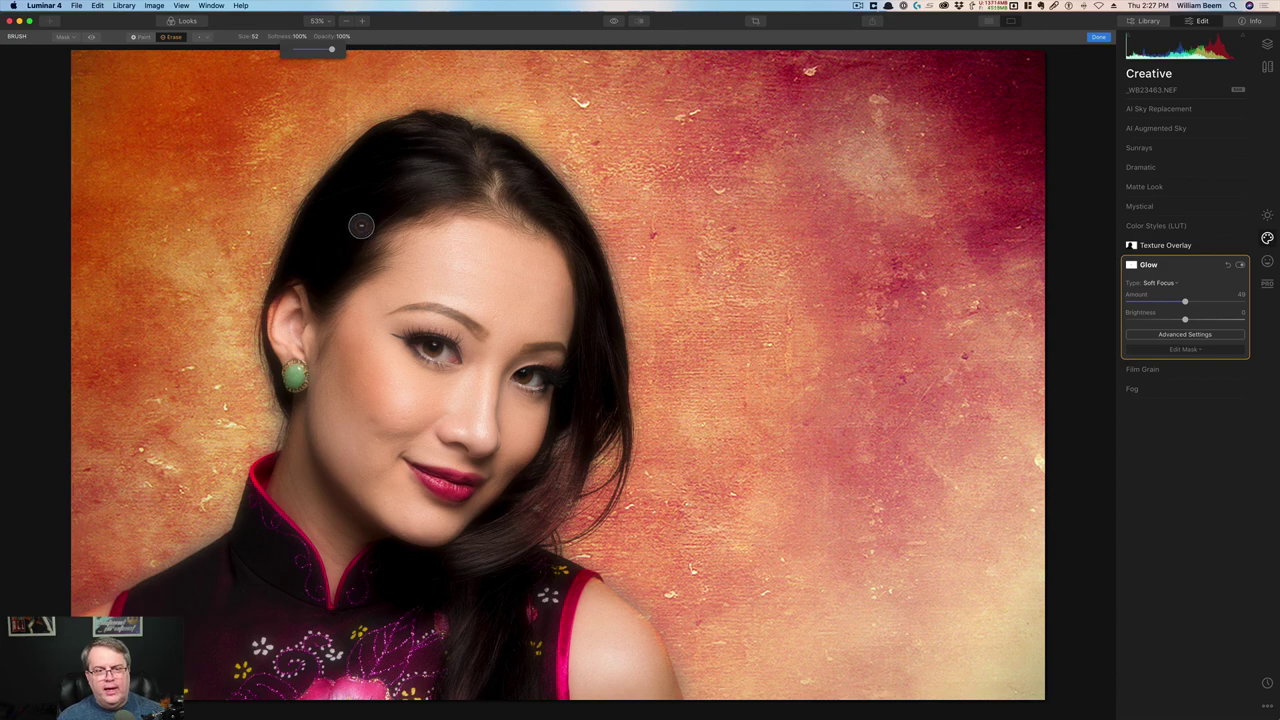
key(bracketright)
key(bracketright)
key(bracketright)
key(bracketright)
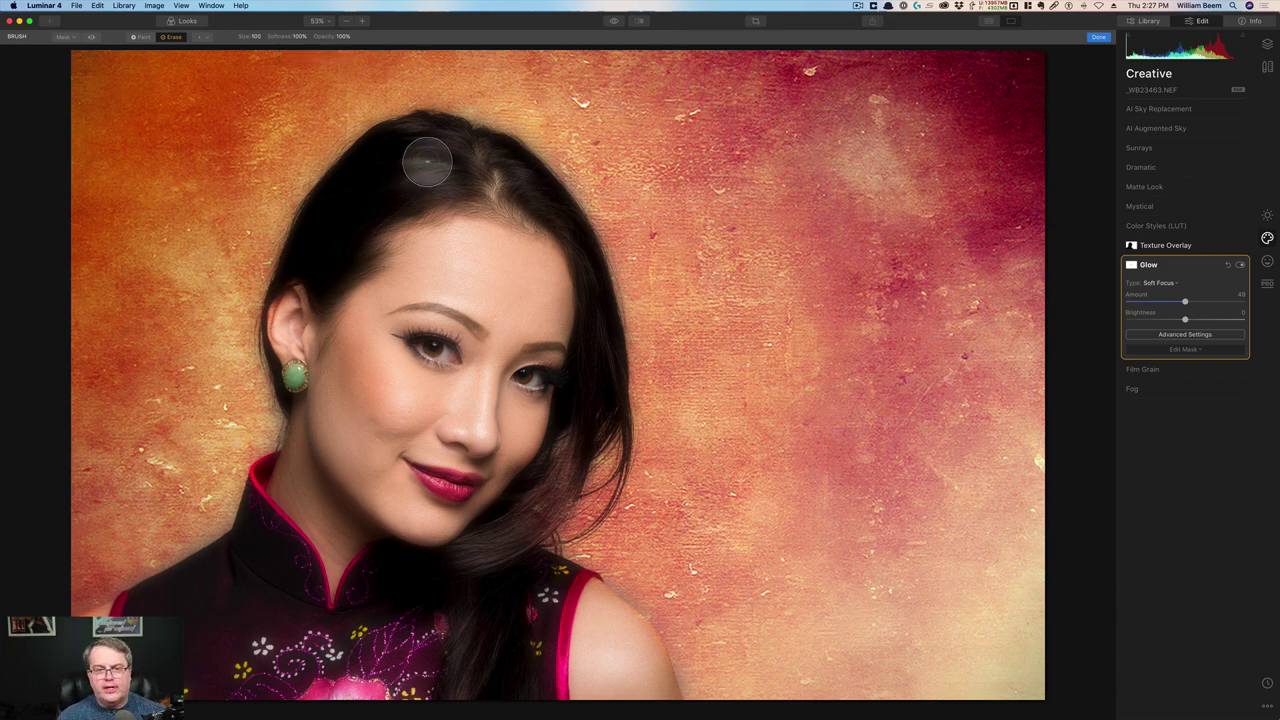
key(slash)
mouse_move(354, 211)
mouse_down()
mouse_move(400, 161)
mouse_move(366, 178)
mouse_move(373, 169)
mouse_move(317, 290)
mouse_move(332, 256)
mouse_move(452, 150)
mouse_move(548, 200)
mouse_move(468, 182)
mouse_up()
key(slash)
Step: Reduce the erase brush's Size to 64 and erase the glow from the hair falling beside the face down to the collar
key(bracketleft)
key(bracketleft)
key(bracketleft)
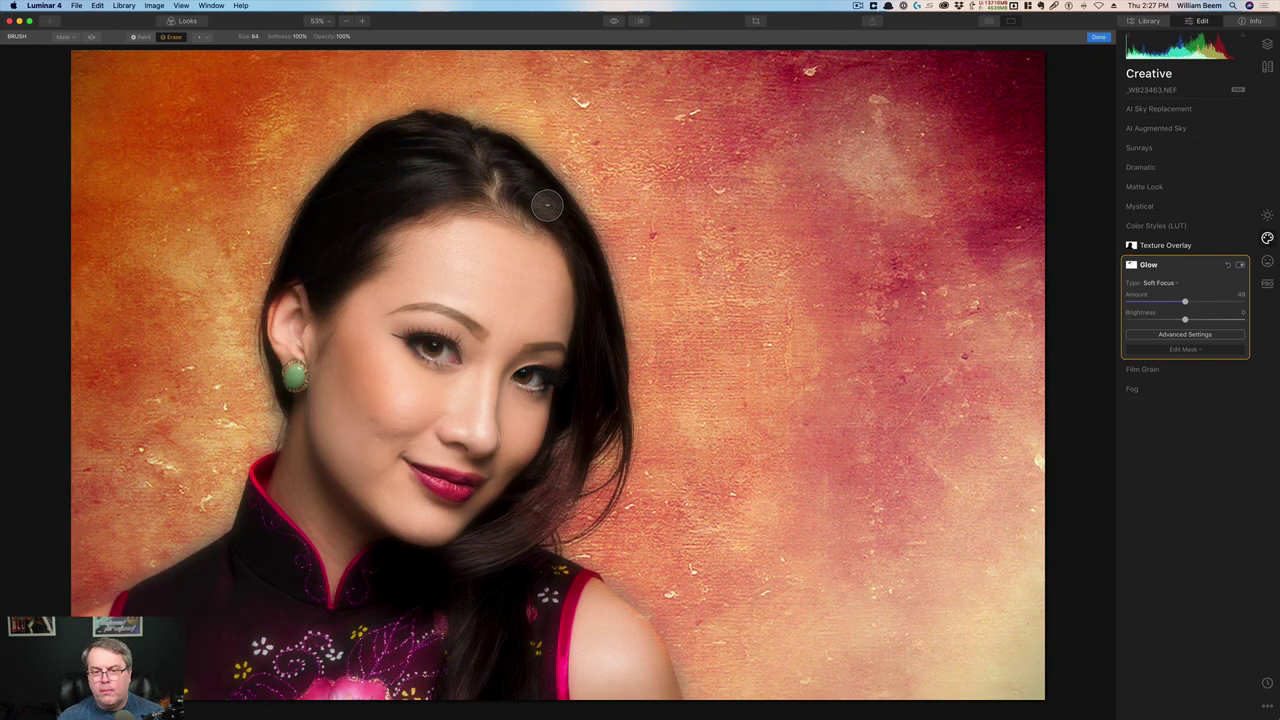
key(slash)
mouse_move(567, 230)
mouse_down()
mouse_move(602, 341)
mouse_move(589, 304)
mouse_move(591, 420)
mouse_move(579, 366)
mouse_move(575, 412)
mouse_move(477, 563)
mouse_up()
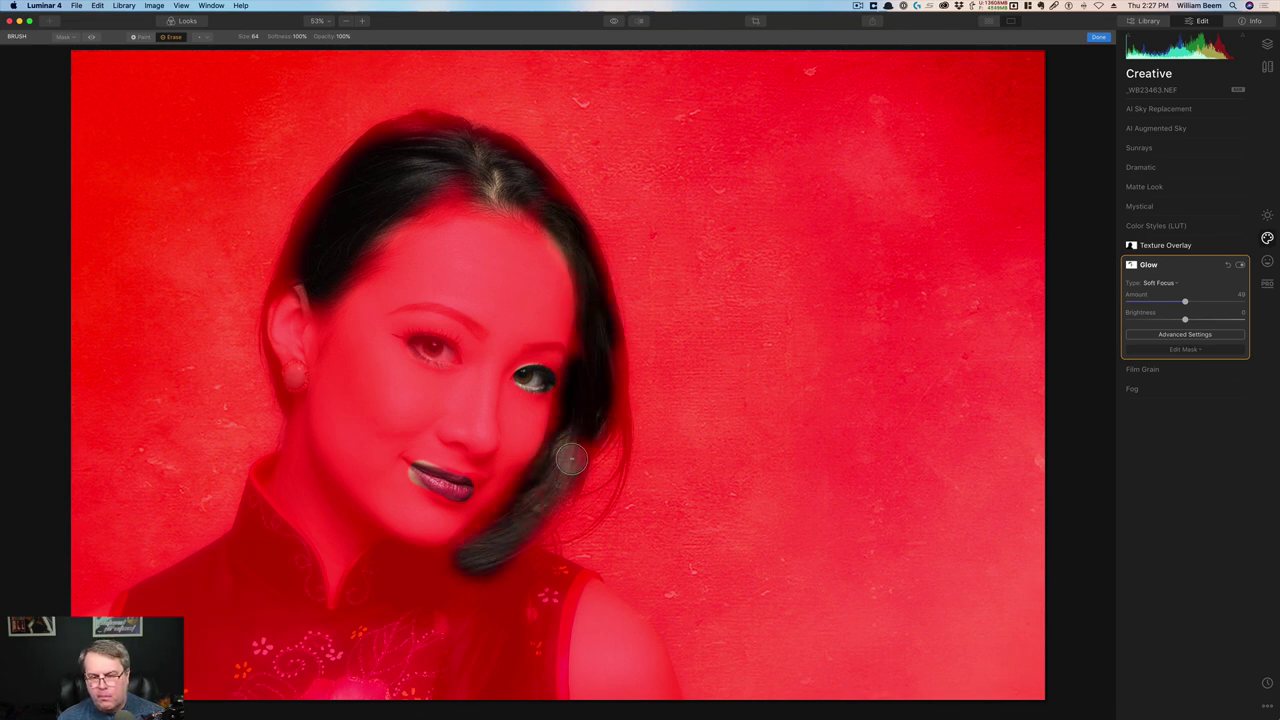
key(slash)
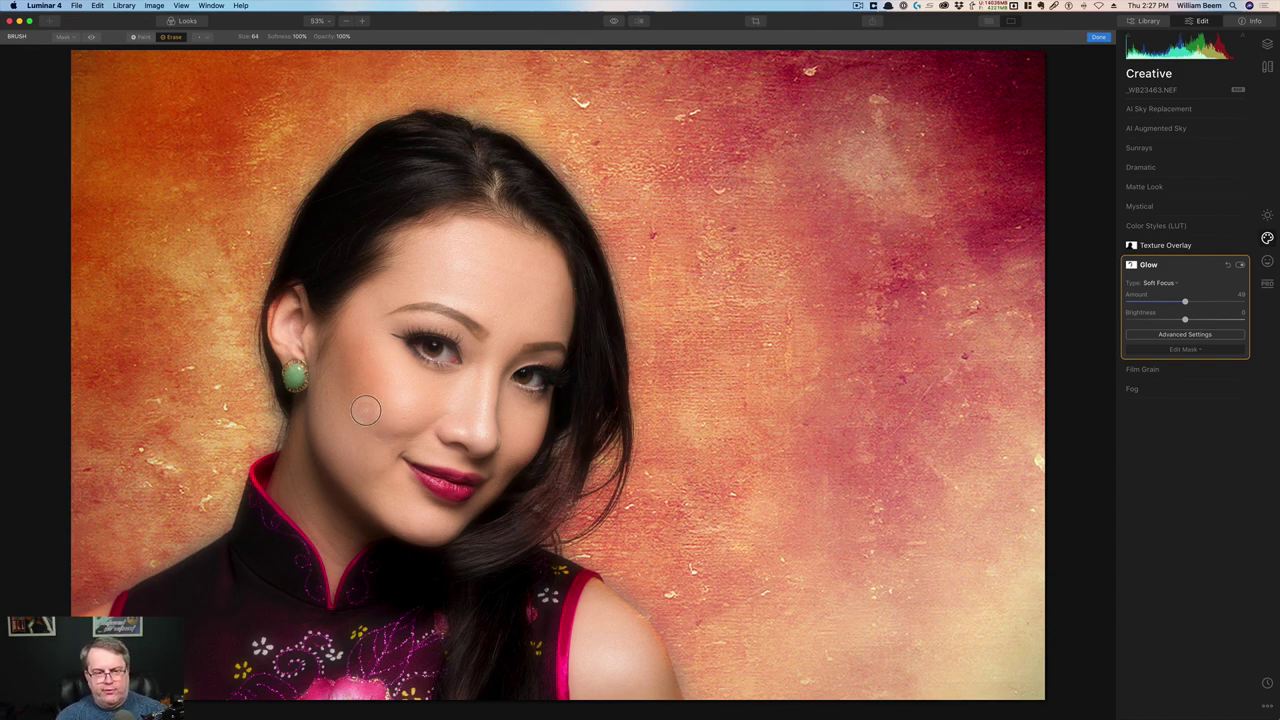
Step: Check the Glow mask overlay and erase the glow from the embroidery on the front of the dress
key(slash)
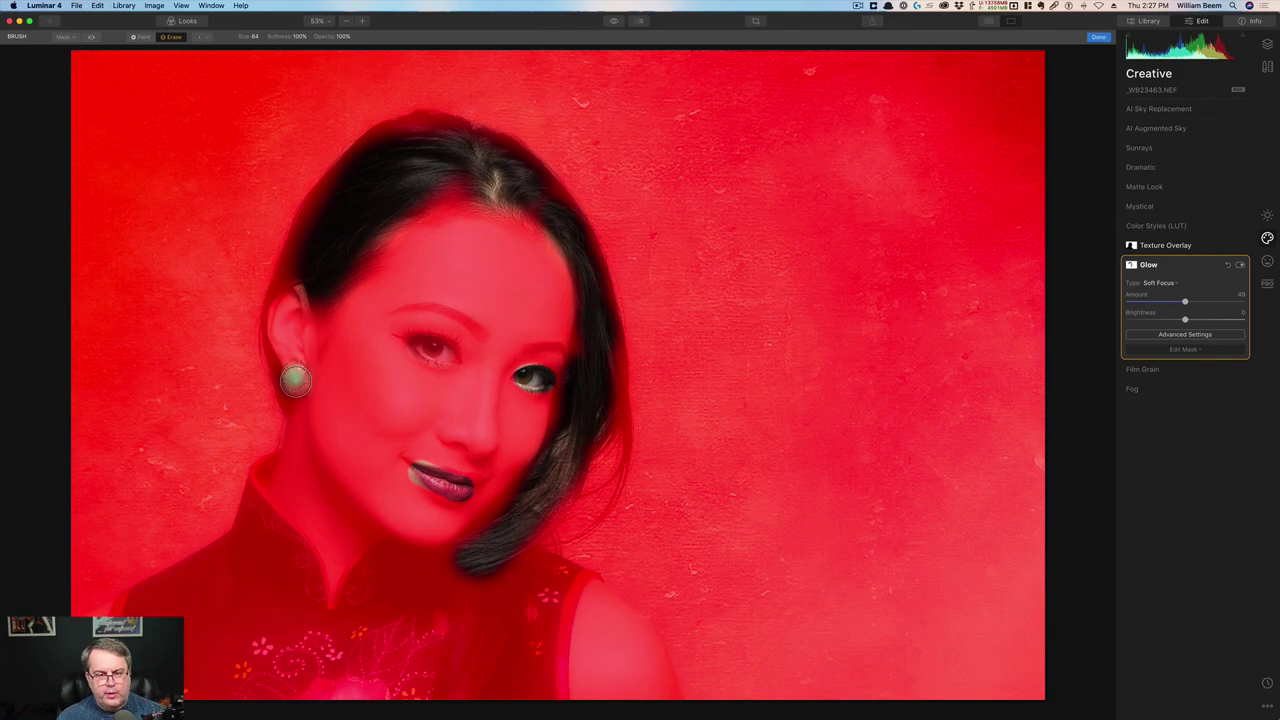
key(slash)
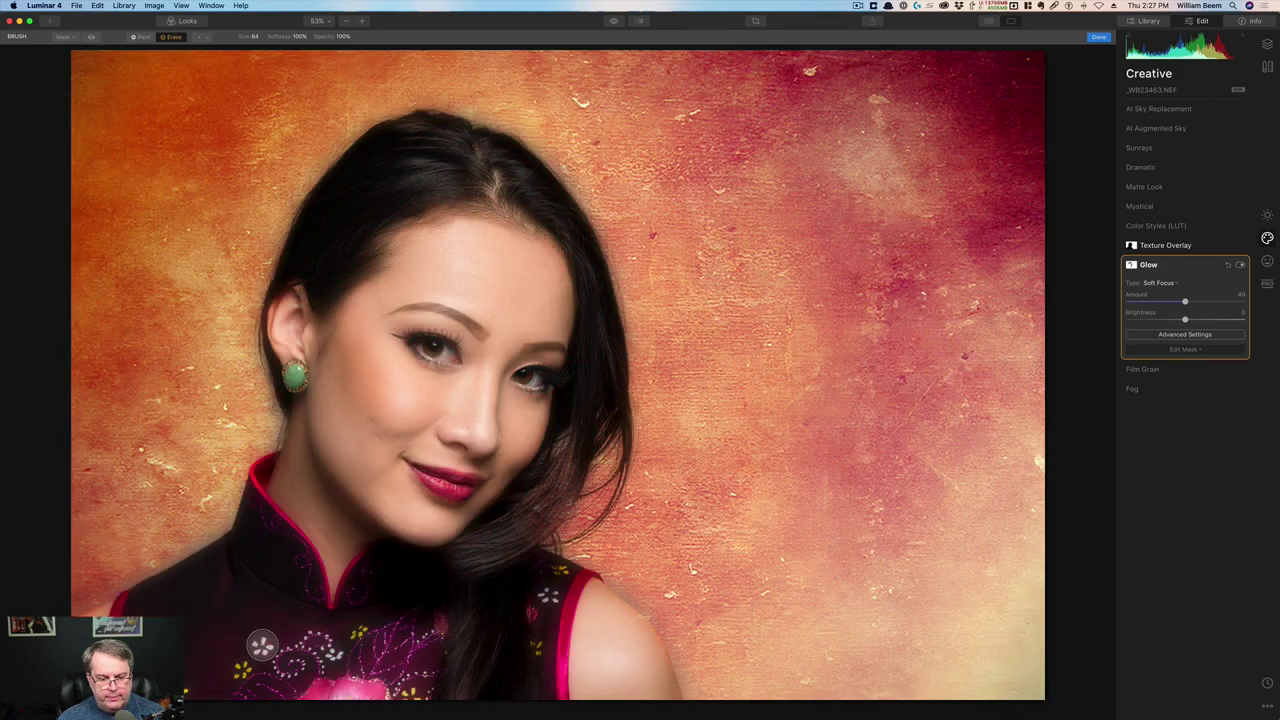
drag(360, 630, 407, 692)
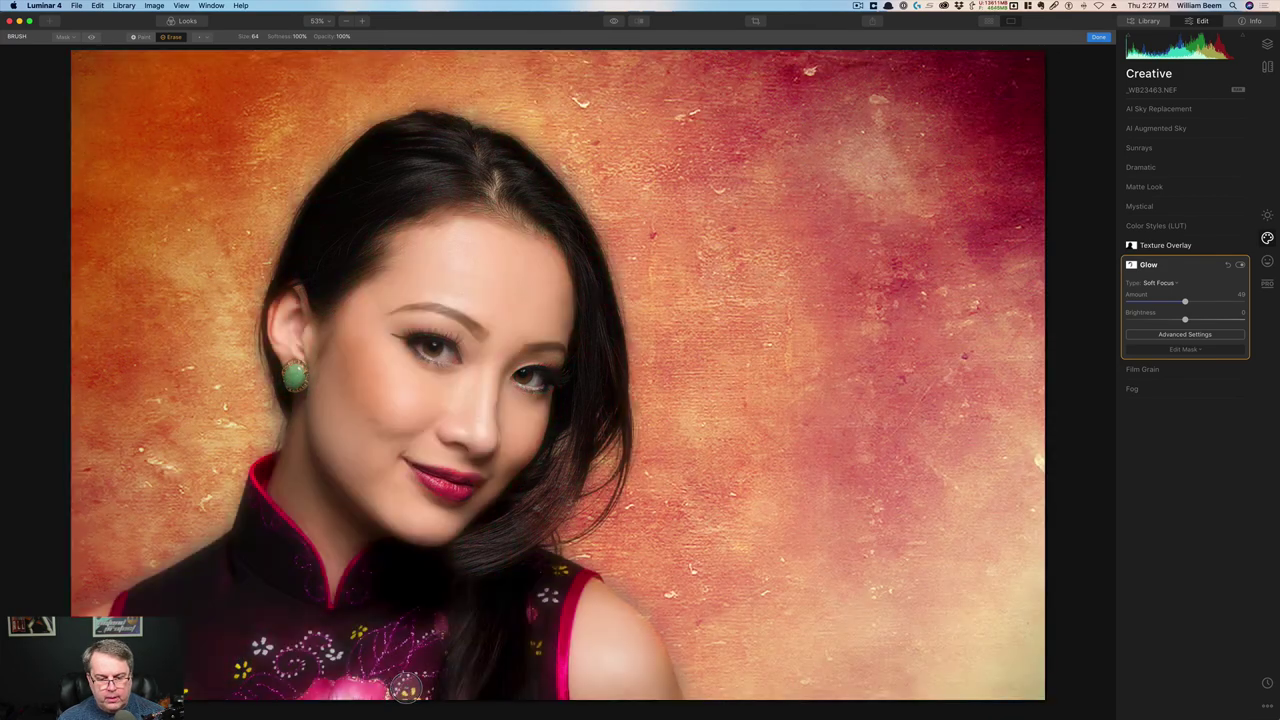
Step: Toggle the Glow filter off and on to compare the portrait with and without the effect
click(1241, 265)
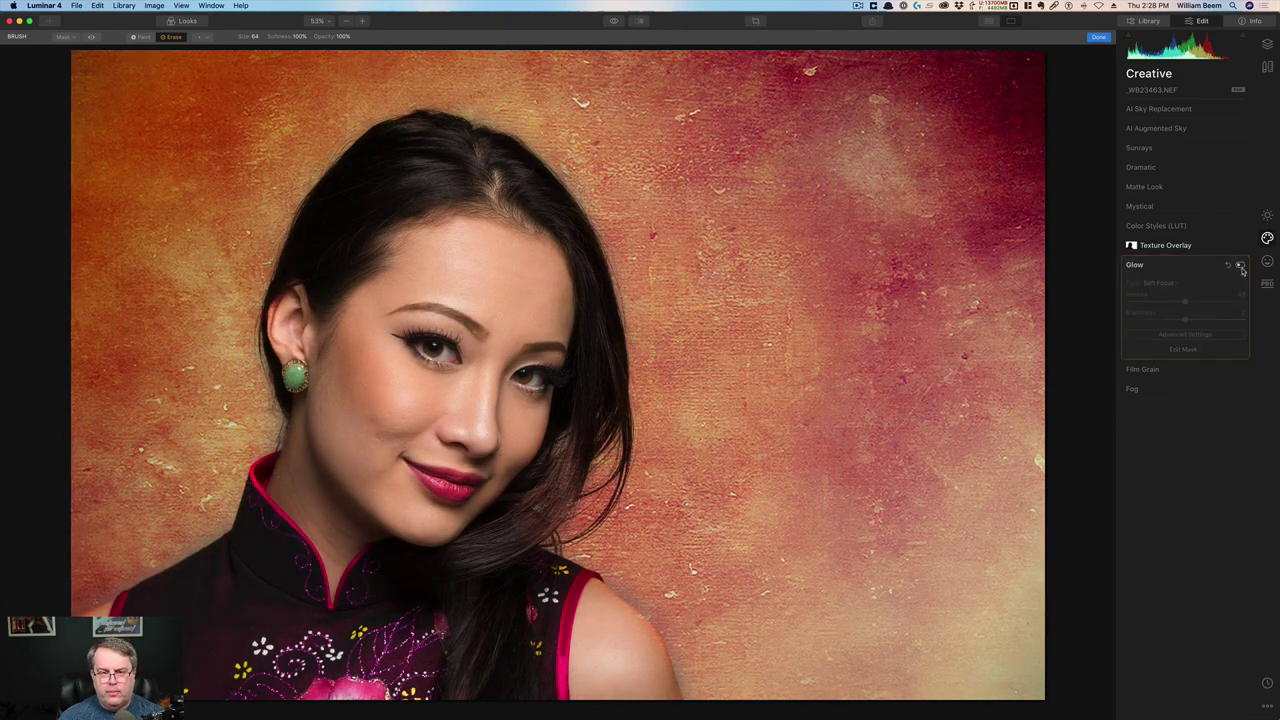
click(1240, 265)
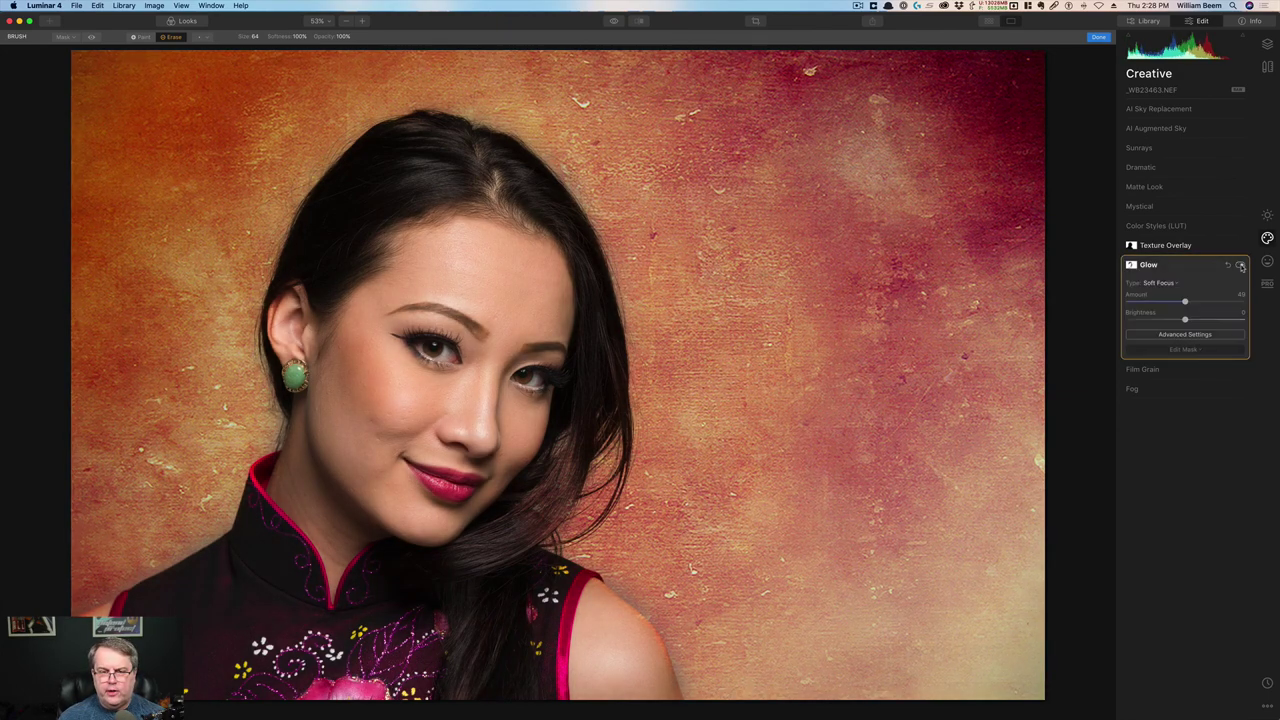
click(1241, 267)
click(1240, 265)
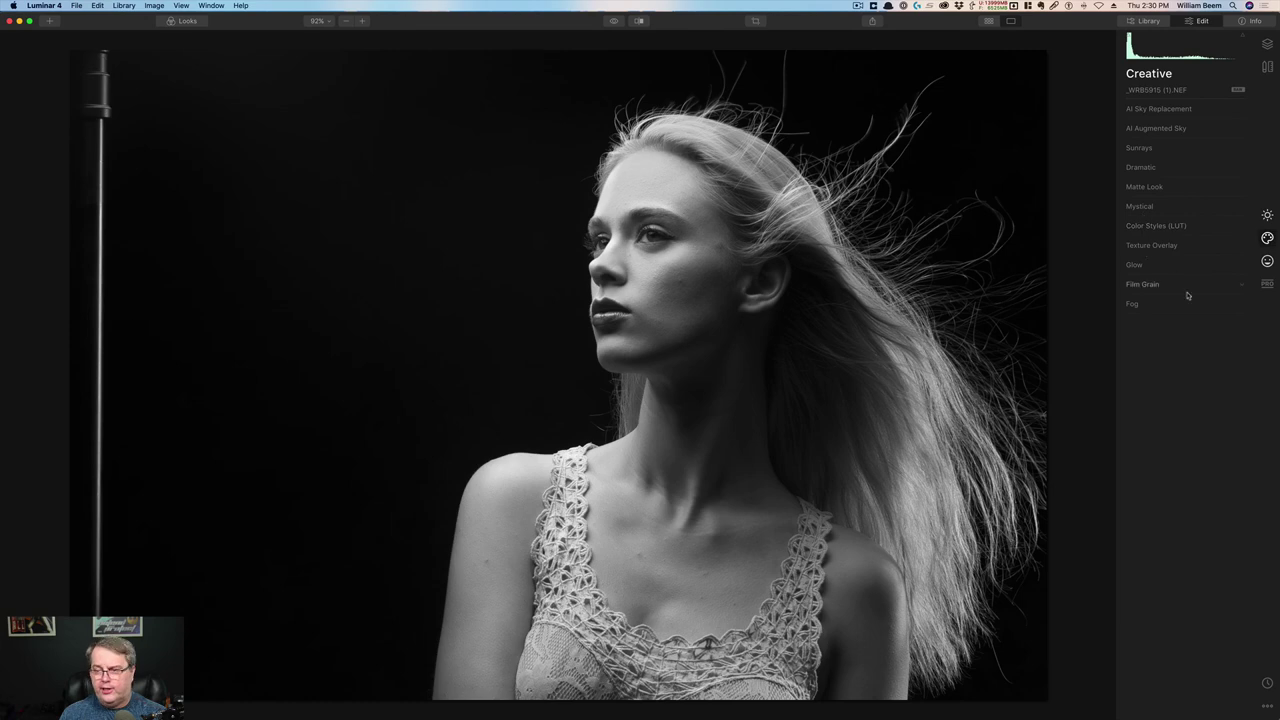
Step: Apply Film Grain to the black-and-white portrait with Amount 74, Size 56 and Roughness 77
click(1146, 287)
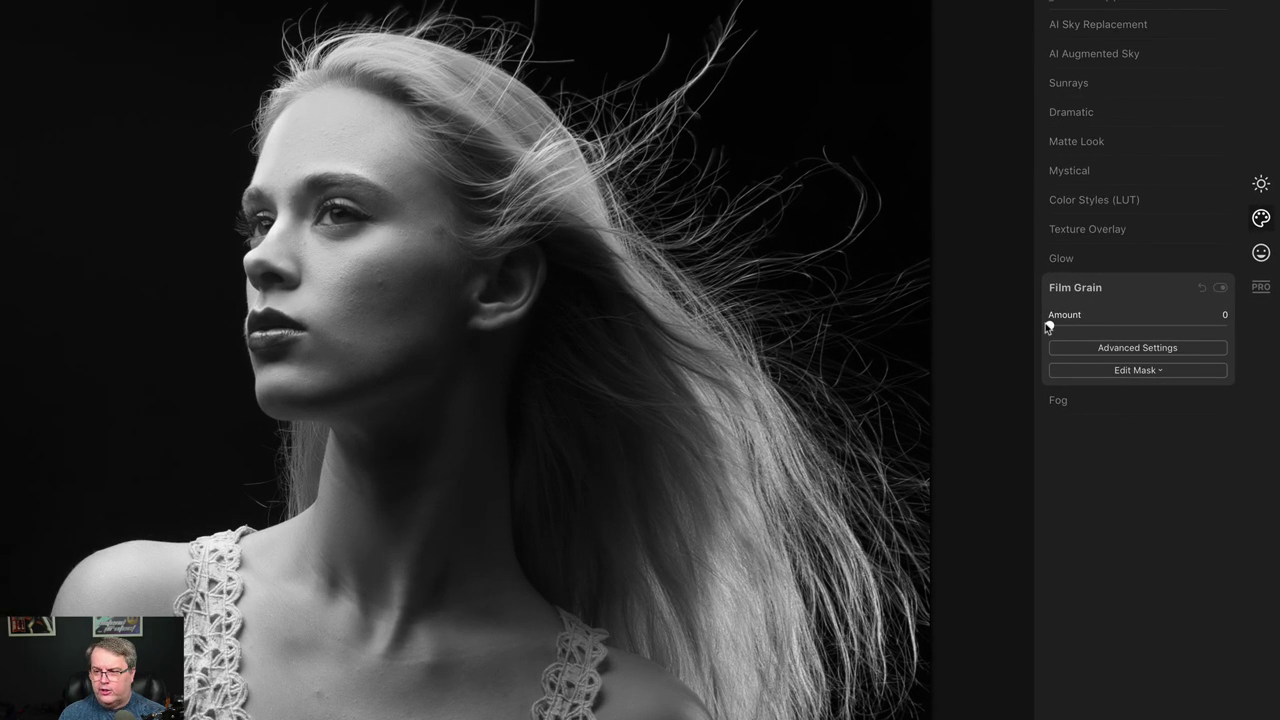
drag(1048, 327, 1183, 334)
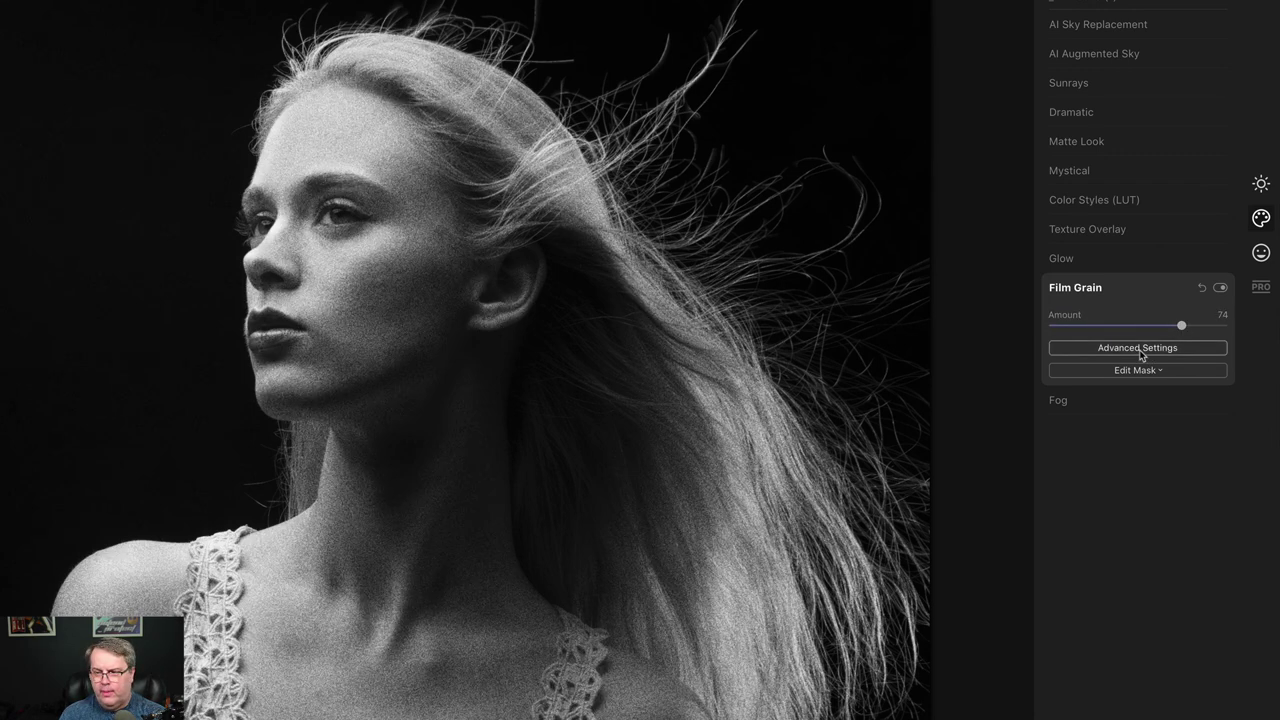
click(1139, 348)
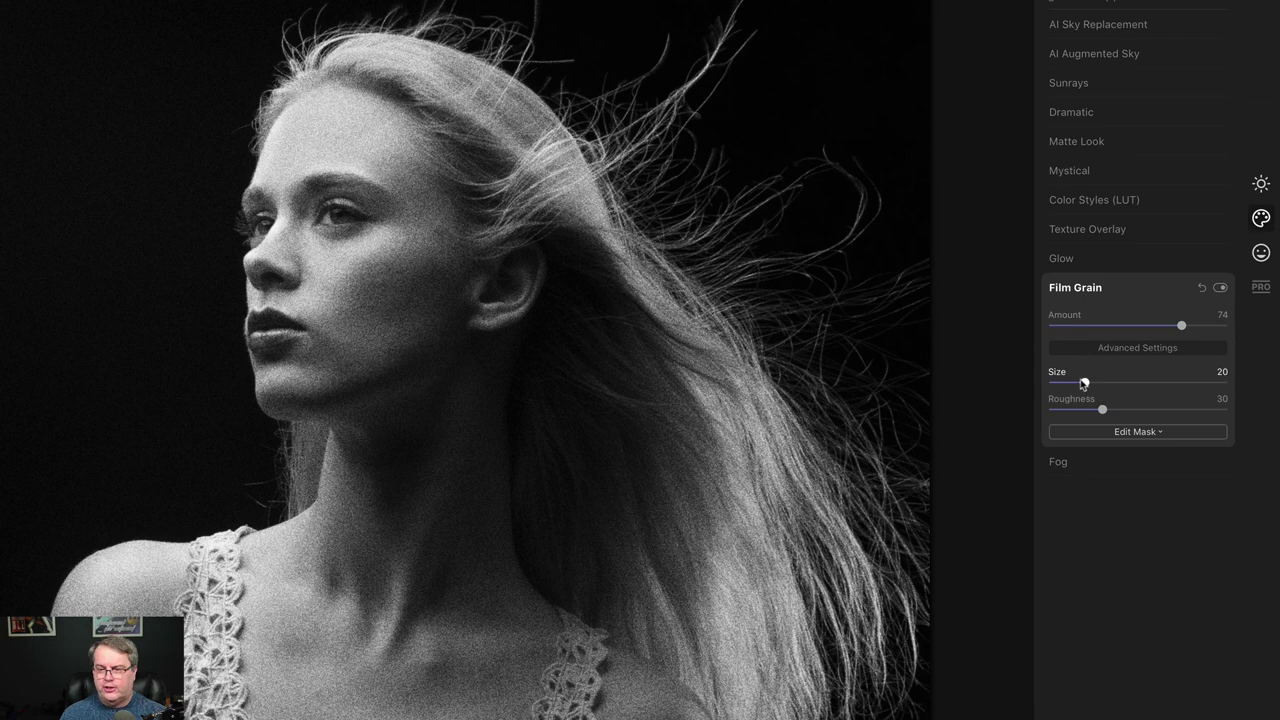
drag(1084, 384, 1148, 382)
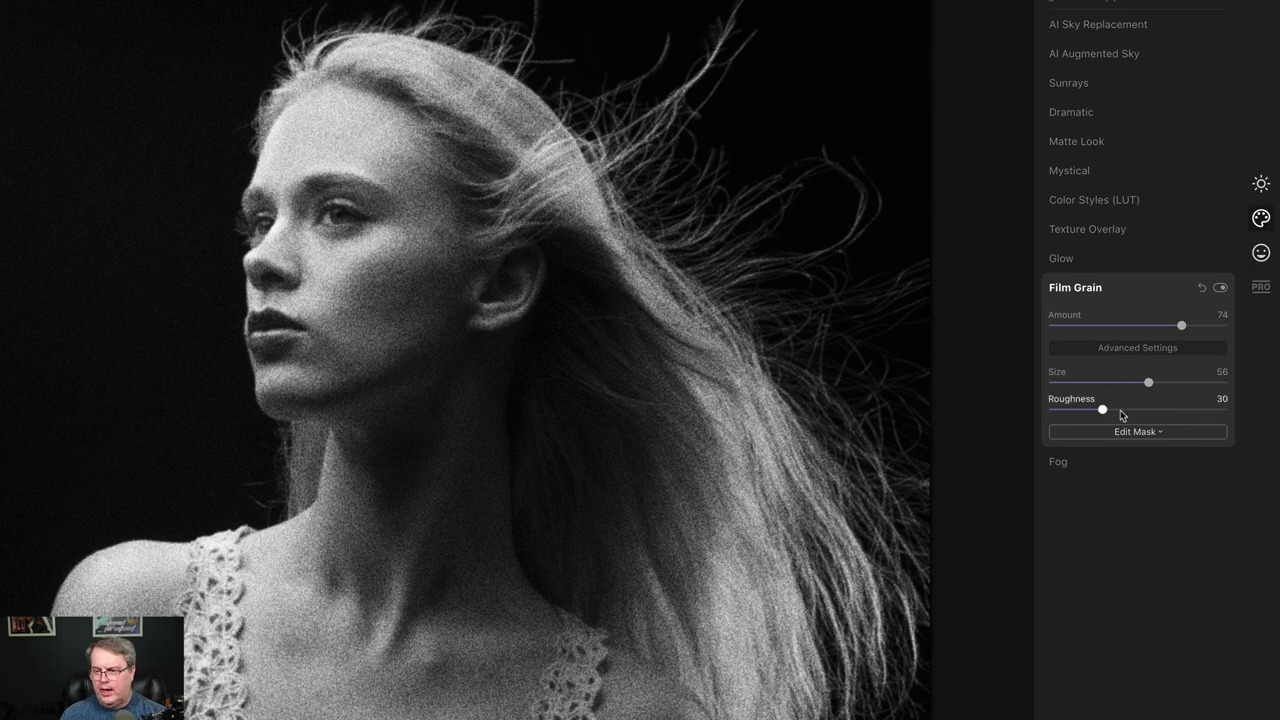
click(1190, 404)
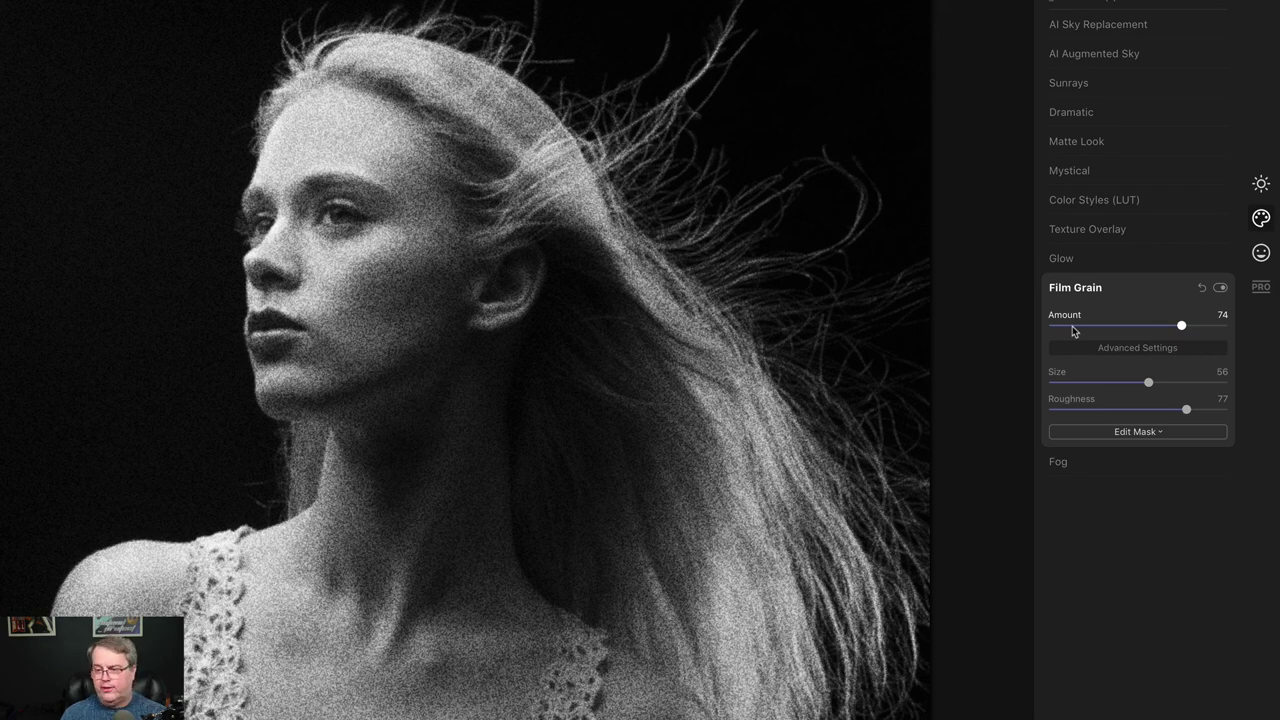
Step: Soften the Film Grain on the portrait to Amount 14 and Size 22, and lower its Roughness
click(1074, 326)
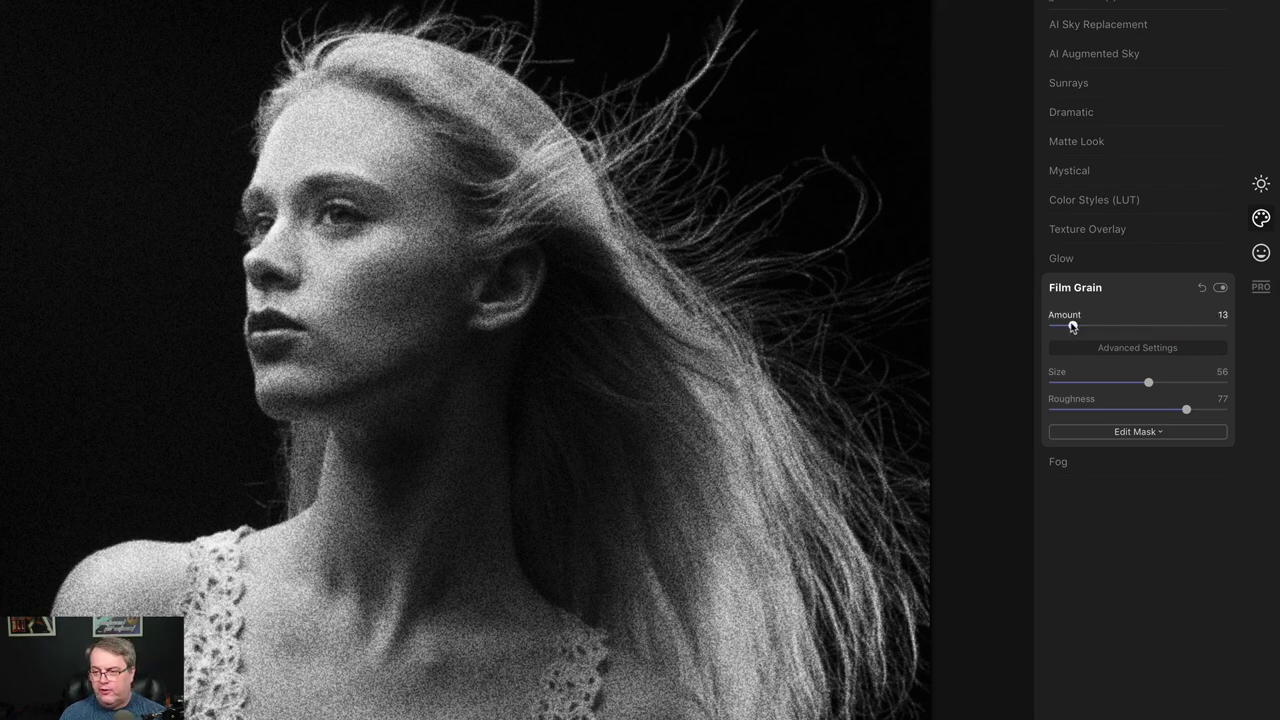
click(1090, 382)
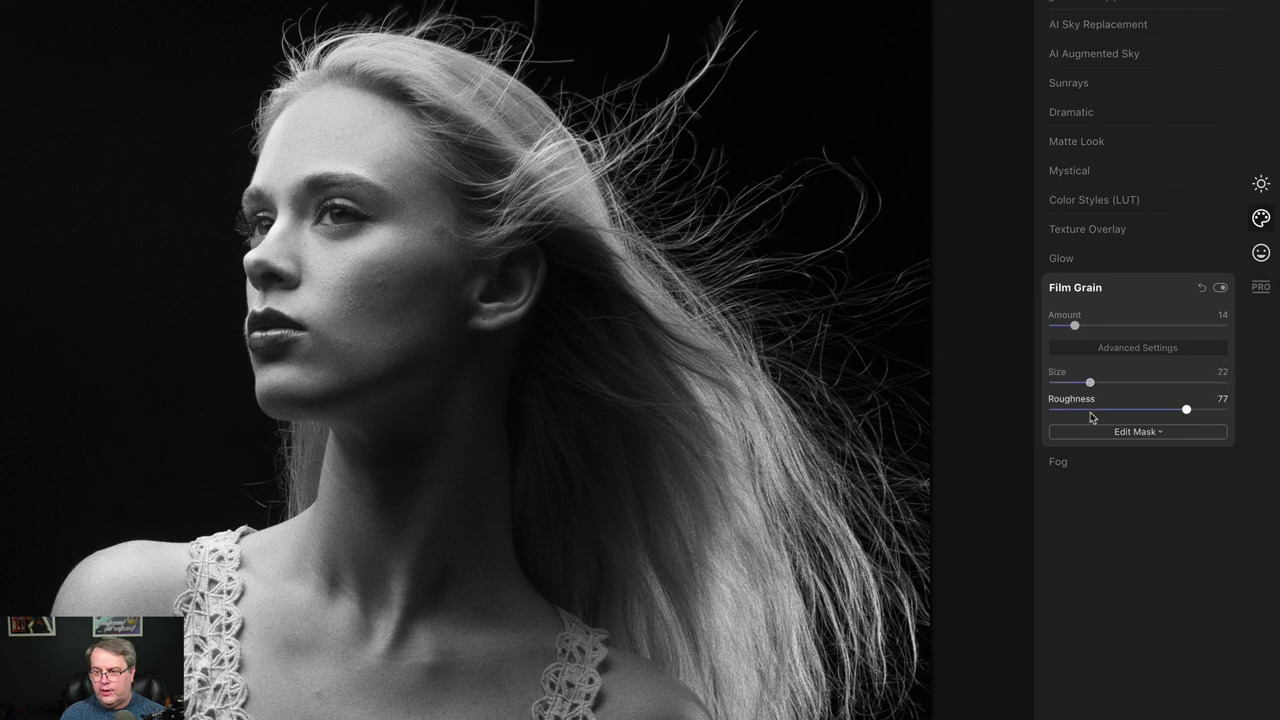
click(1094, 410)
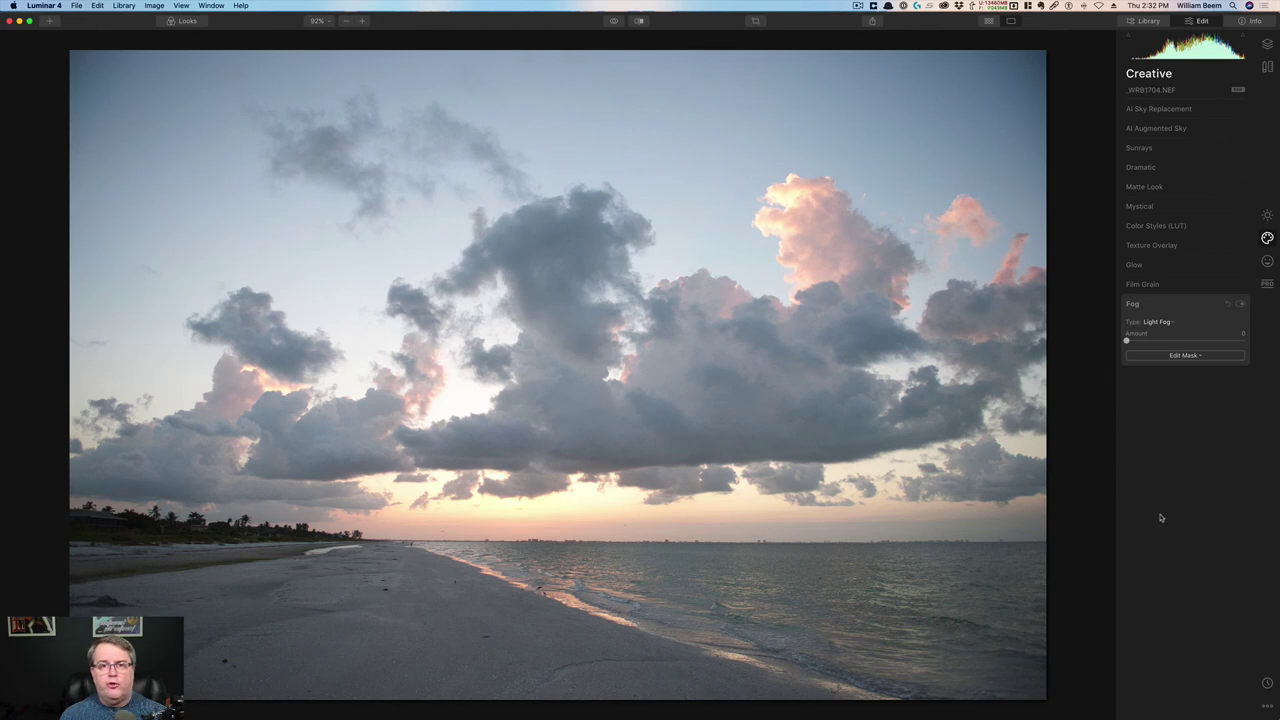
Step: Apply Light Fog to the beach sunset photo with an Amount of 53
click(1170, 322)
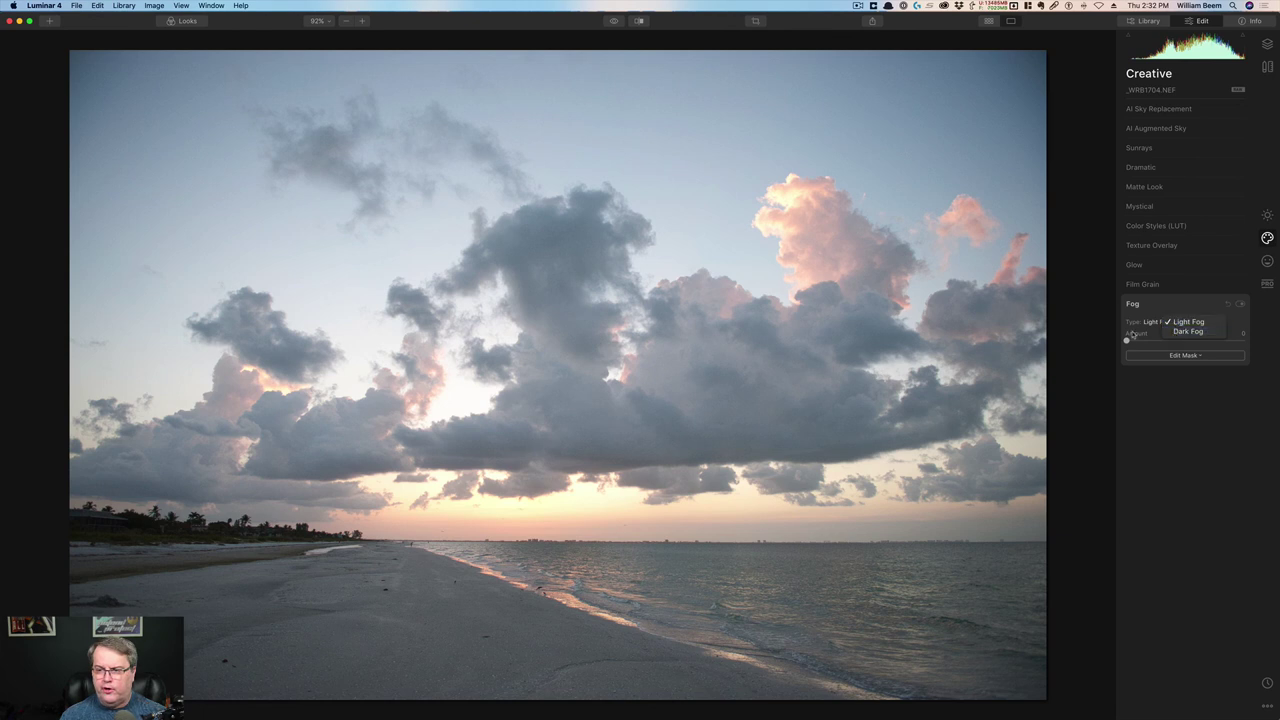
click(1179, 323)
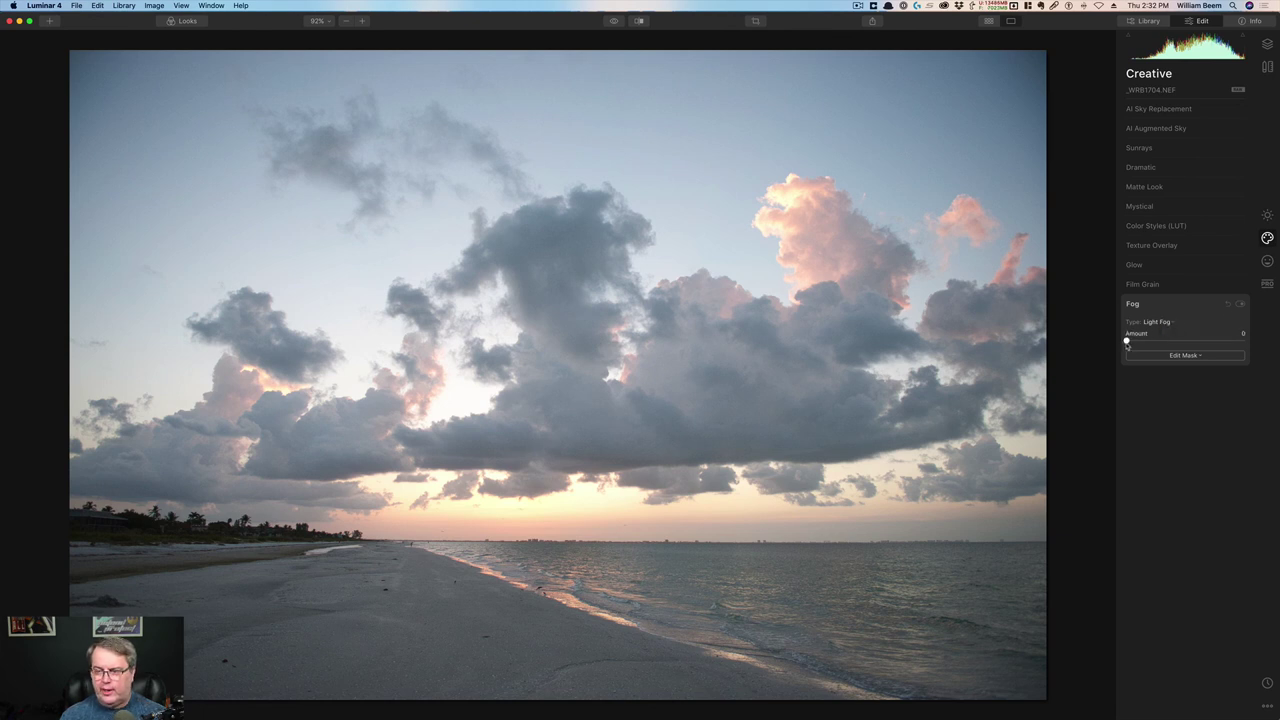
drag(1127, 341, 1189, 341)
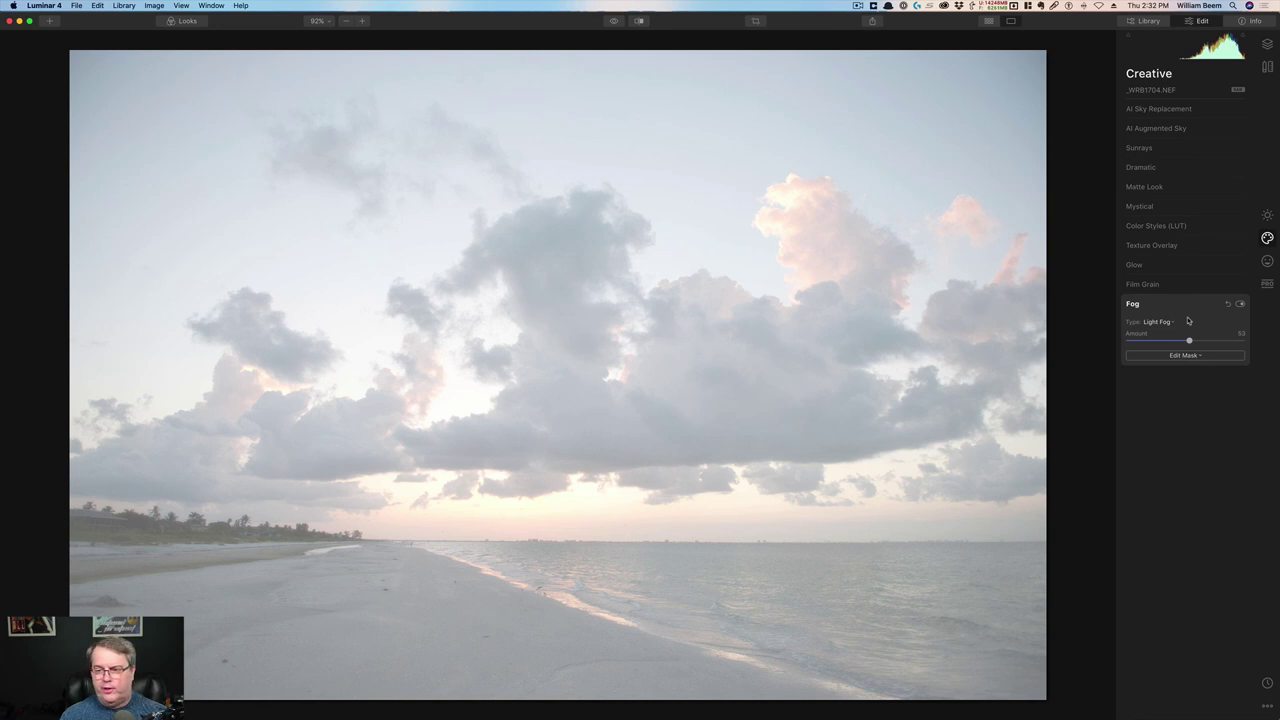
Step: Add a gradient mask to the Fog filter, tilting and positioning it diagonally to keep fog off the beach and tree line
click(1187, 356)
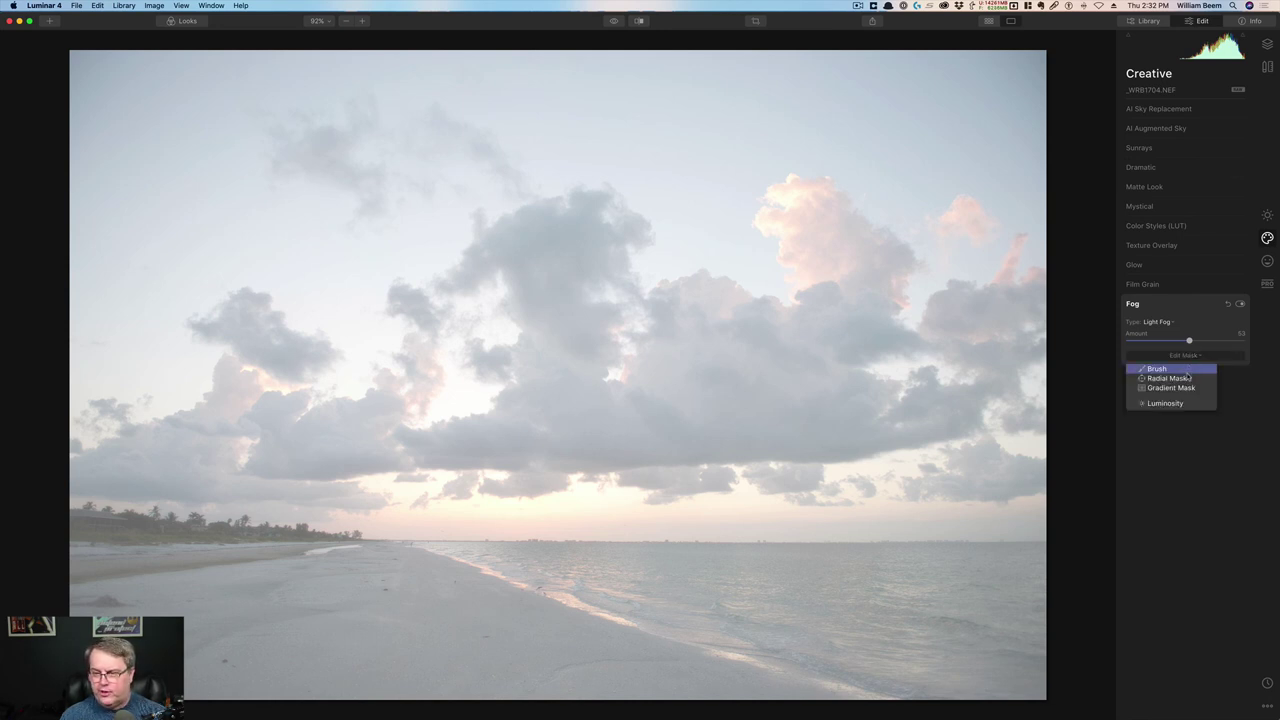
click(1181, 388)
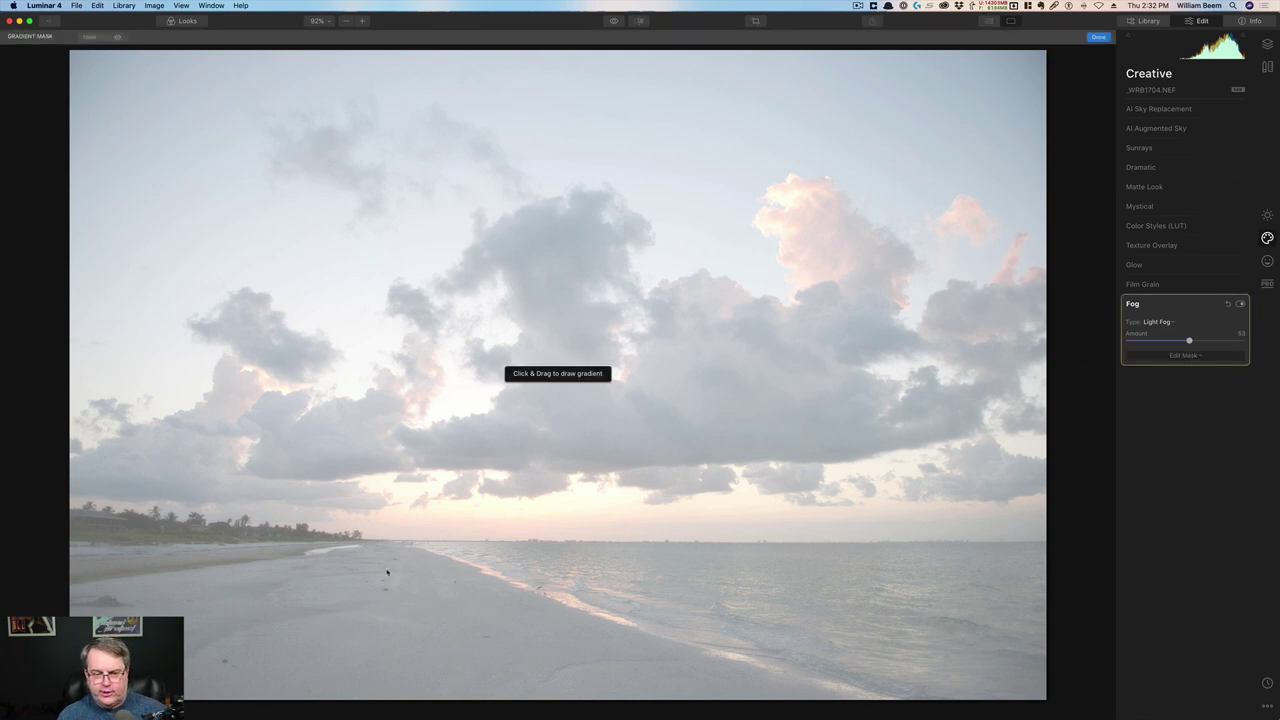
drag(263, 556, 359, 528)
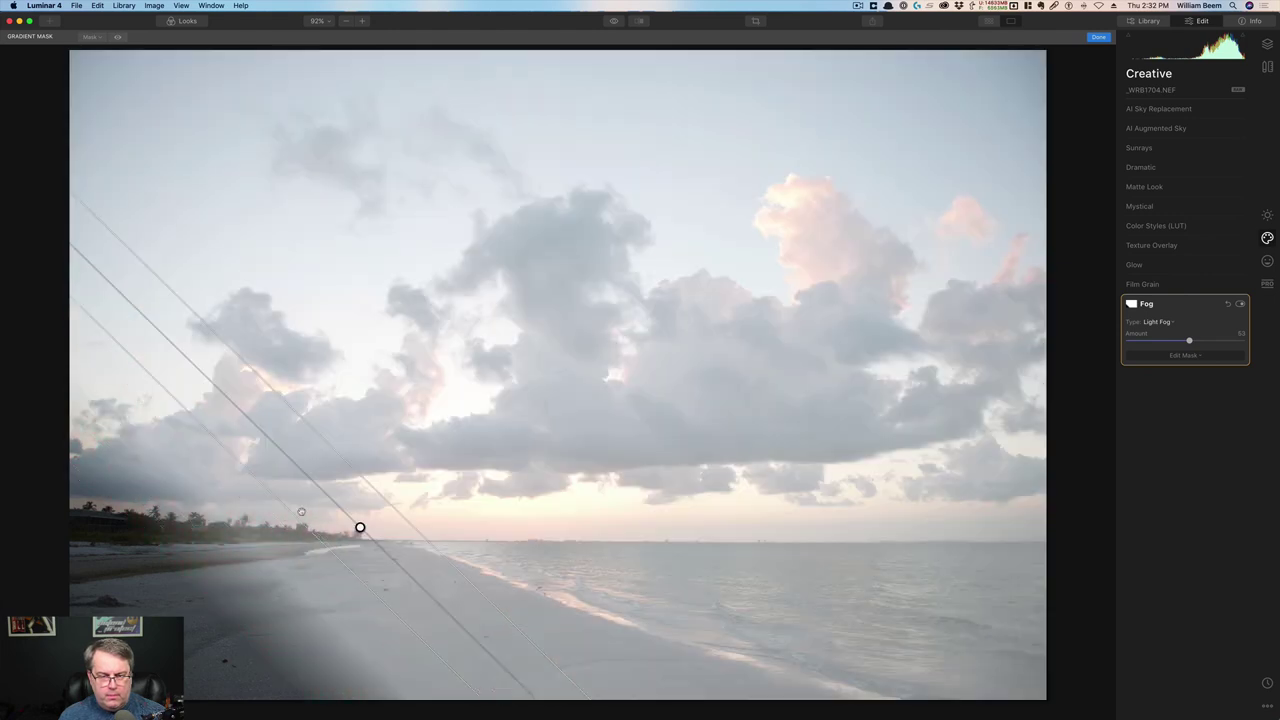
drag(233, 405, 206, 447)
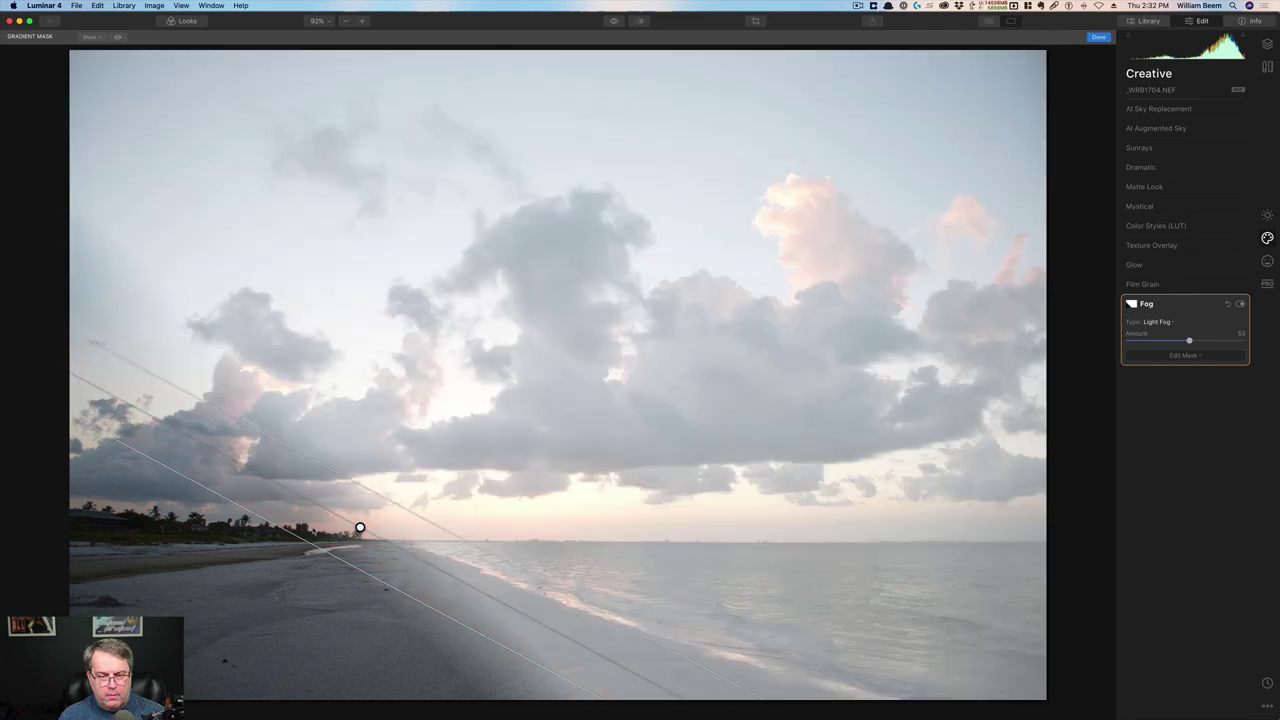
drag(296, 576, 285, 632)
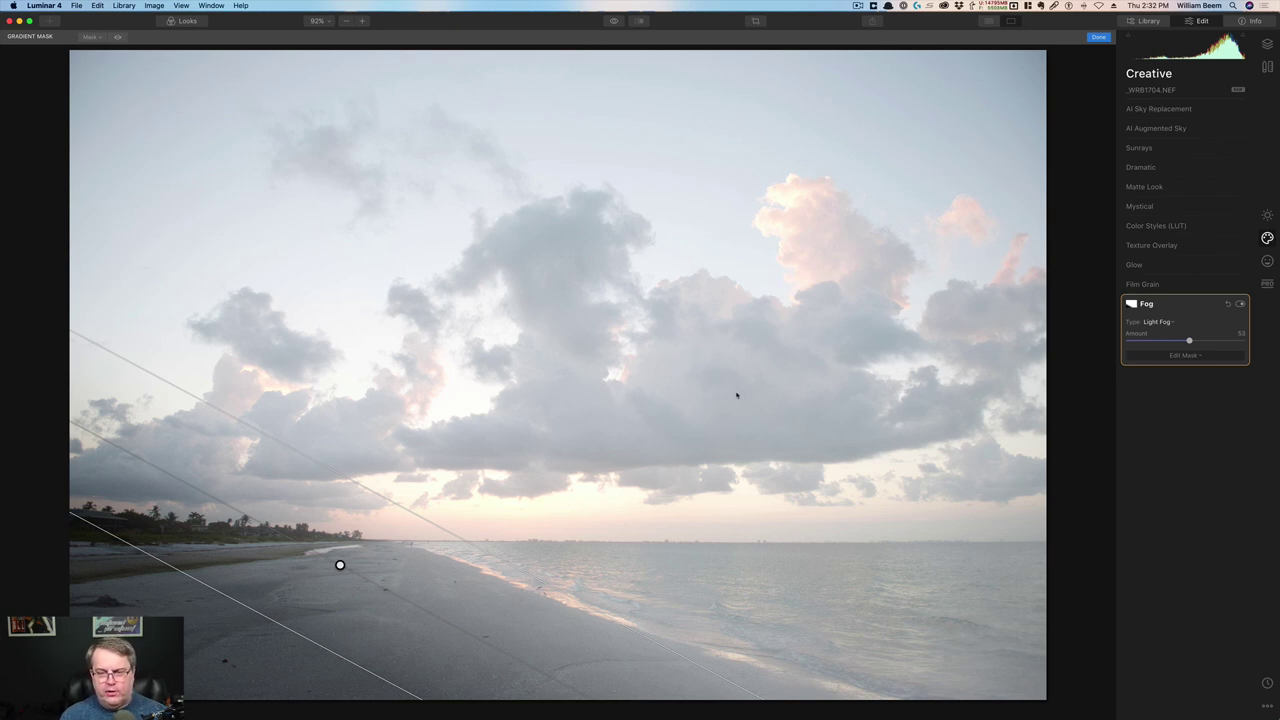
Step: Raise the Fog Amount to 74 and move the gradient's centre to where the shoreline meets the horizon, checking the mask overlay
drag(1189, 341, 1213, 342)
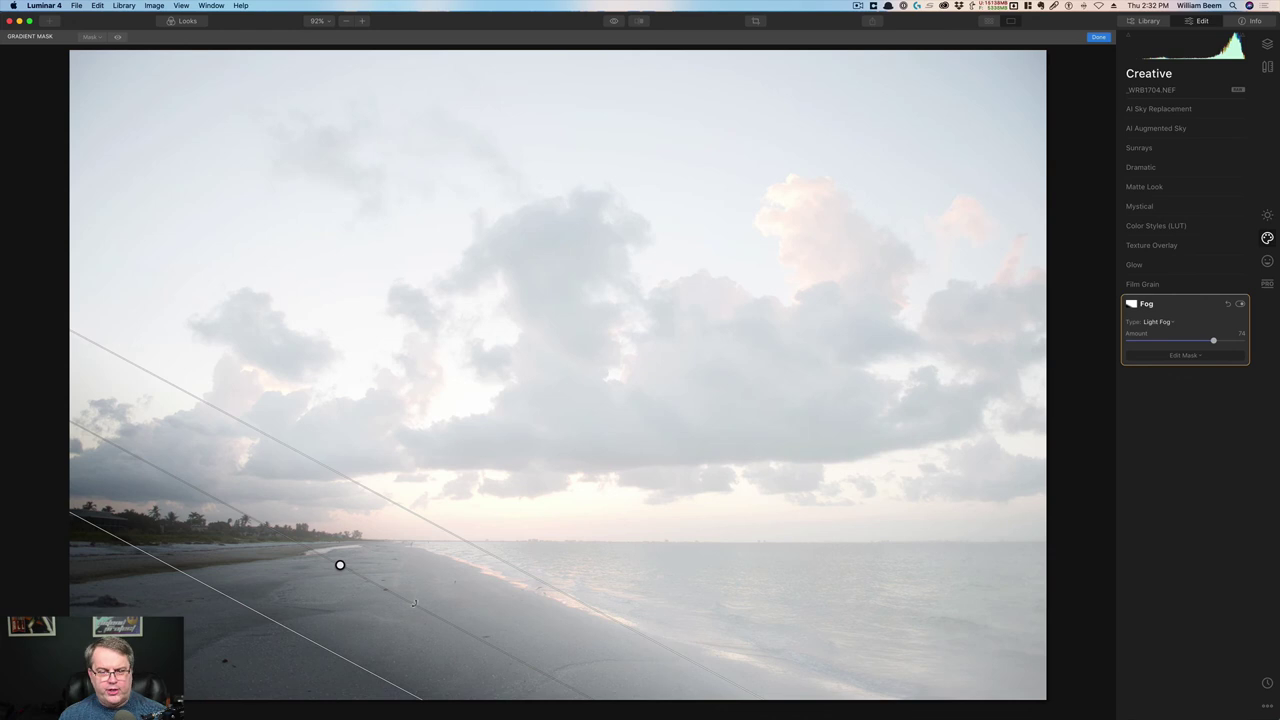
drag(340, 564, 417, 540)
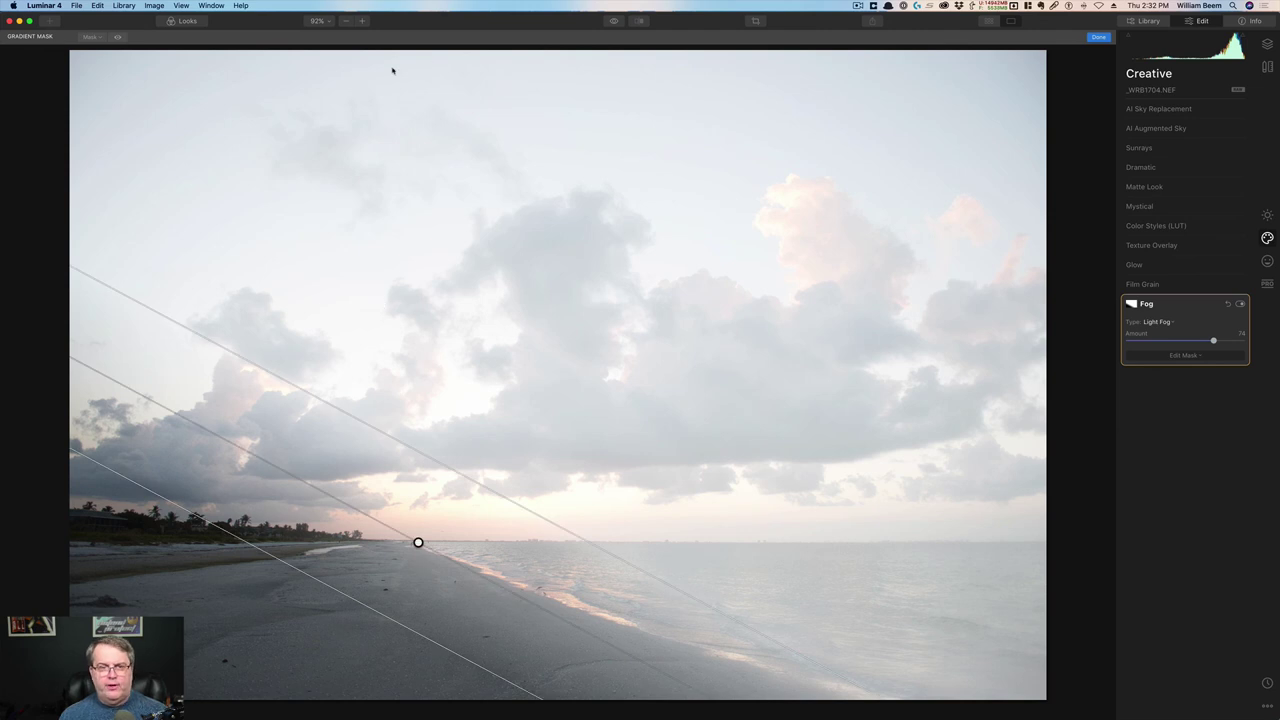
click(117, 37)
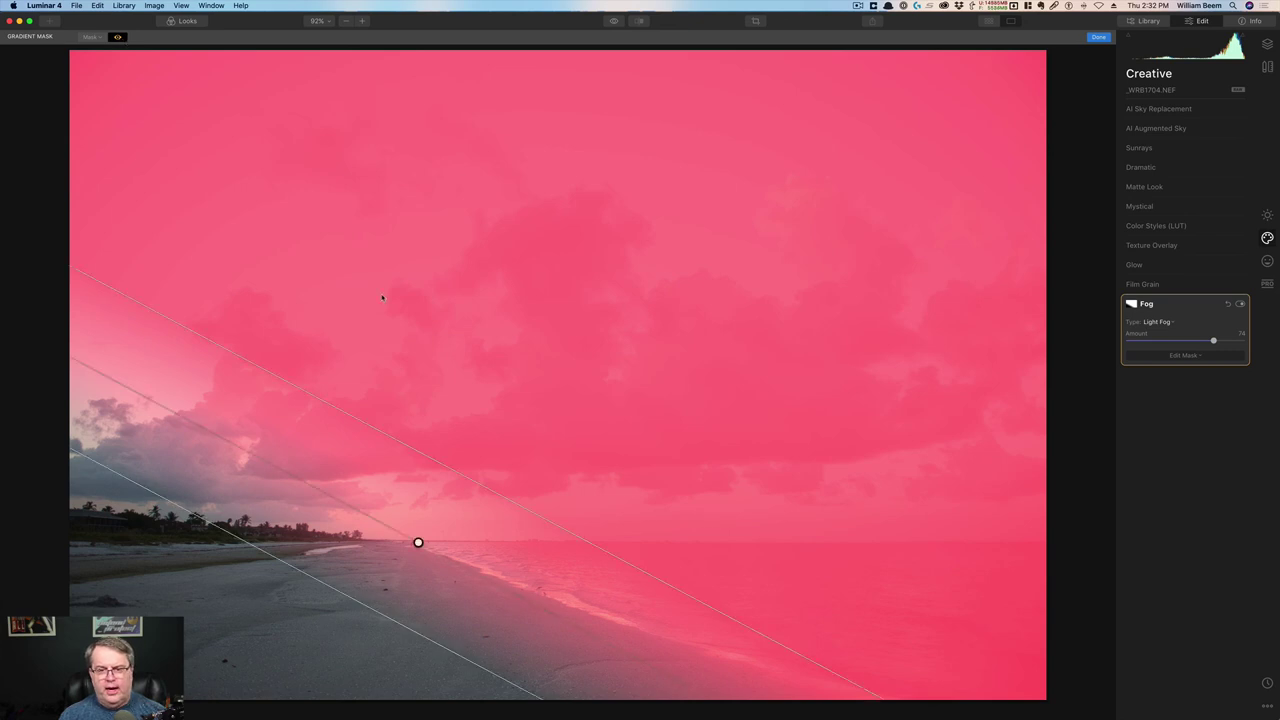
click(117, 37)
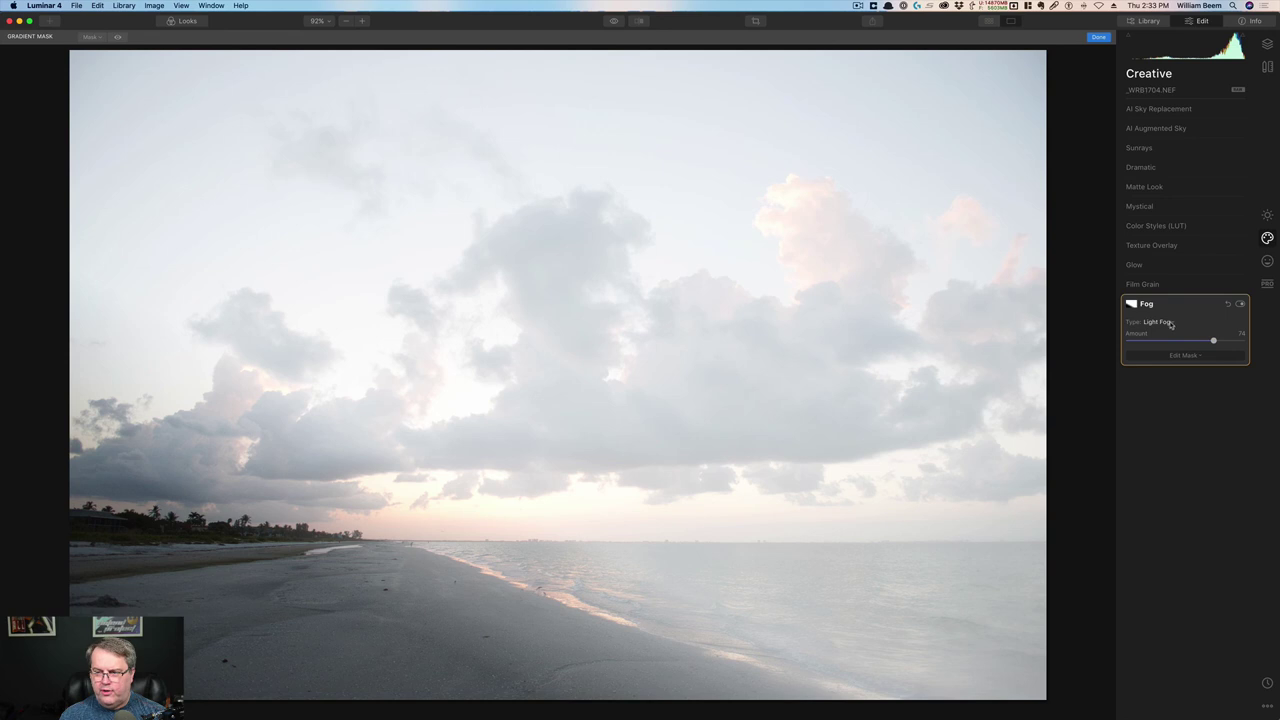
Step: Switch the masked fog to Dark Fog and reduce its Amount to 36
click(1171, 323)
click(1176, 336)
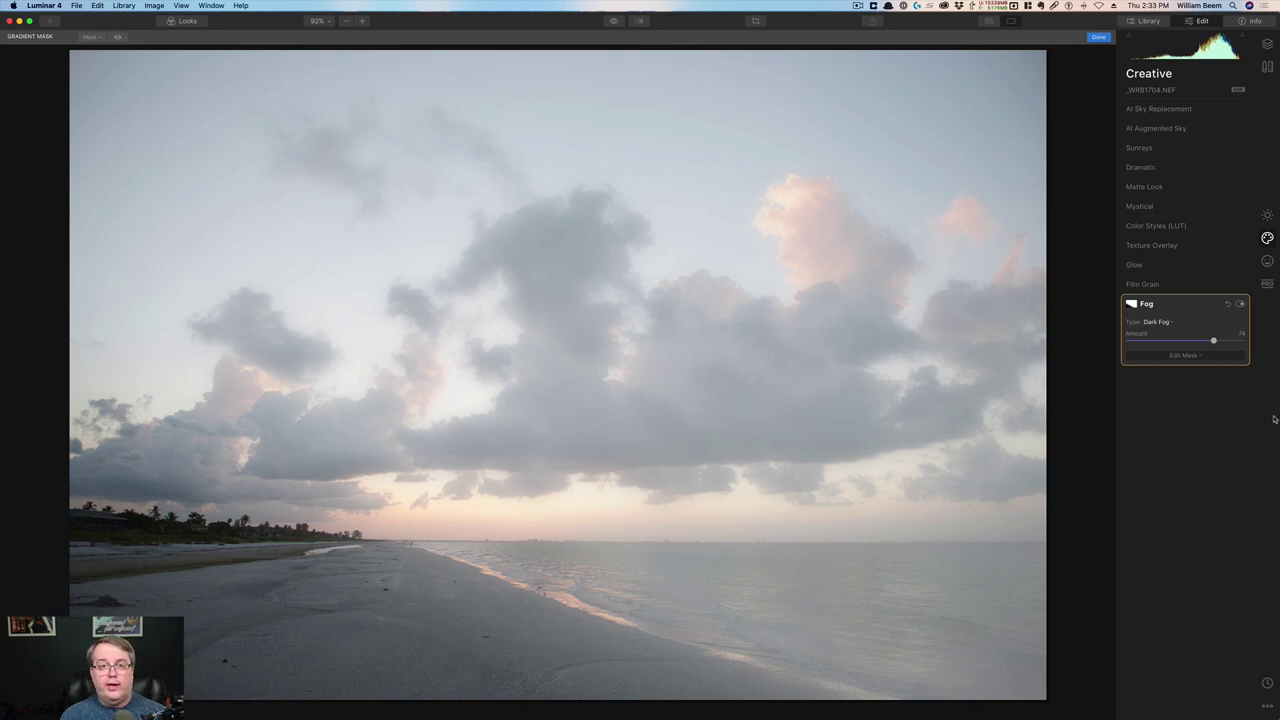
drag(1213, 341, 1163, 341)
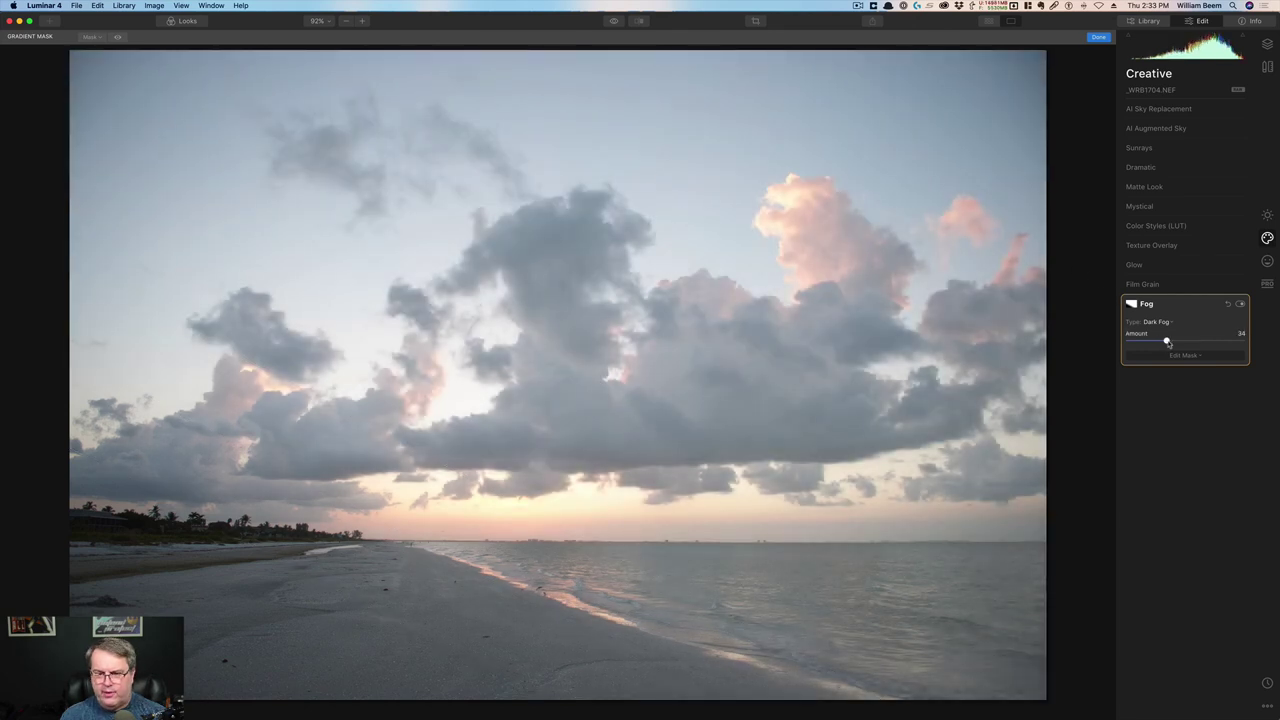
drag(1166, 342, 1169, 342)
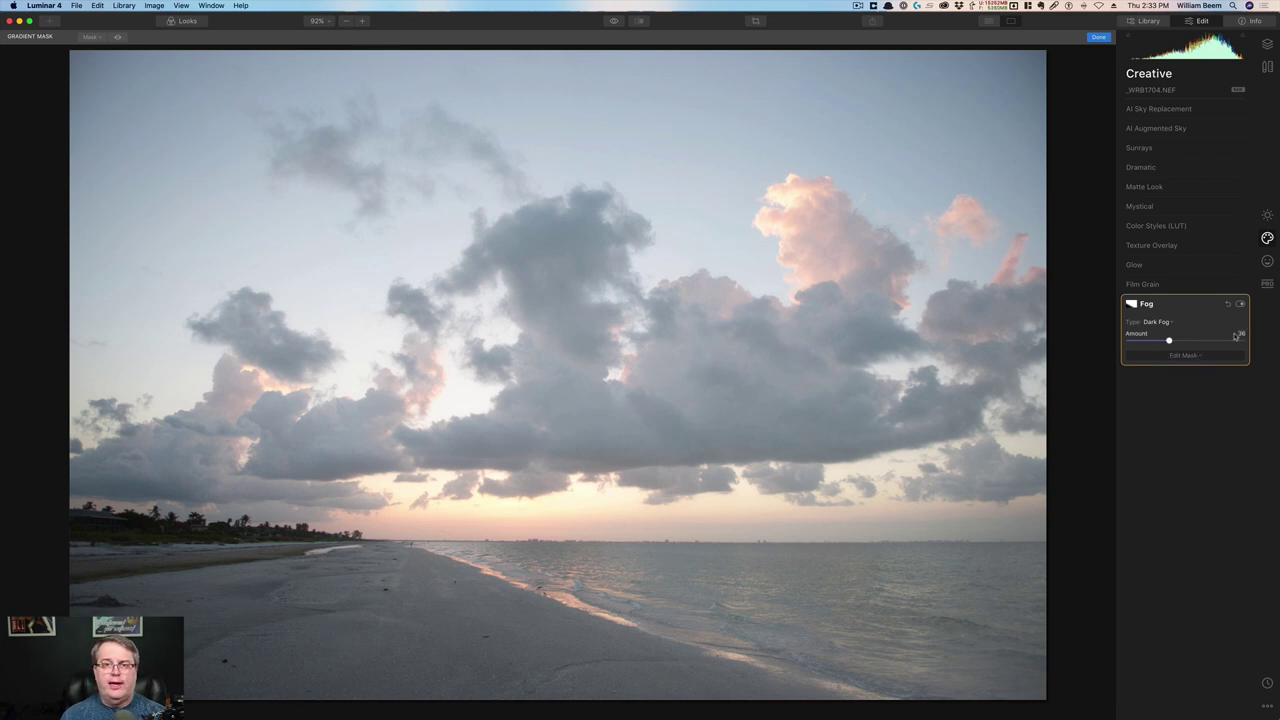
Step: Move the Fog gradient mask's centre from the horizon up into the clouds
drag(418, 542, 446, 434)
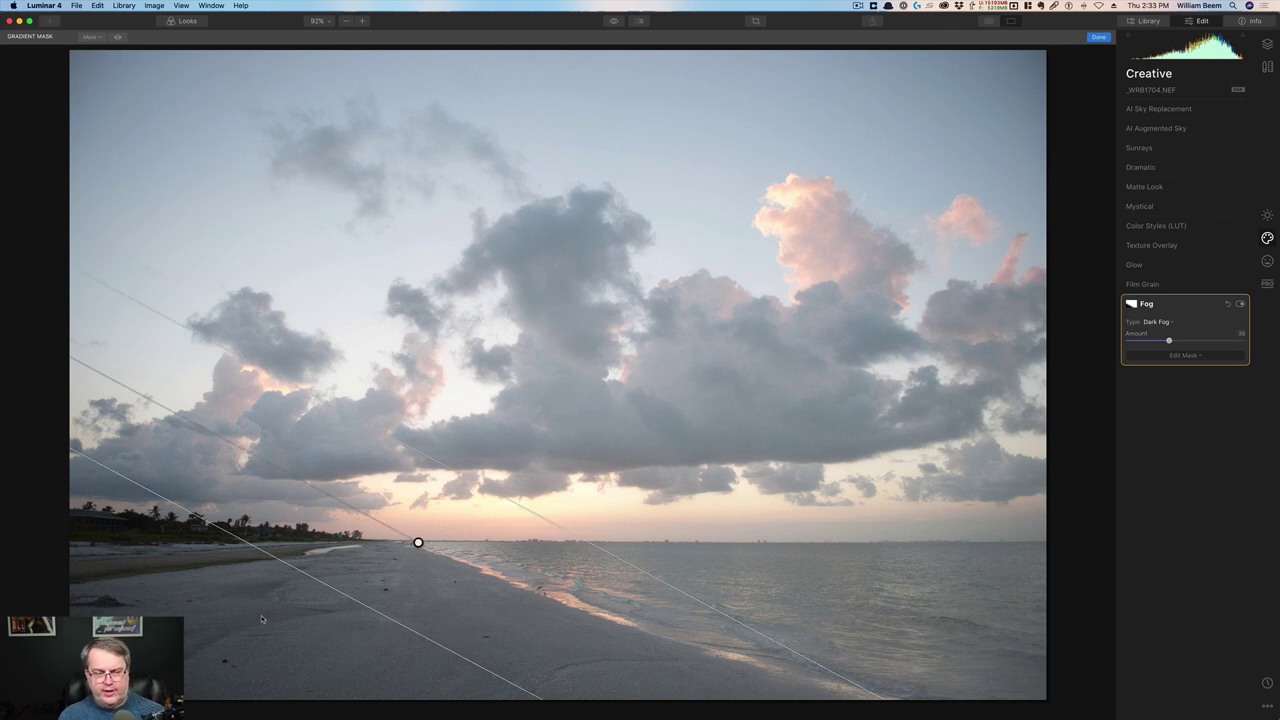